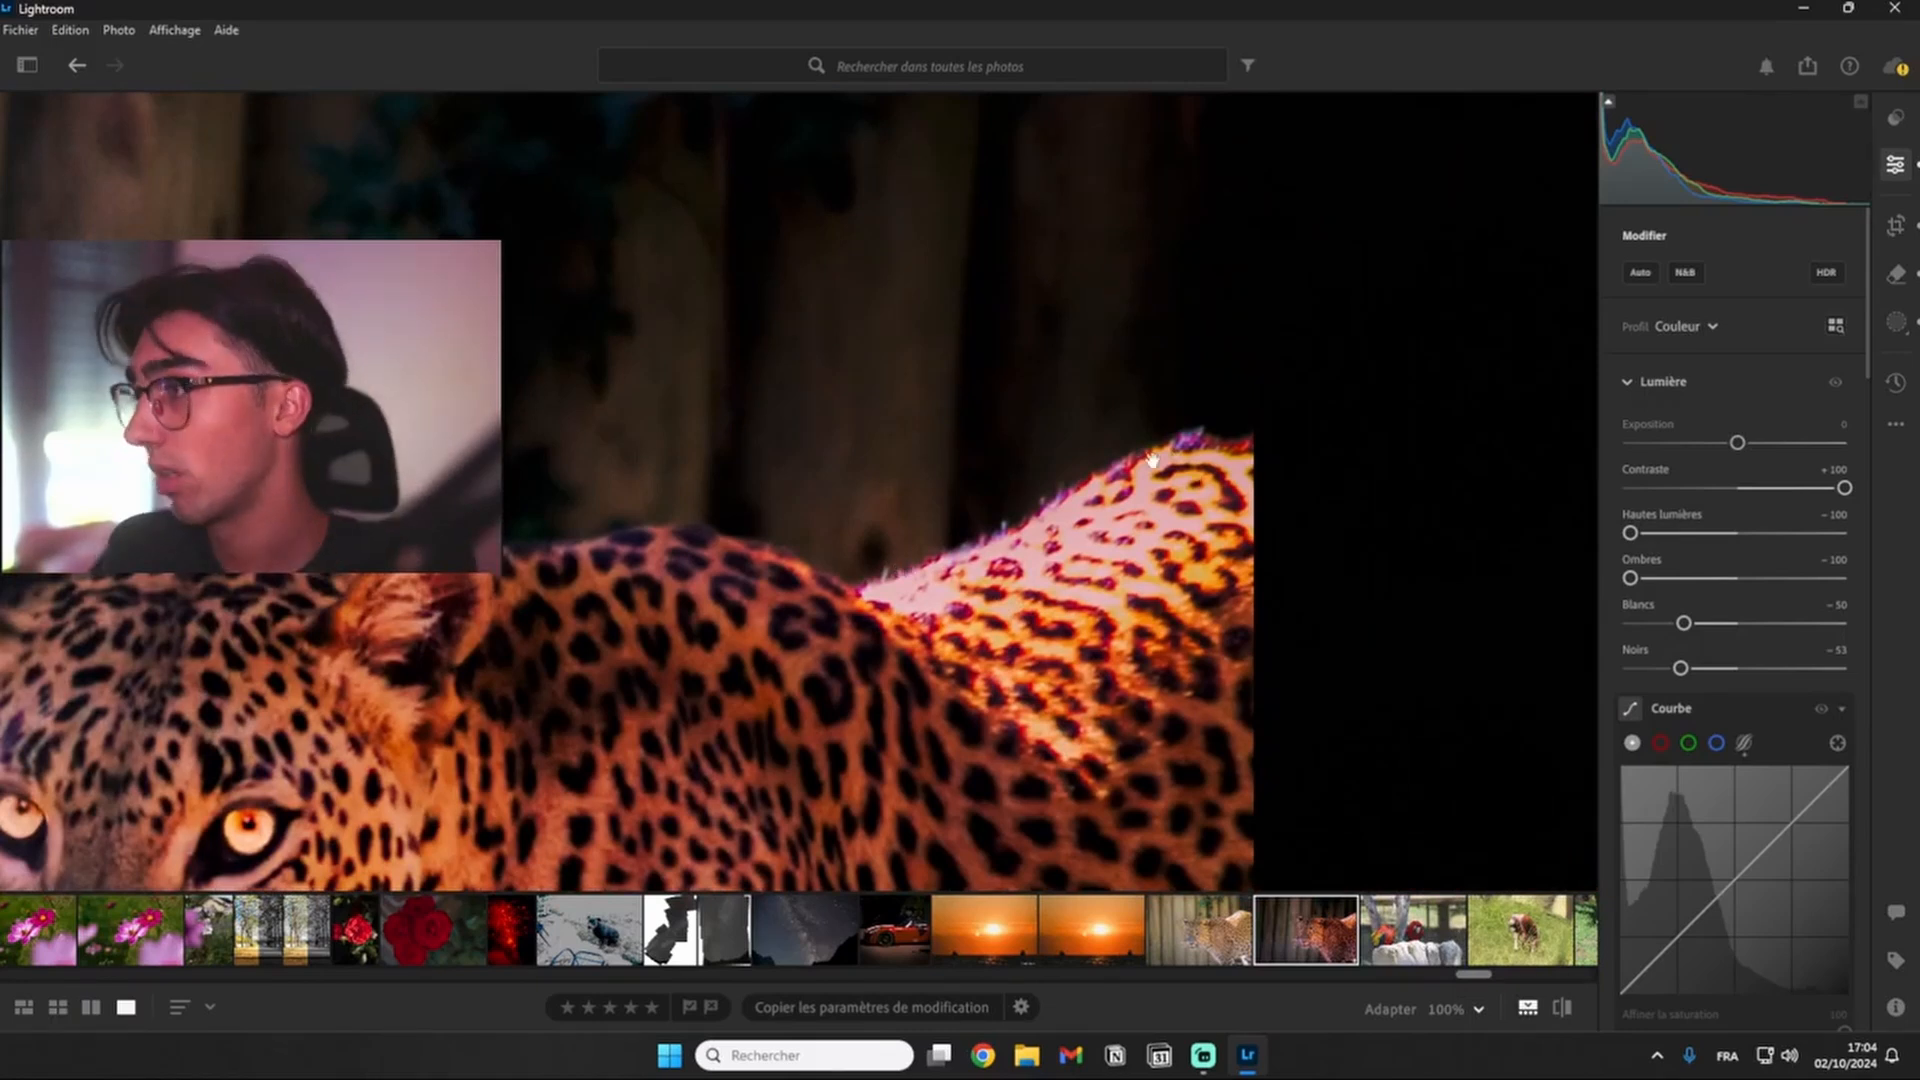
- Inspect the edited leopard photo up close and compare it with the original version
left_click_drag(1118, 688, 1022, 267)
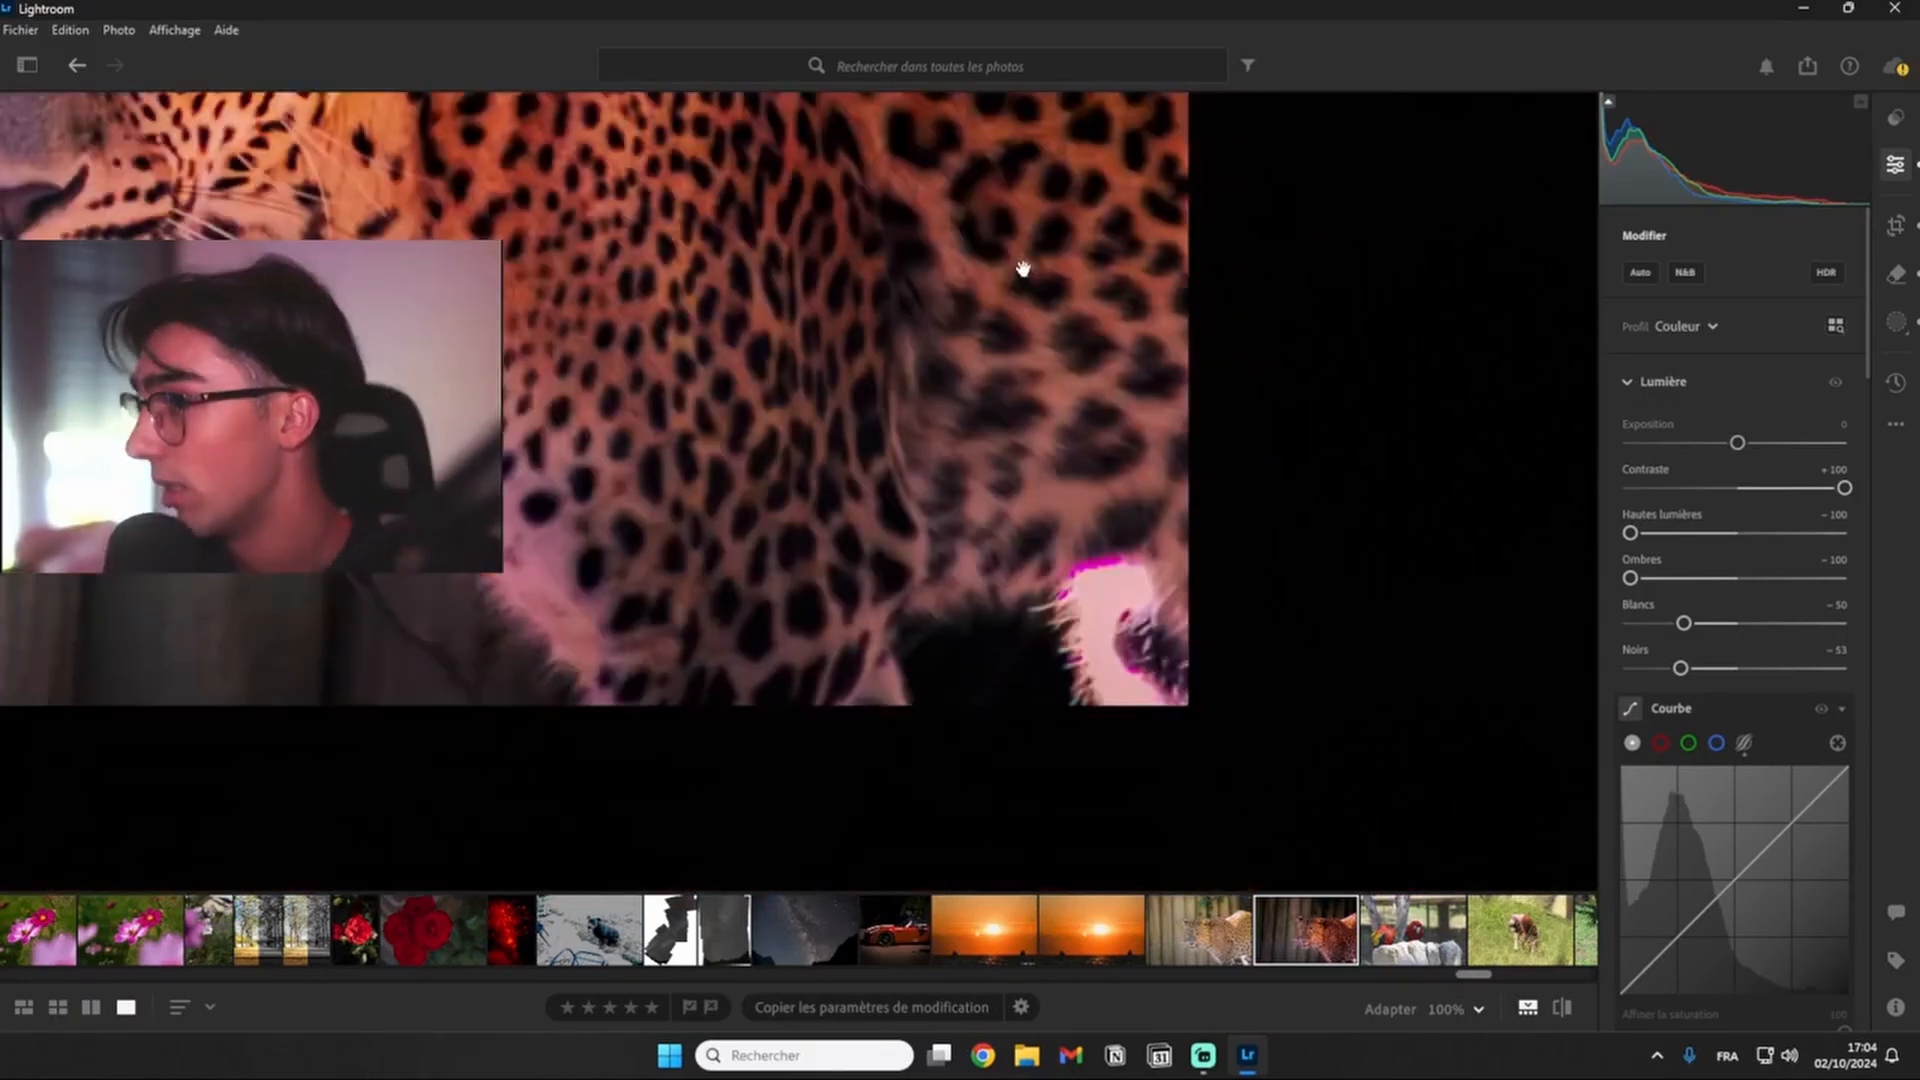
left_click(844, 376)
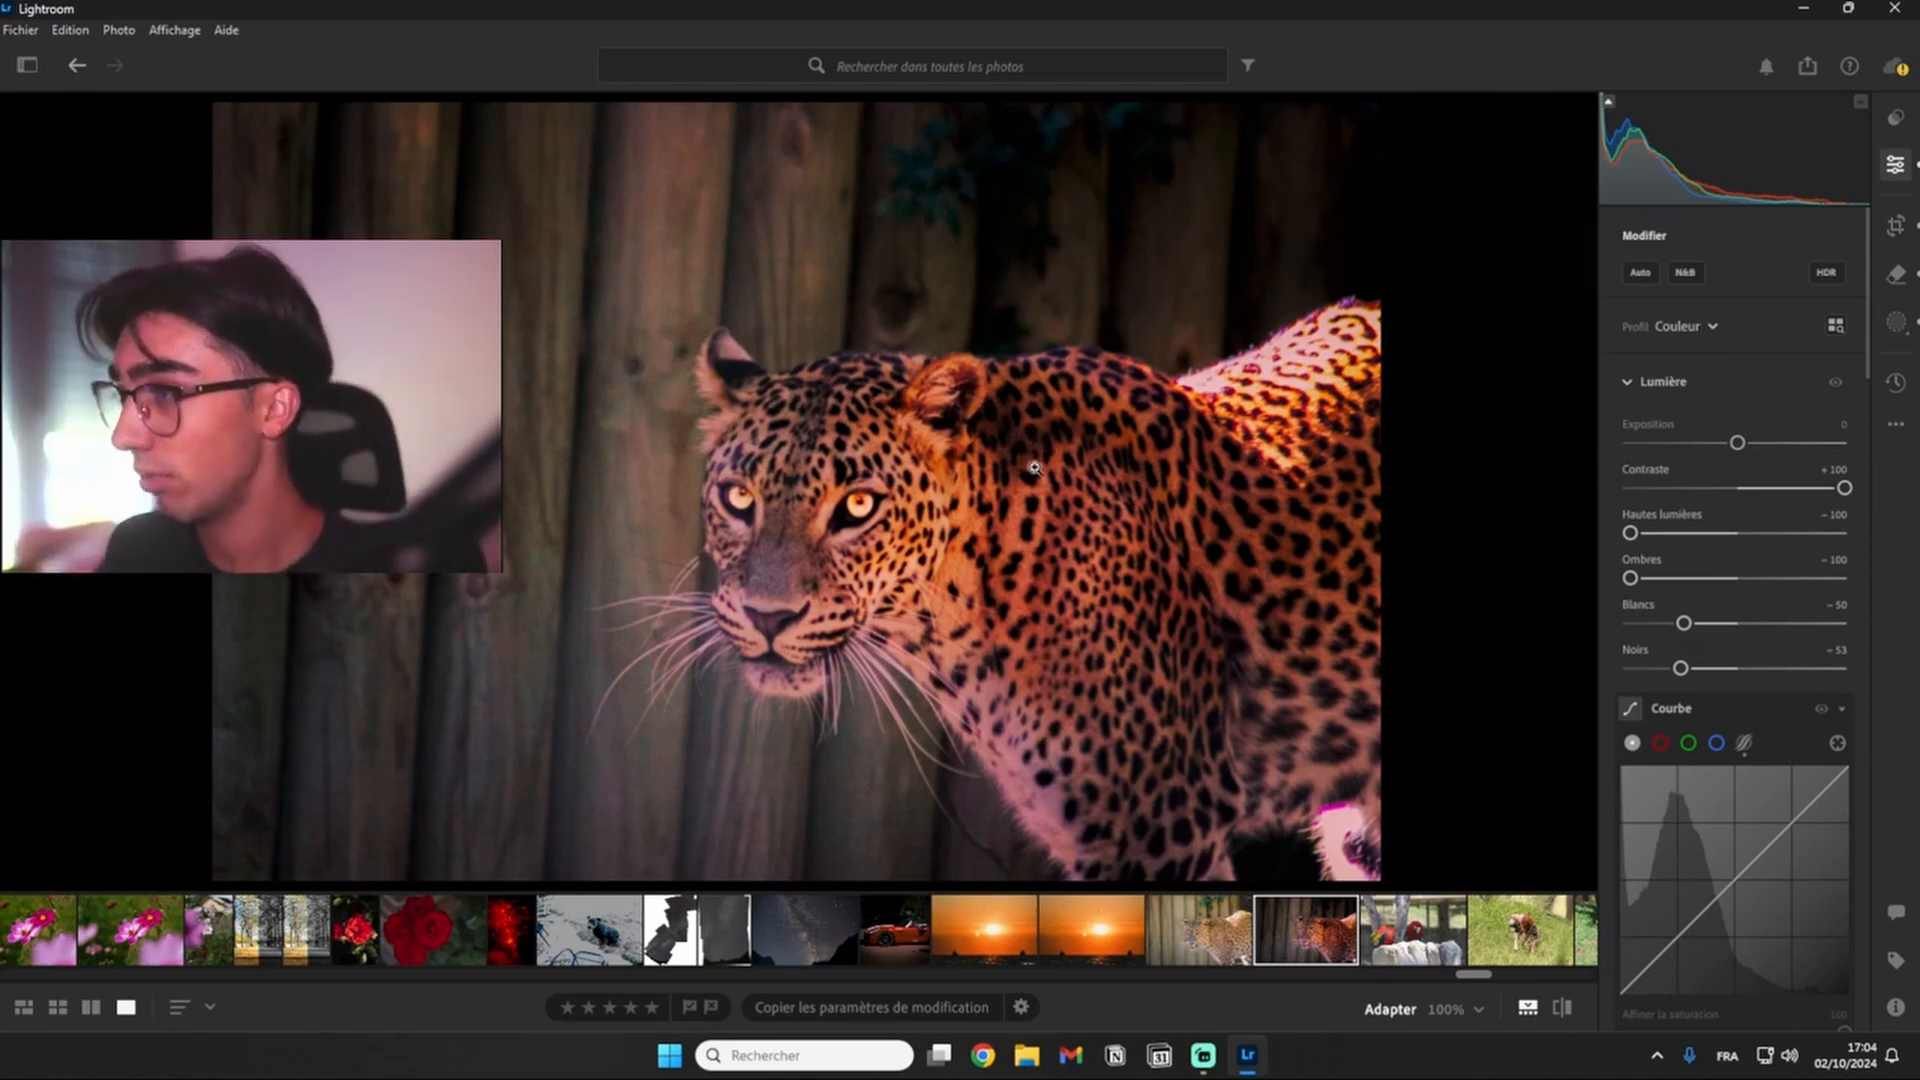
left_click(1562, 1008)
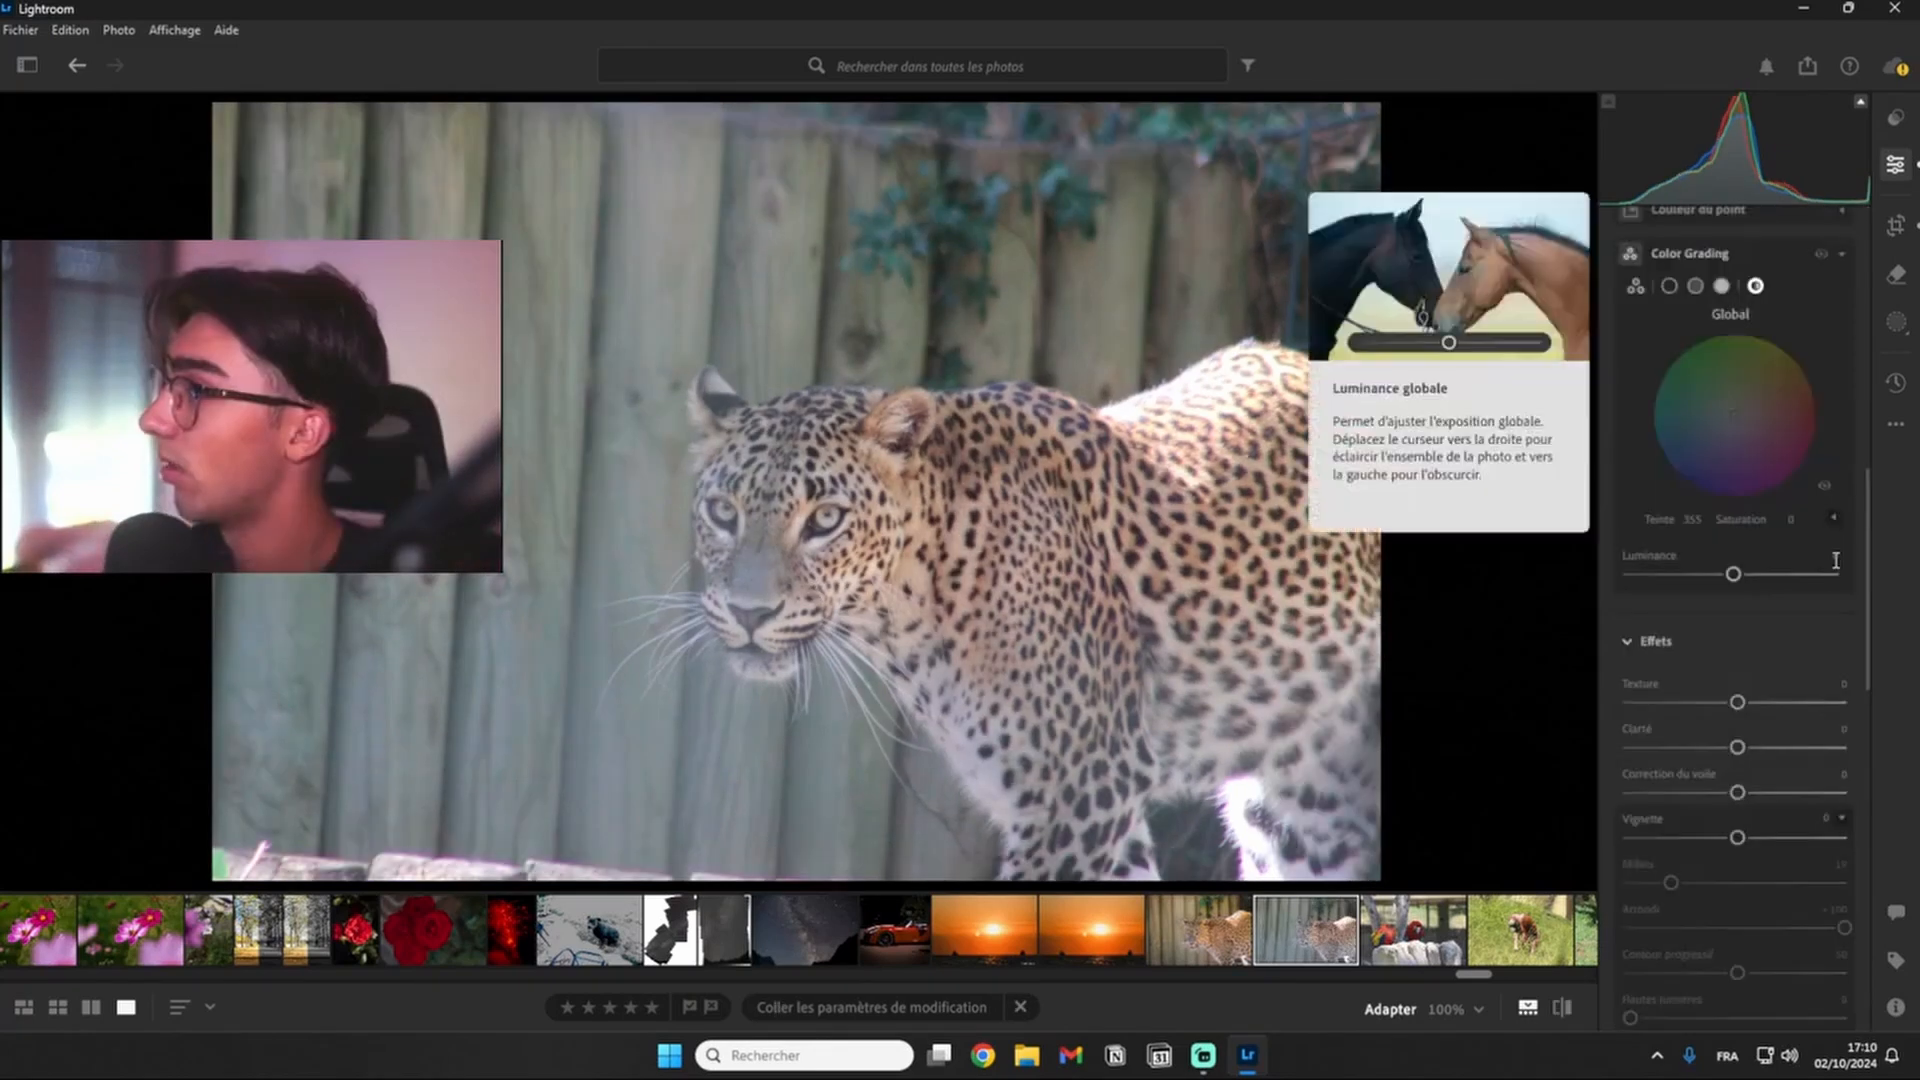
scroll(1735, 599, "up", 10)
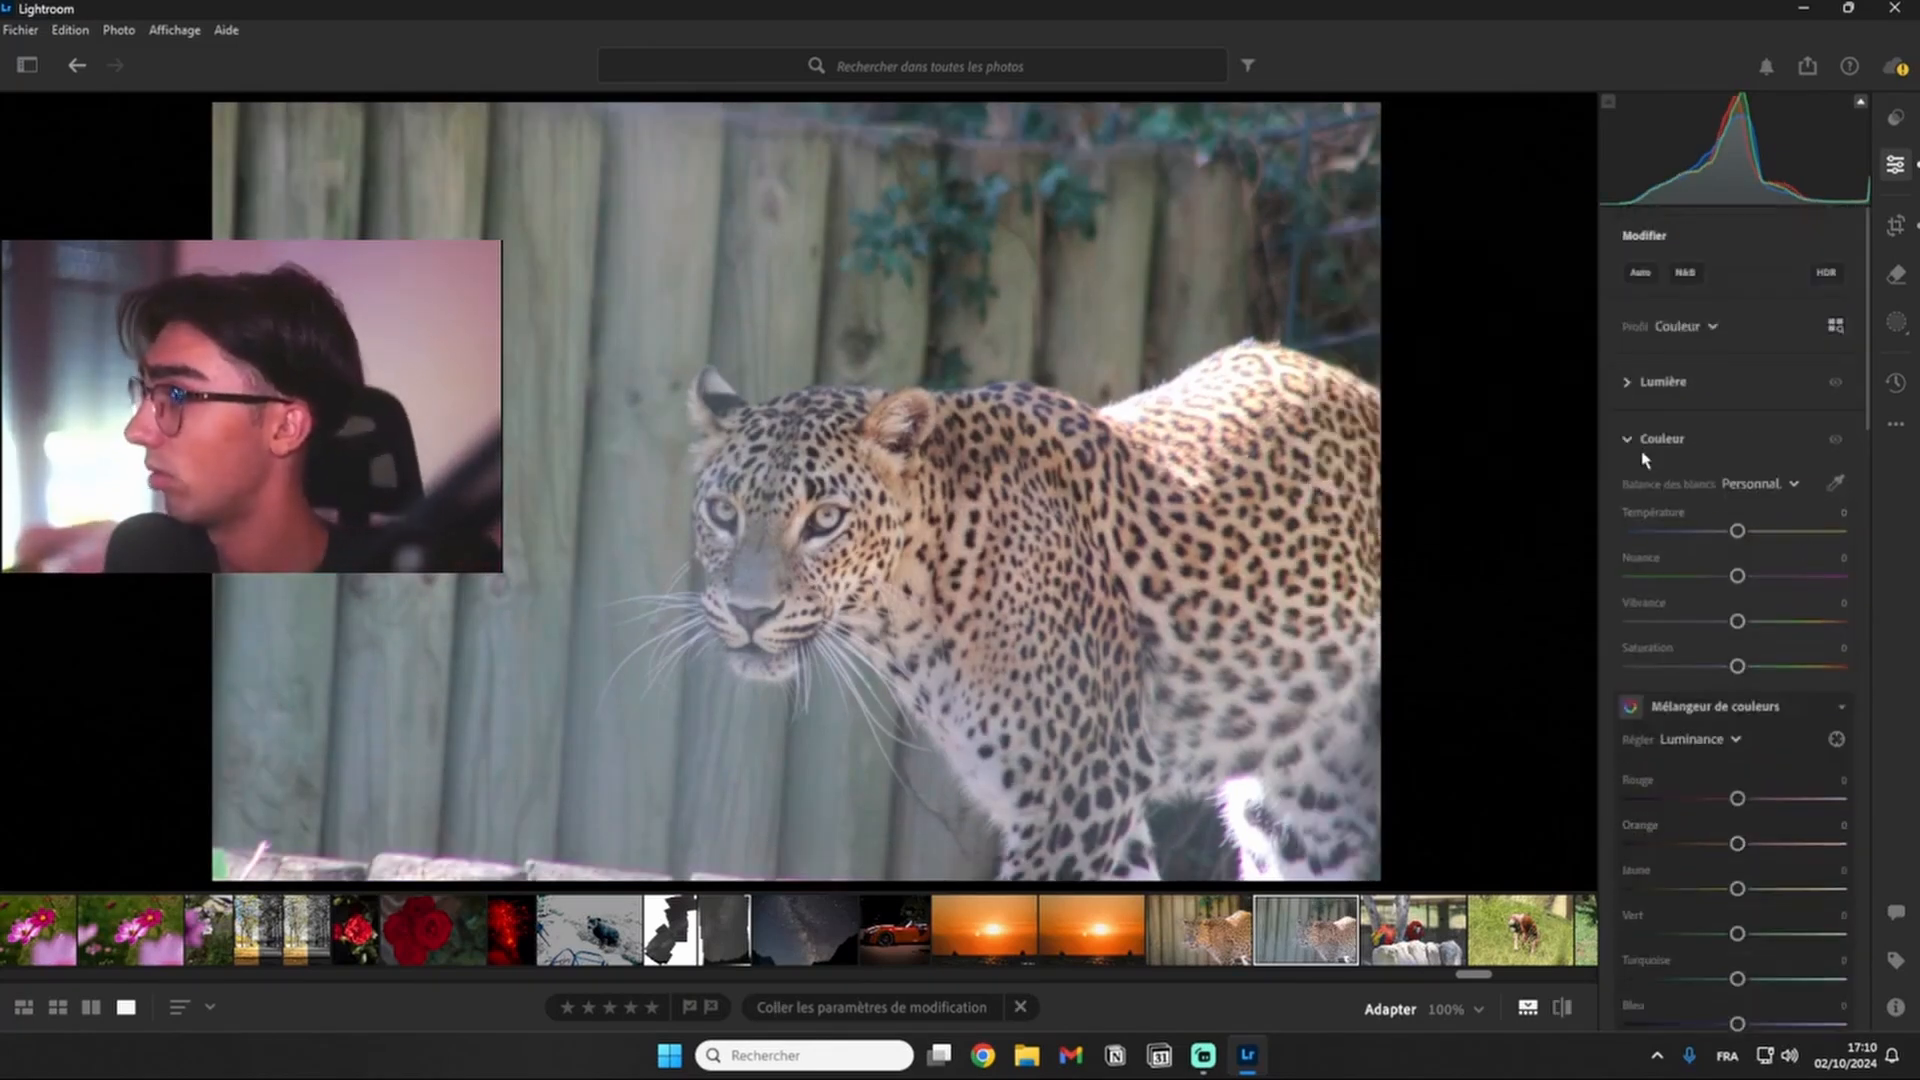
- Collapse the Couleur, Effets, Détail, Optique and Flou de l'objectif adjustment sections
left_click(1626, 440)
left_click(1624, 496)
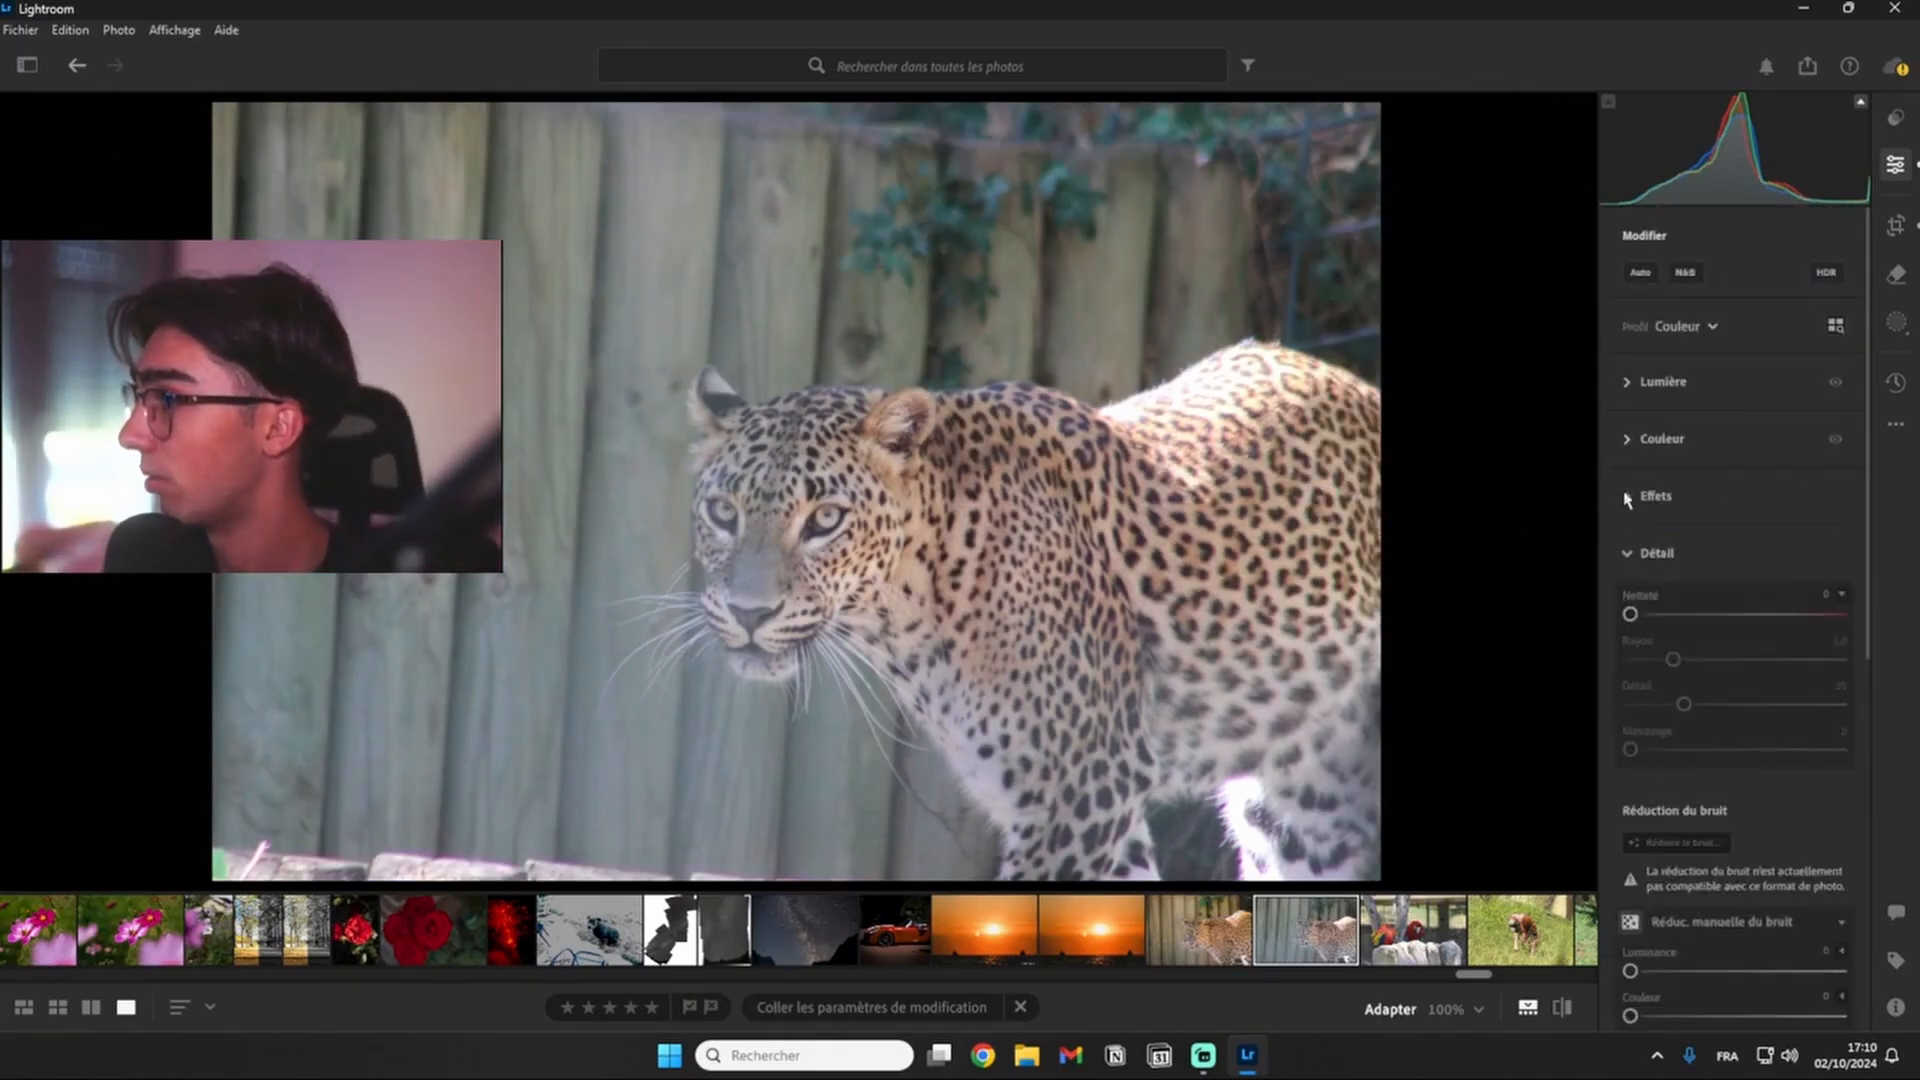
left_click(1626, 553)
left_click(1639, 611)
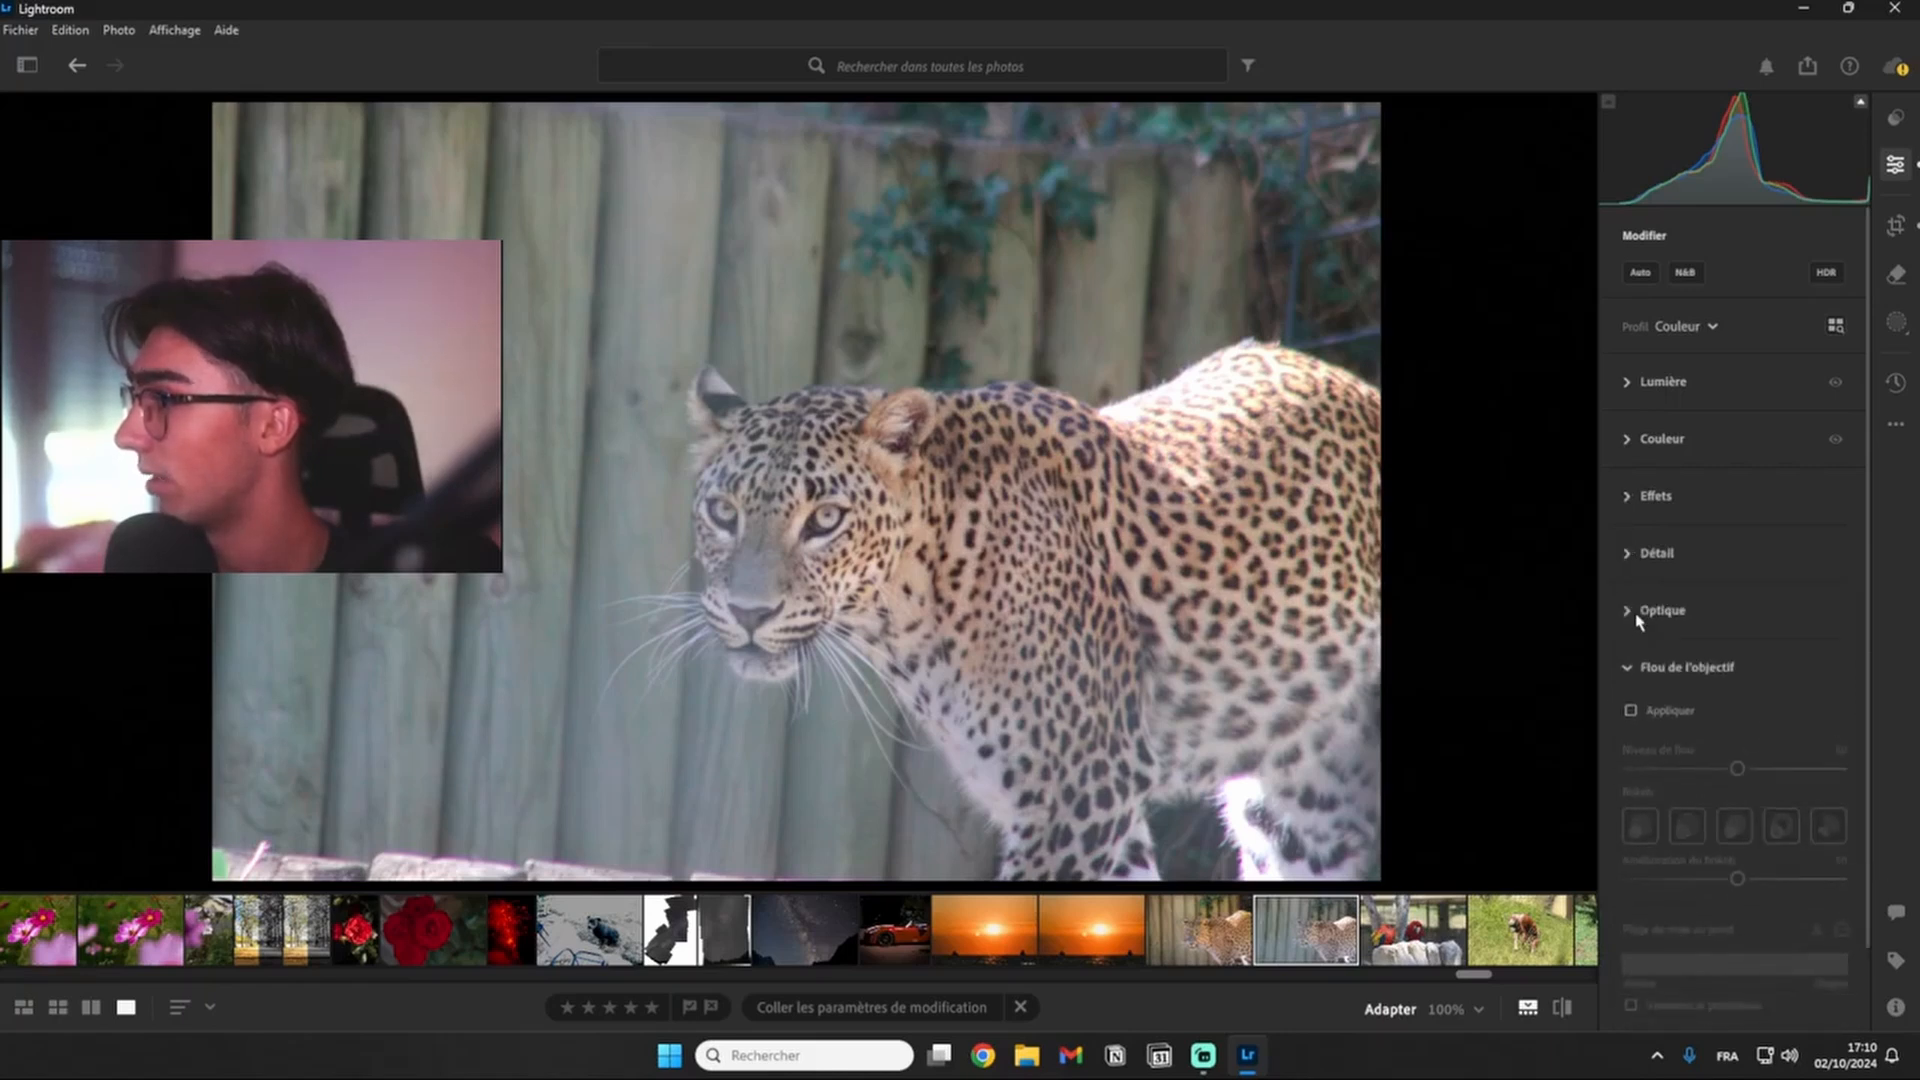
left_click(1639, 669)
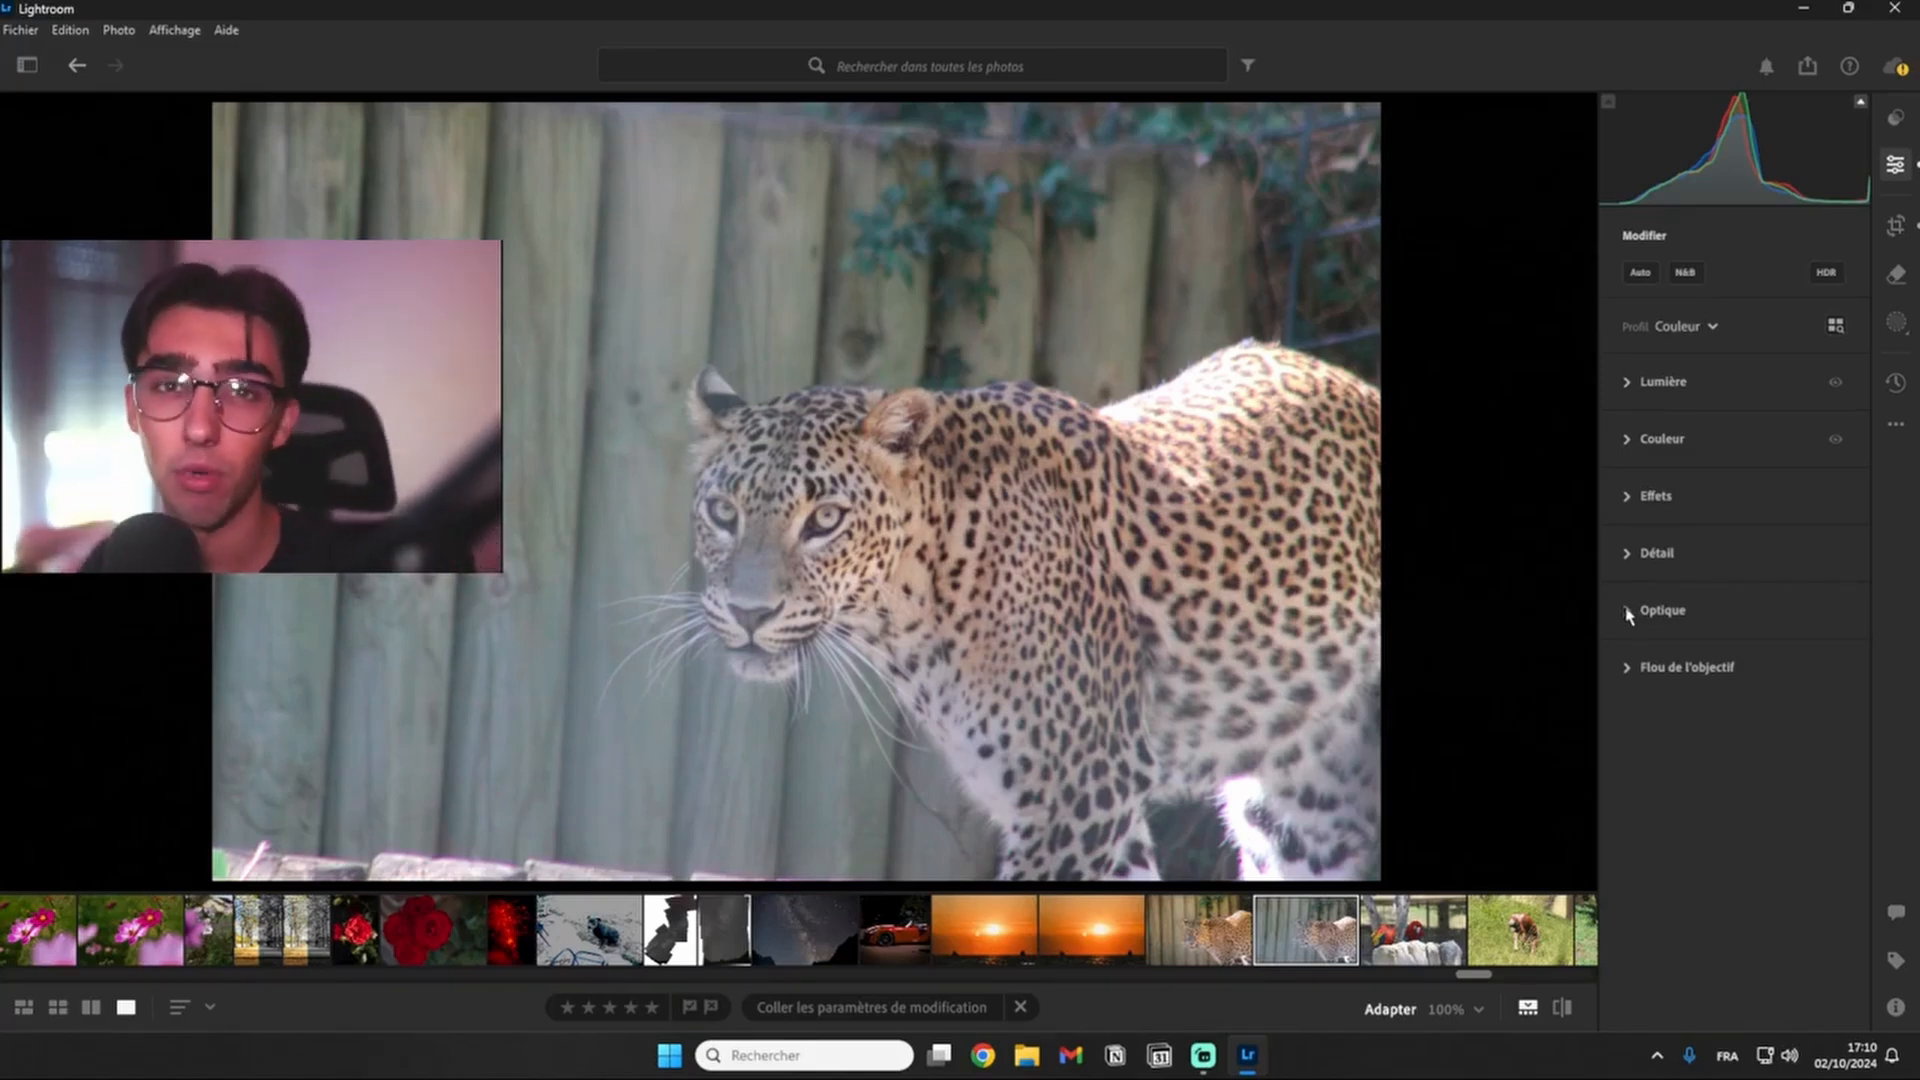
- Enable chromatic aberration removal and lens corrections under Optique, and expand the Lumière settings
left_click(1628, 611)
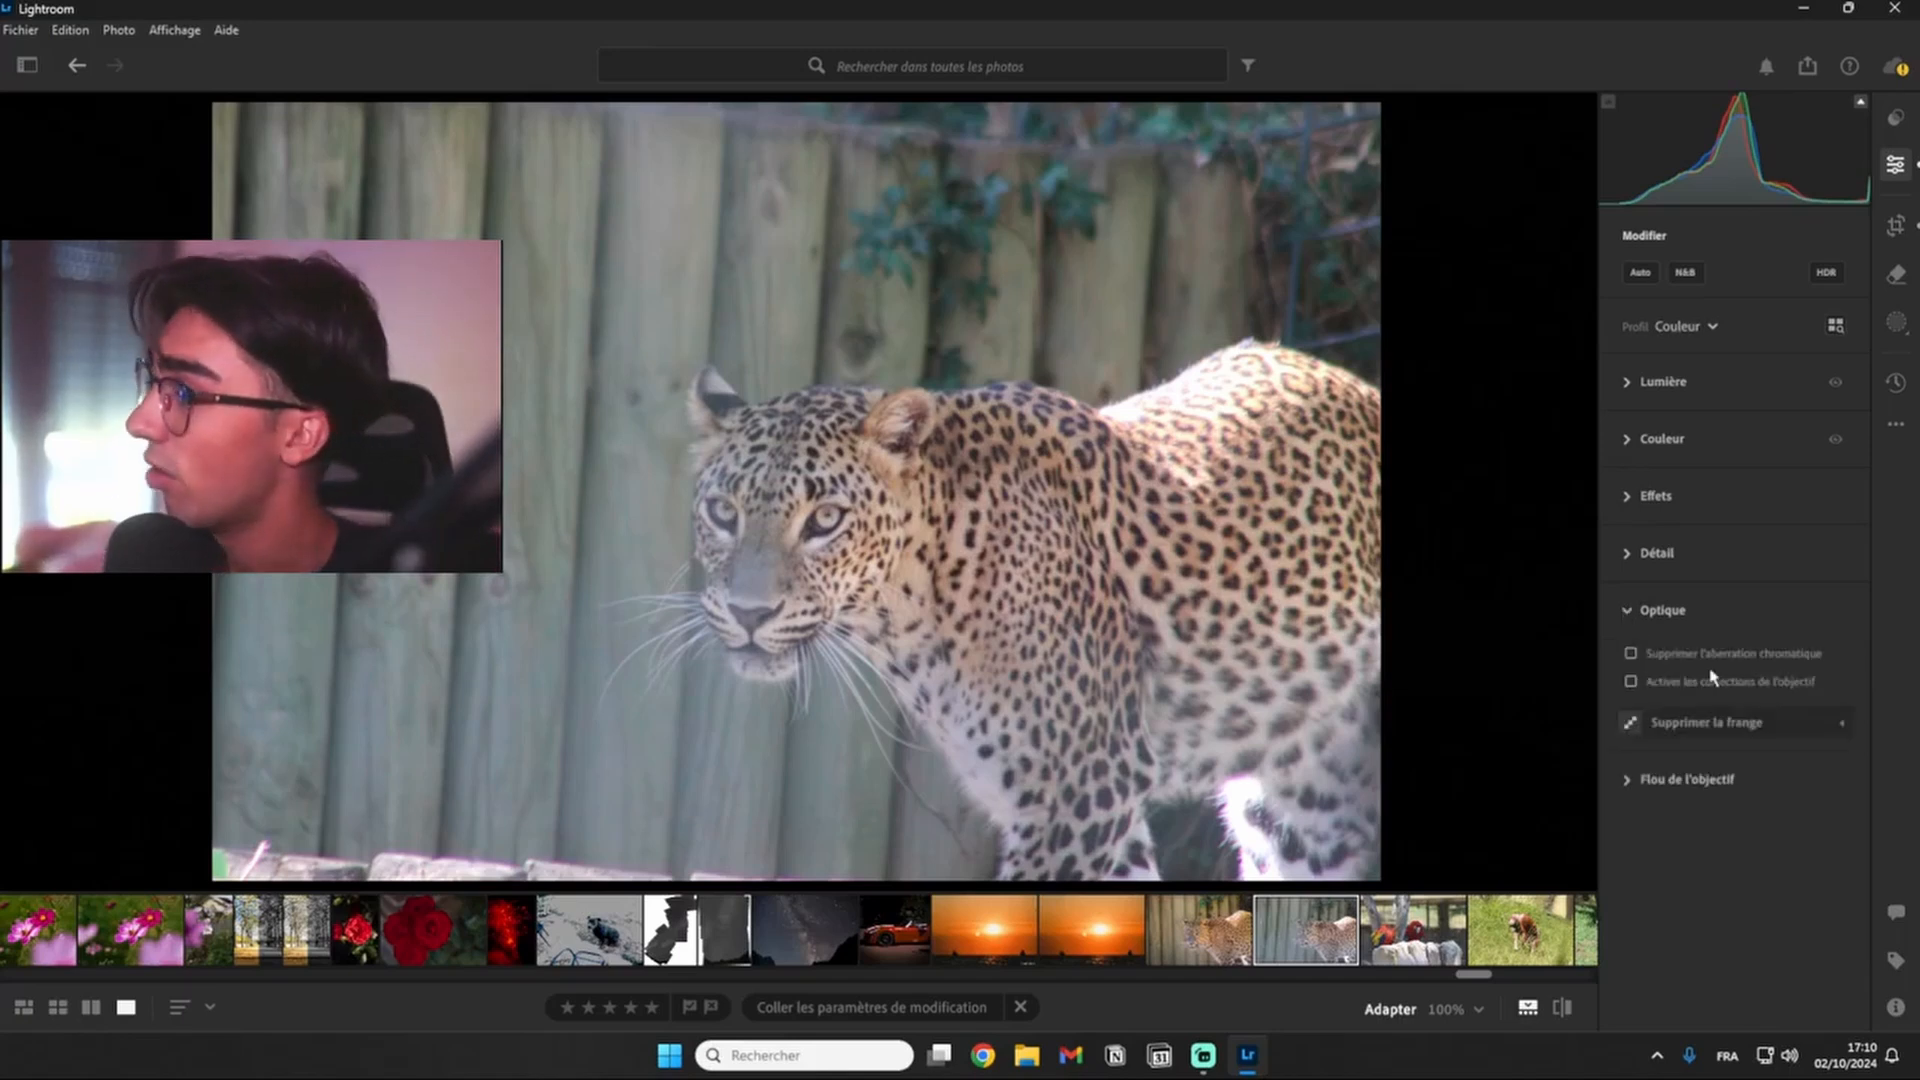
left_click(1631, 654)
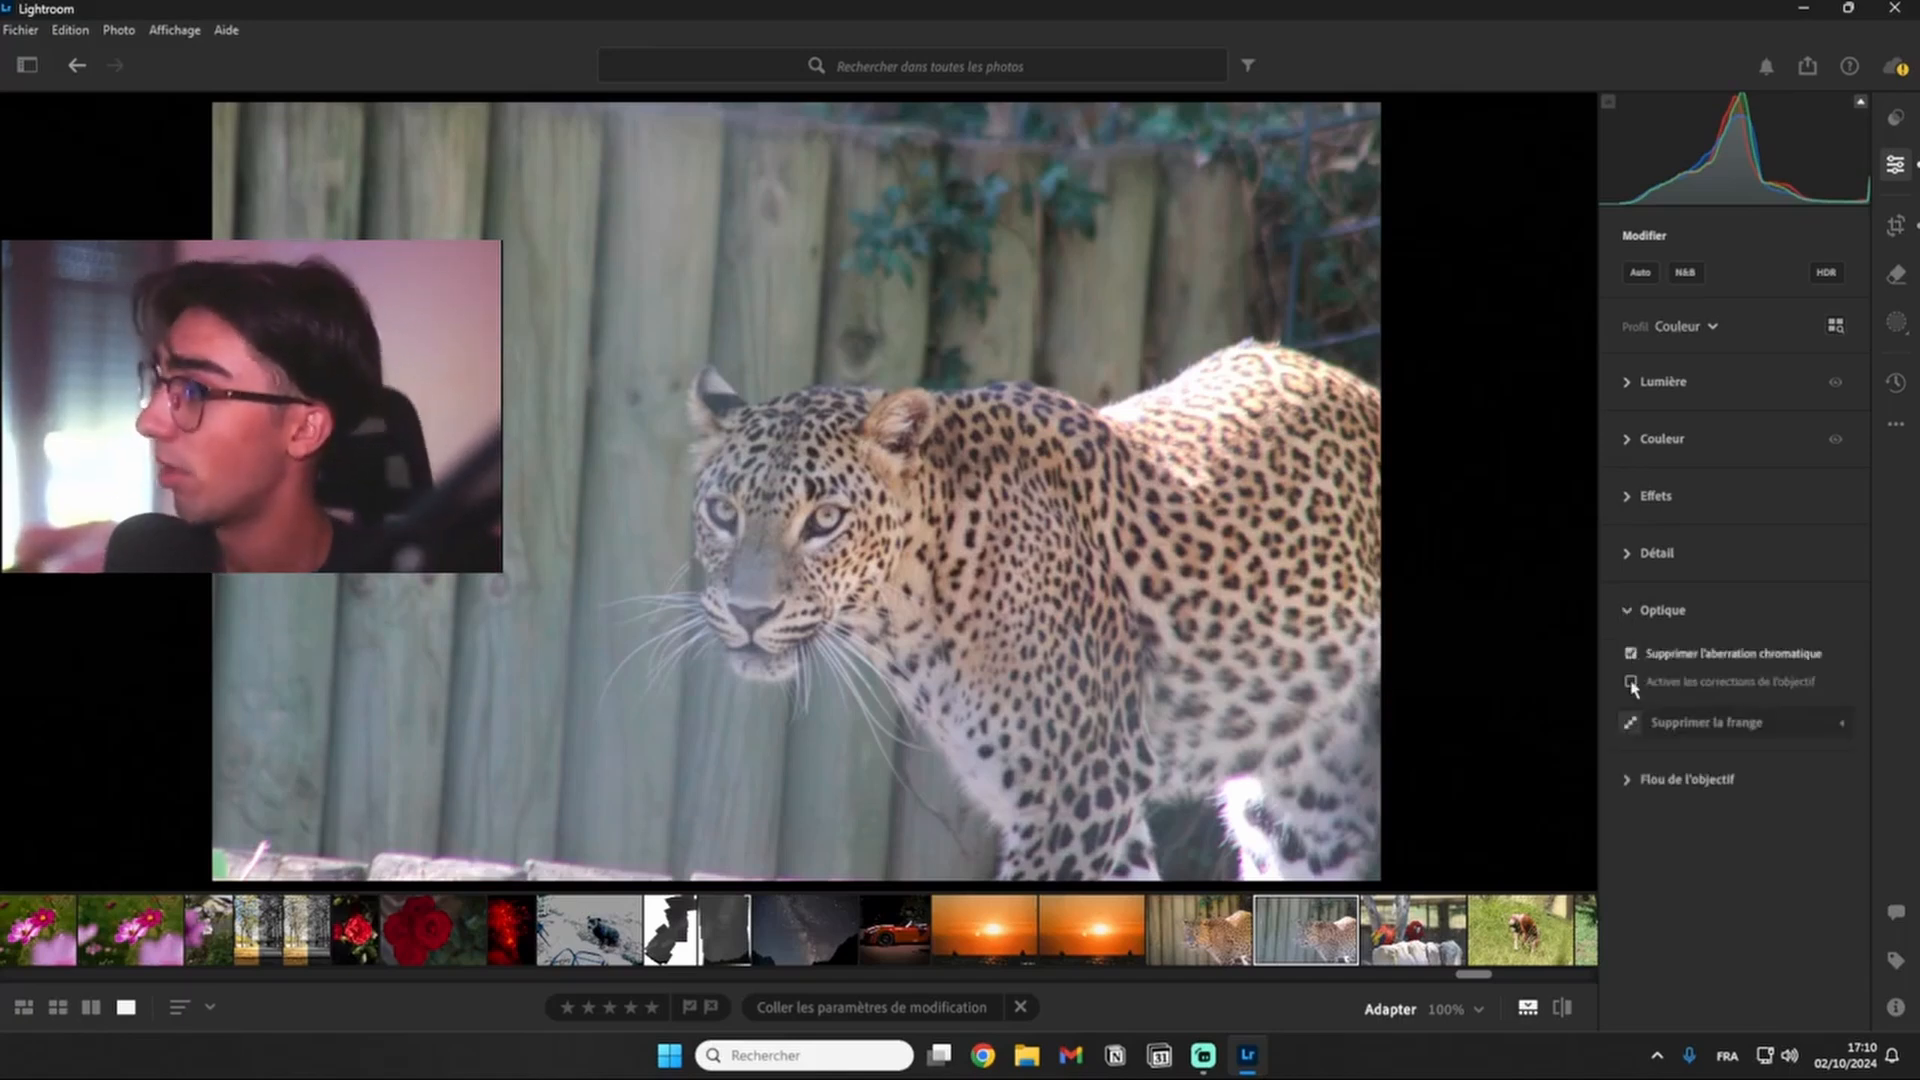
left_click(1631, 683)
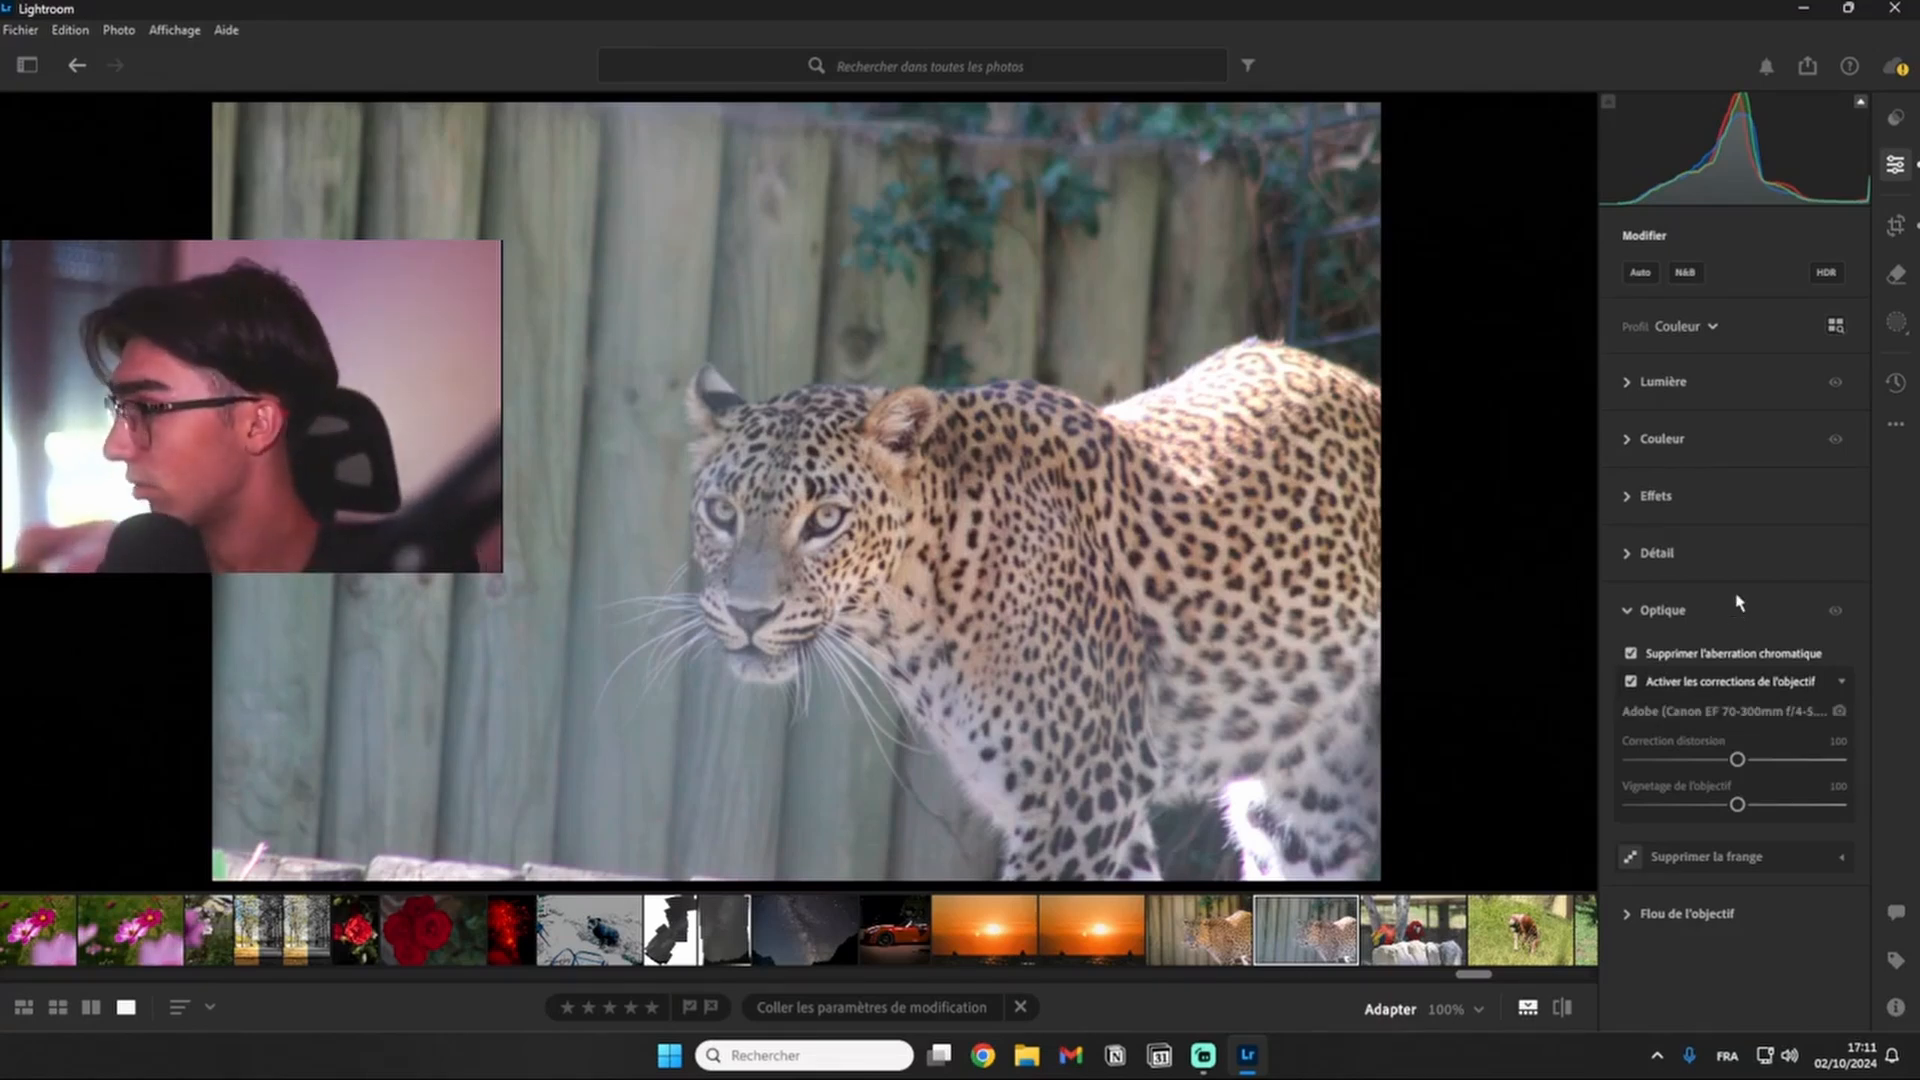
left_click(1631, 682)
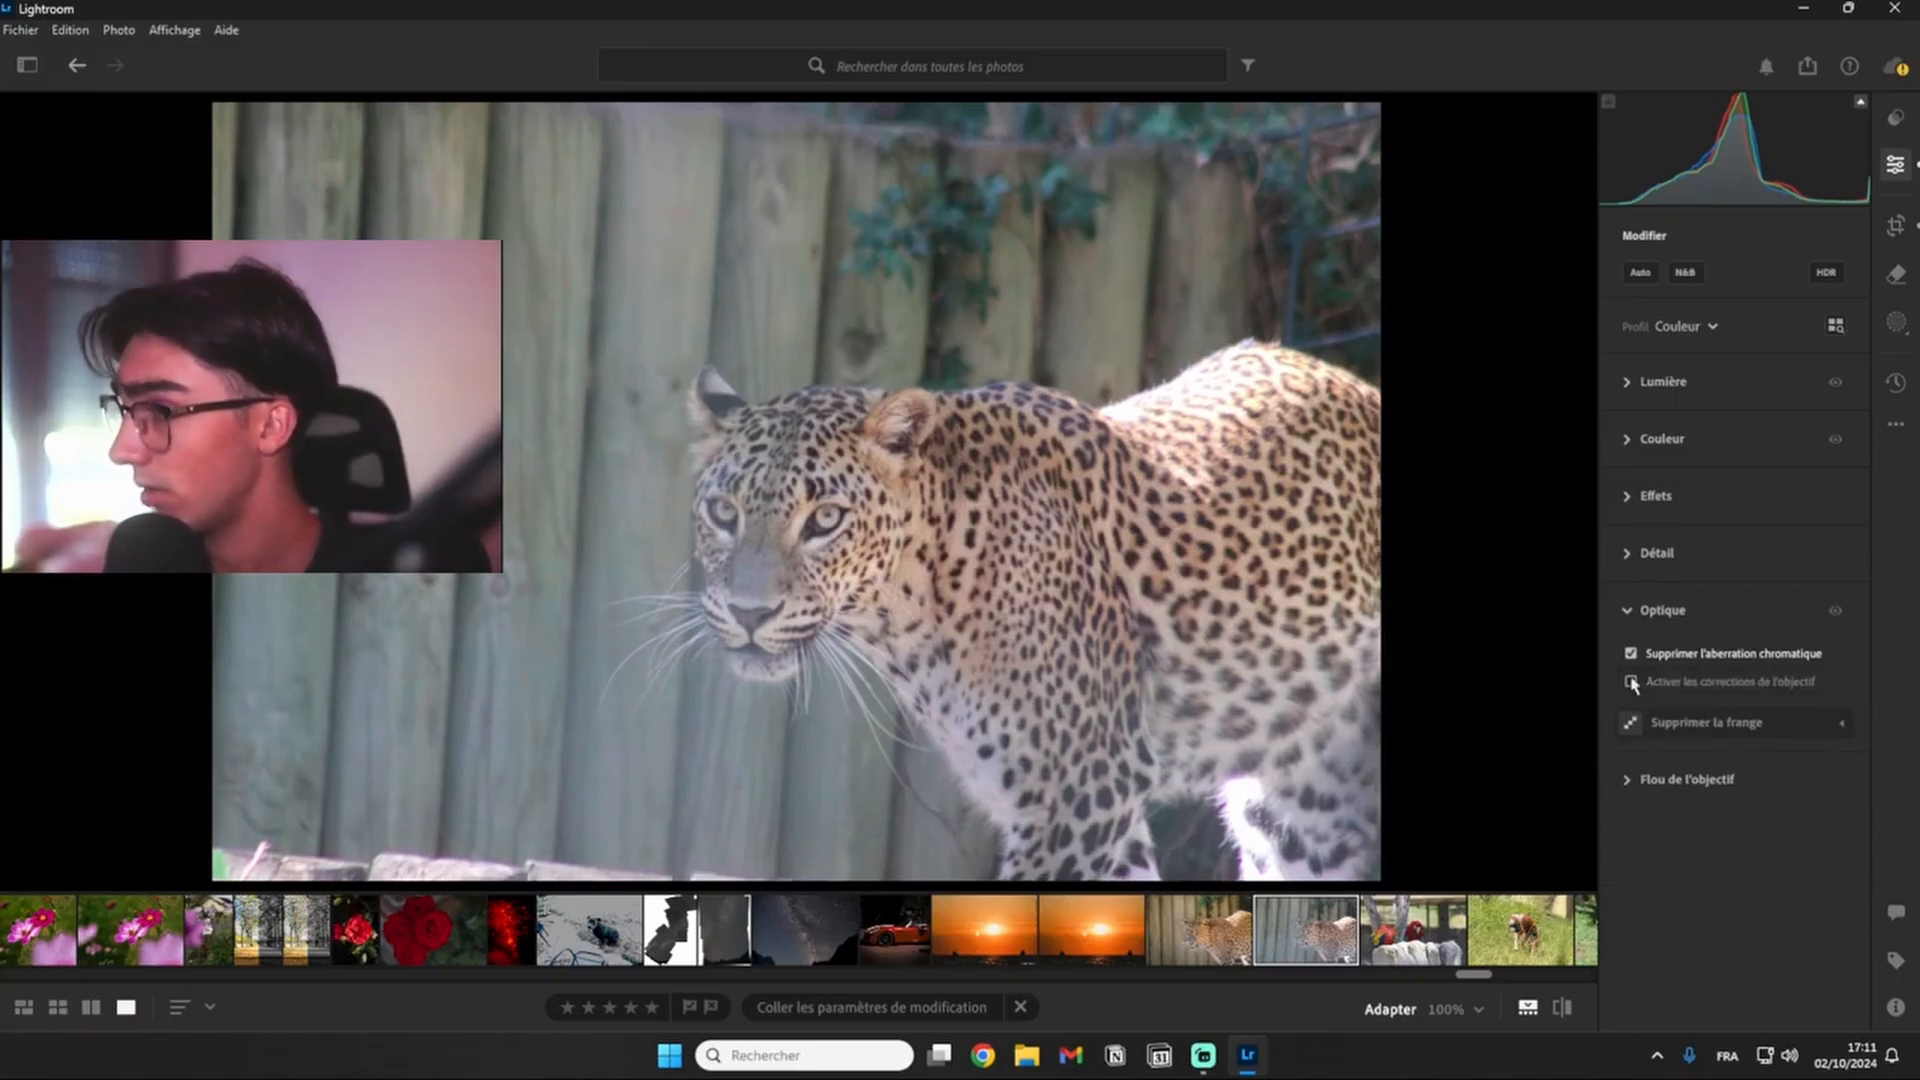
left_click(1632, 682)
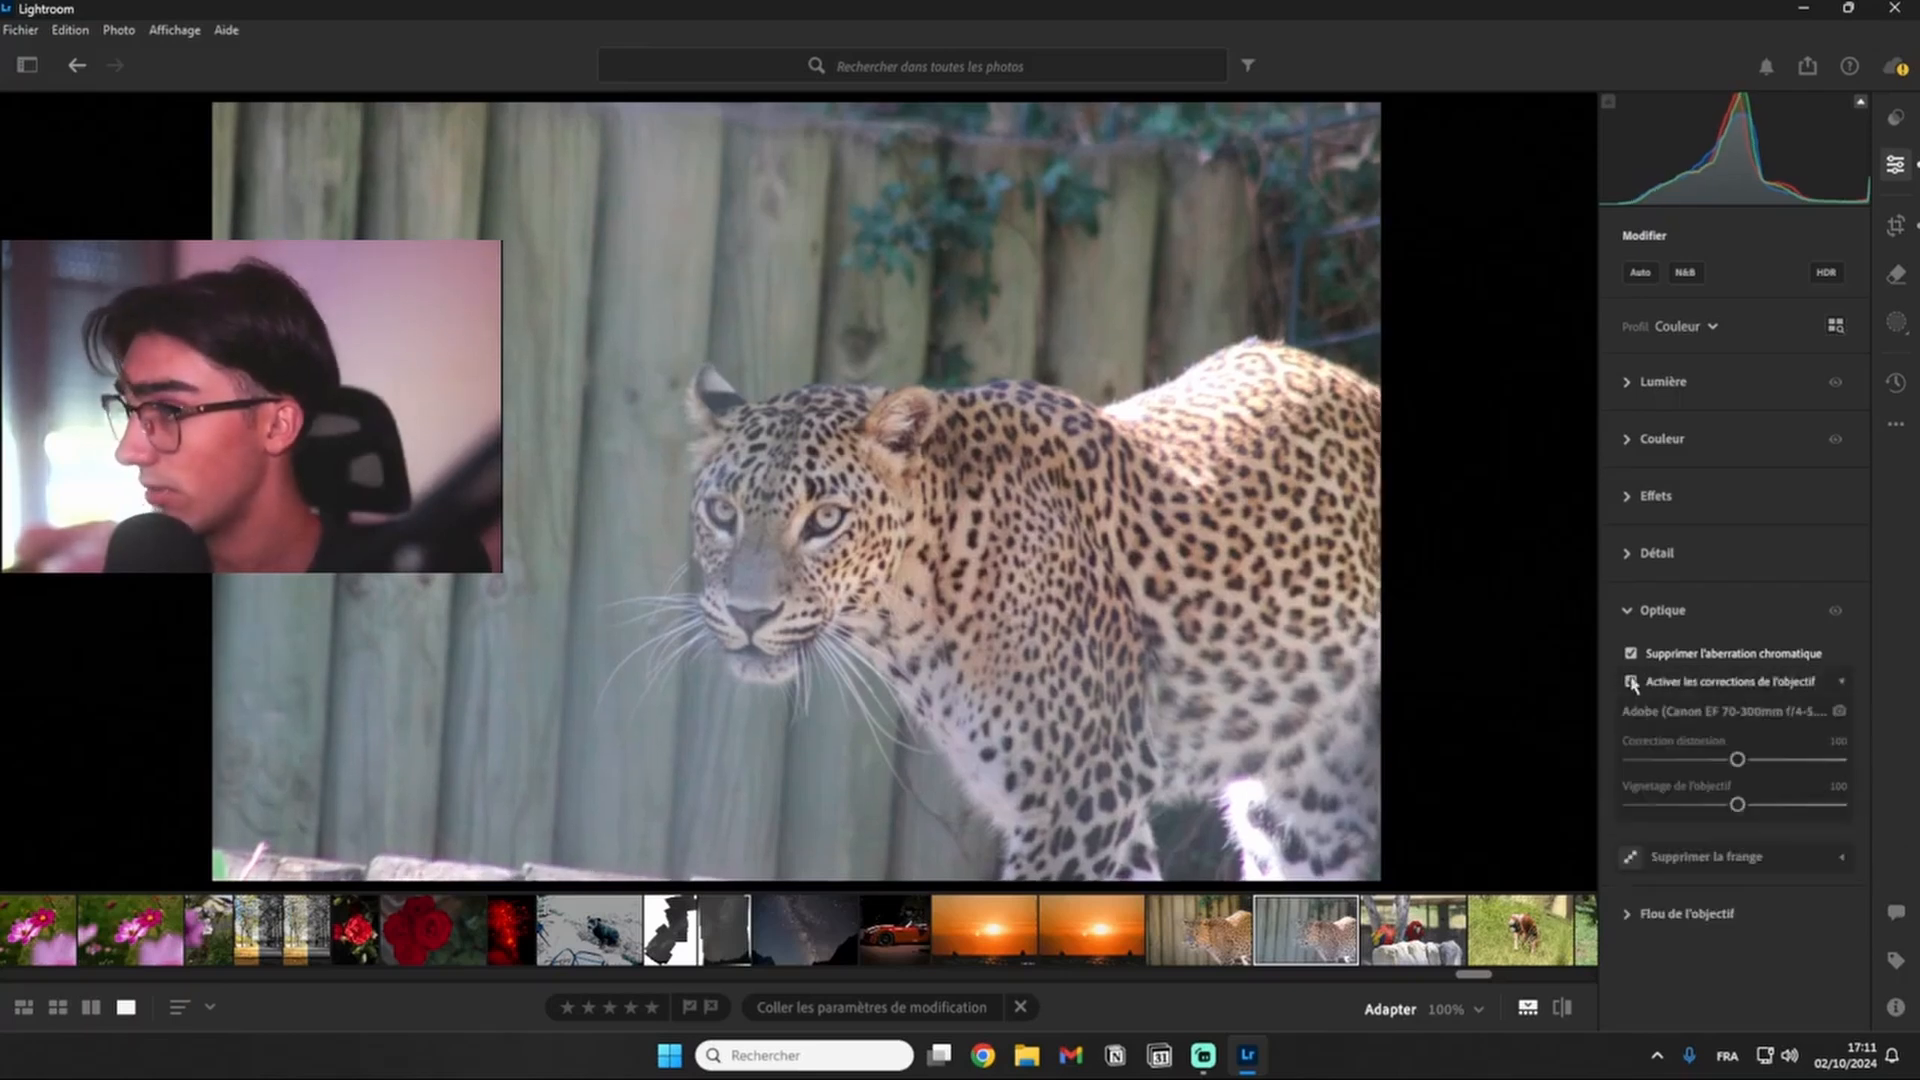
left_click(1630, 612)
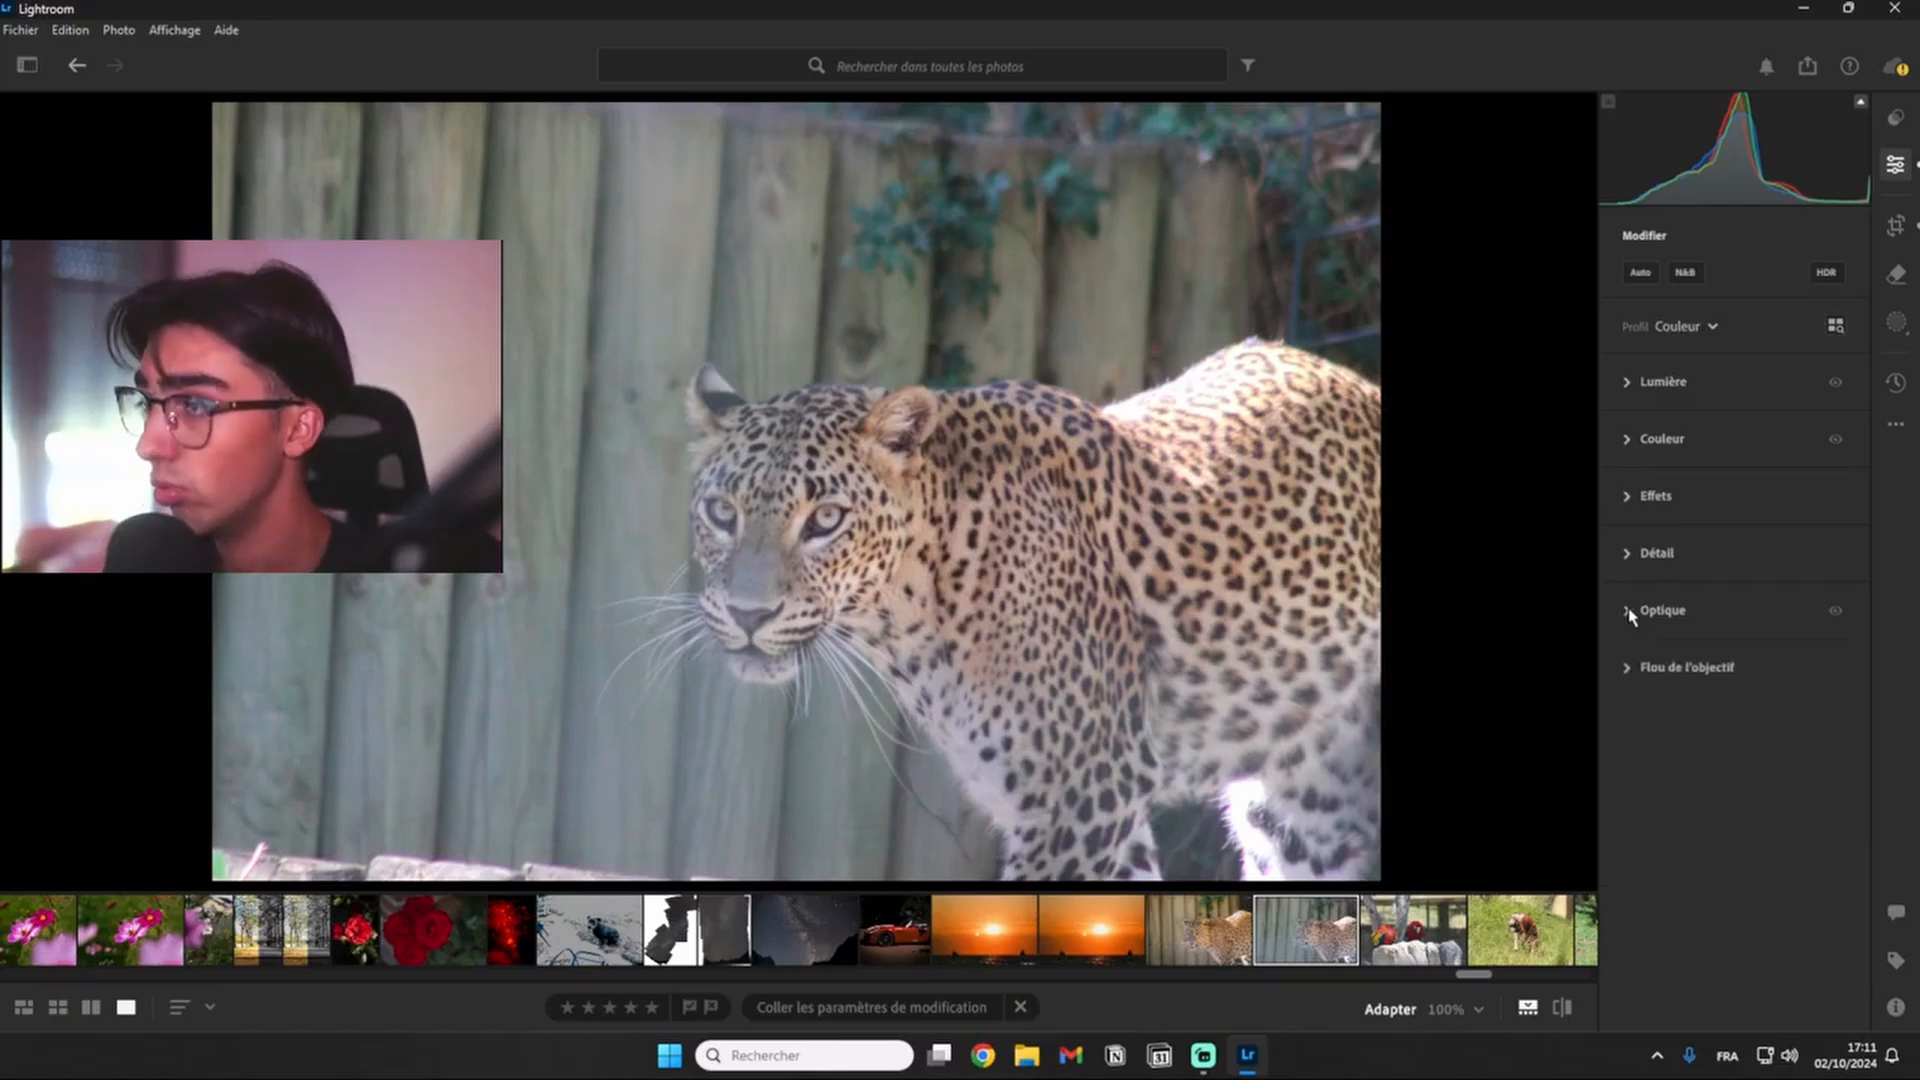
left_click(1626, 384)
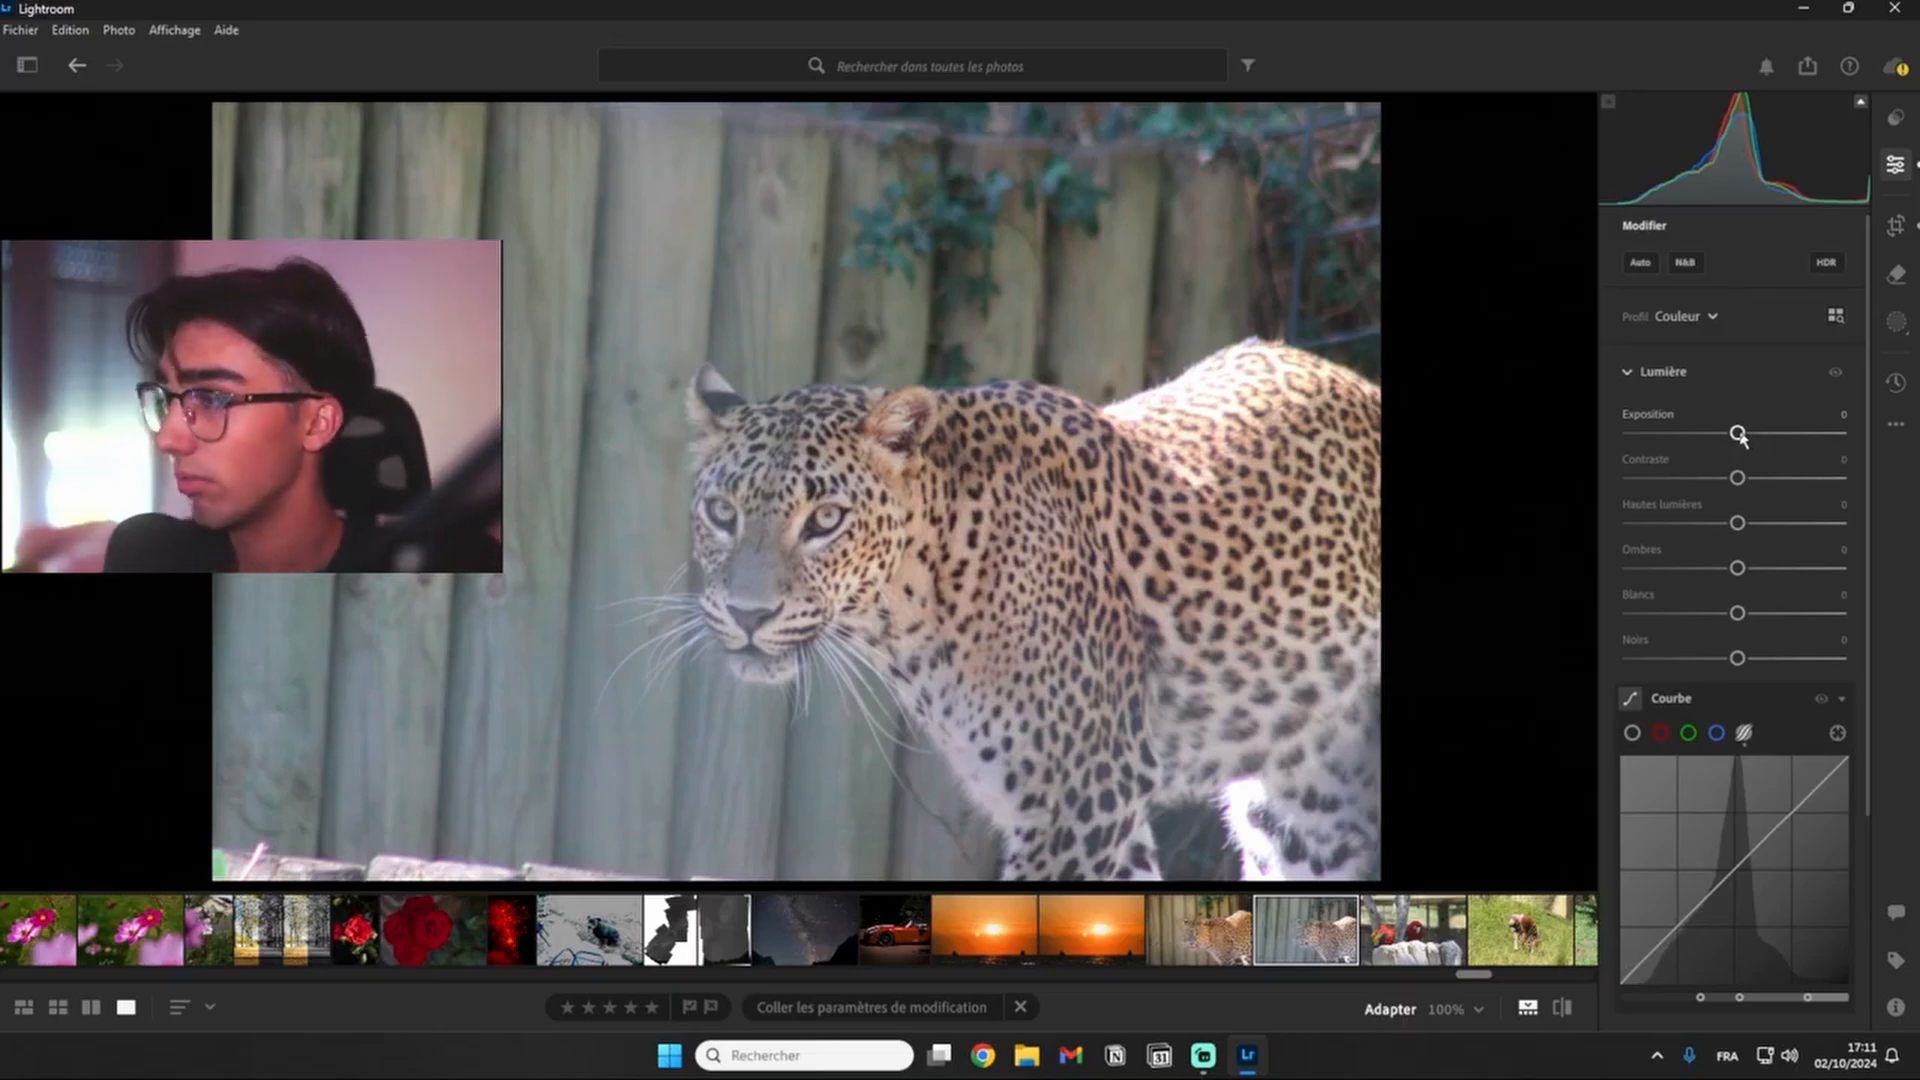
- Try adjusting the photo's exposure slightly, and reset it to its default
mouse_move(1737, 433)
left_mouse_down()
mouse_move(1452, 448)
mouse_move(1842, 433)
mouse_move(1641, 433)
mouse_move(1813, 433)
mouse_move(1598, 458)
mouse_move(1843, 433)
mouse_move(1606, 461)
mouse_move(1731, 459)
left_mouse_up()
double_click(1656, 415)
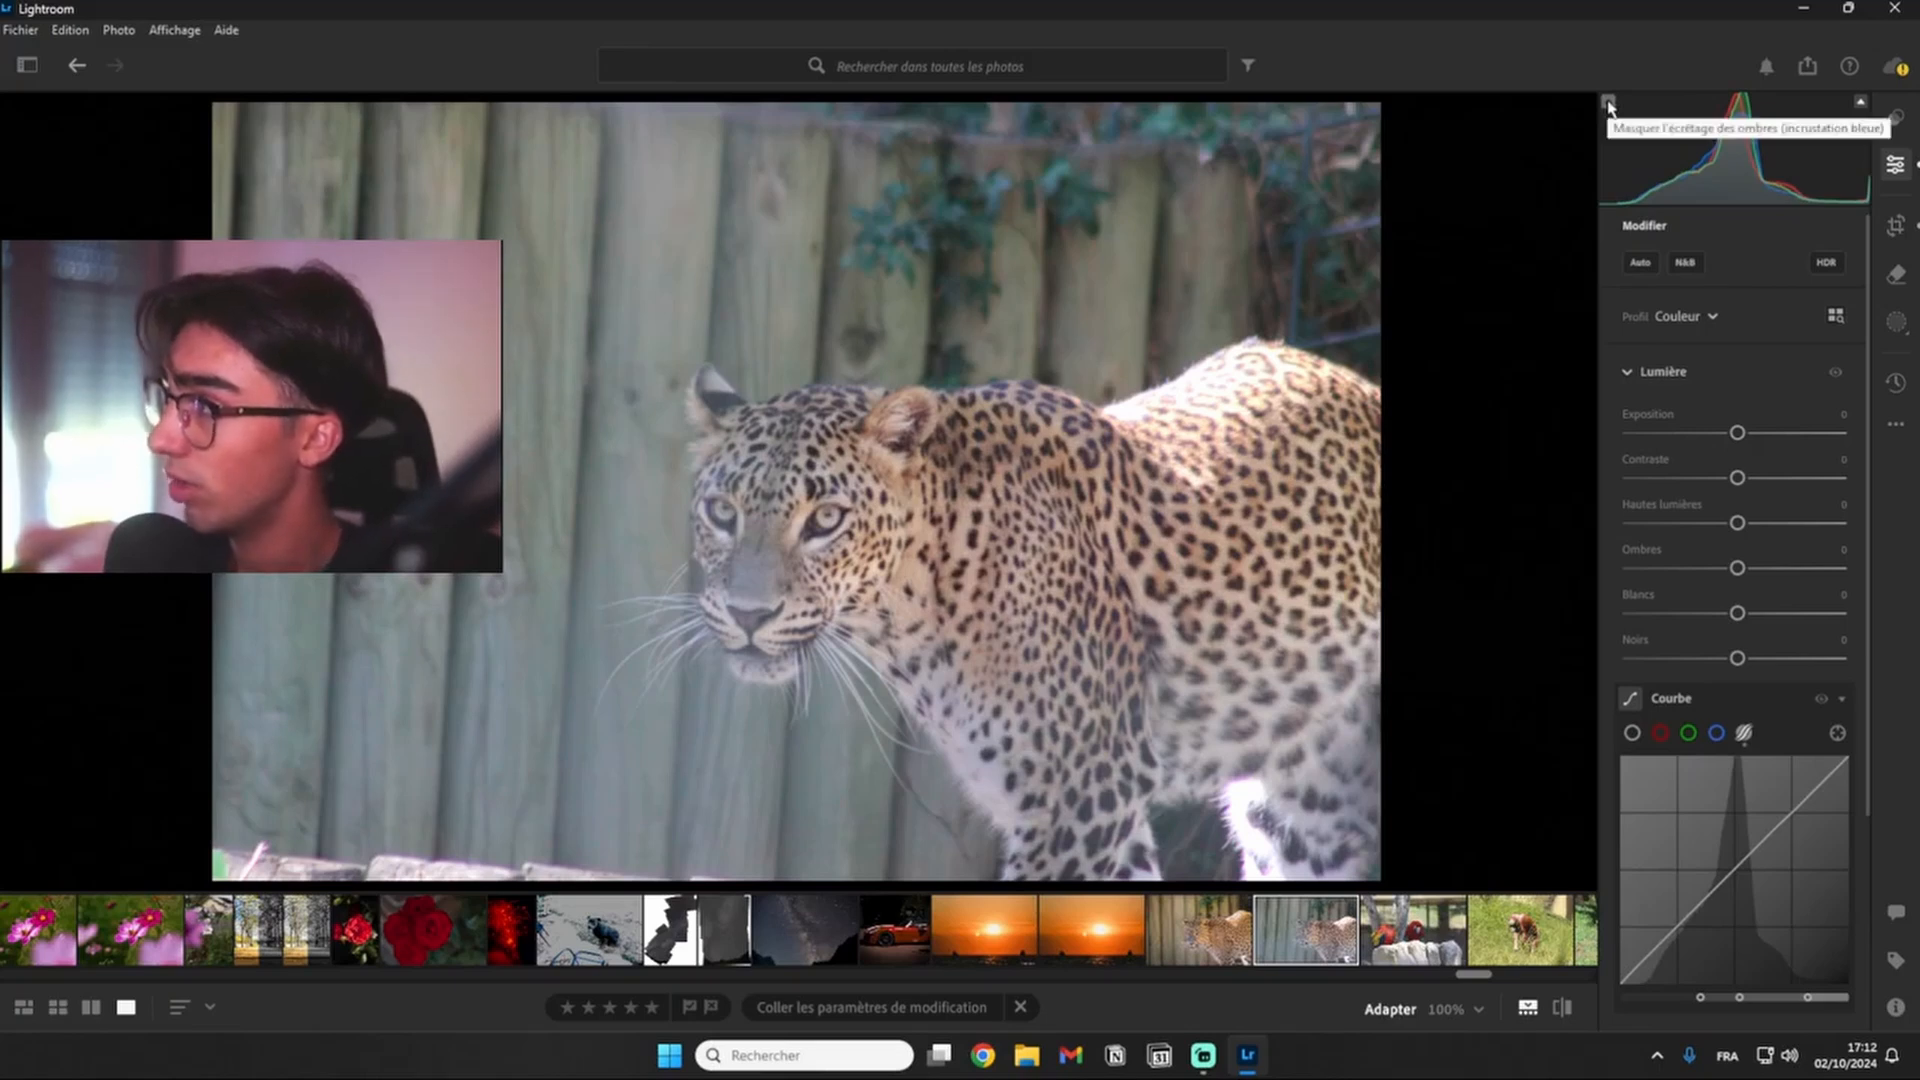
- Check the leopard photo for blown-out areas with the highlight clipping overlay, and look over the light settings
left_click(1861, 103)
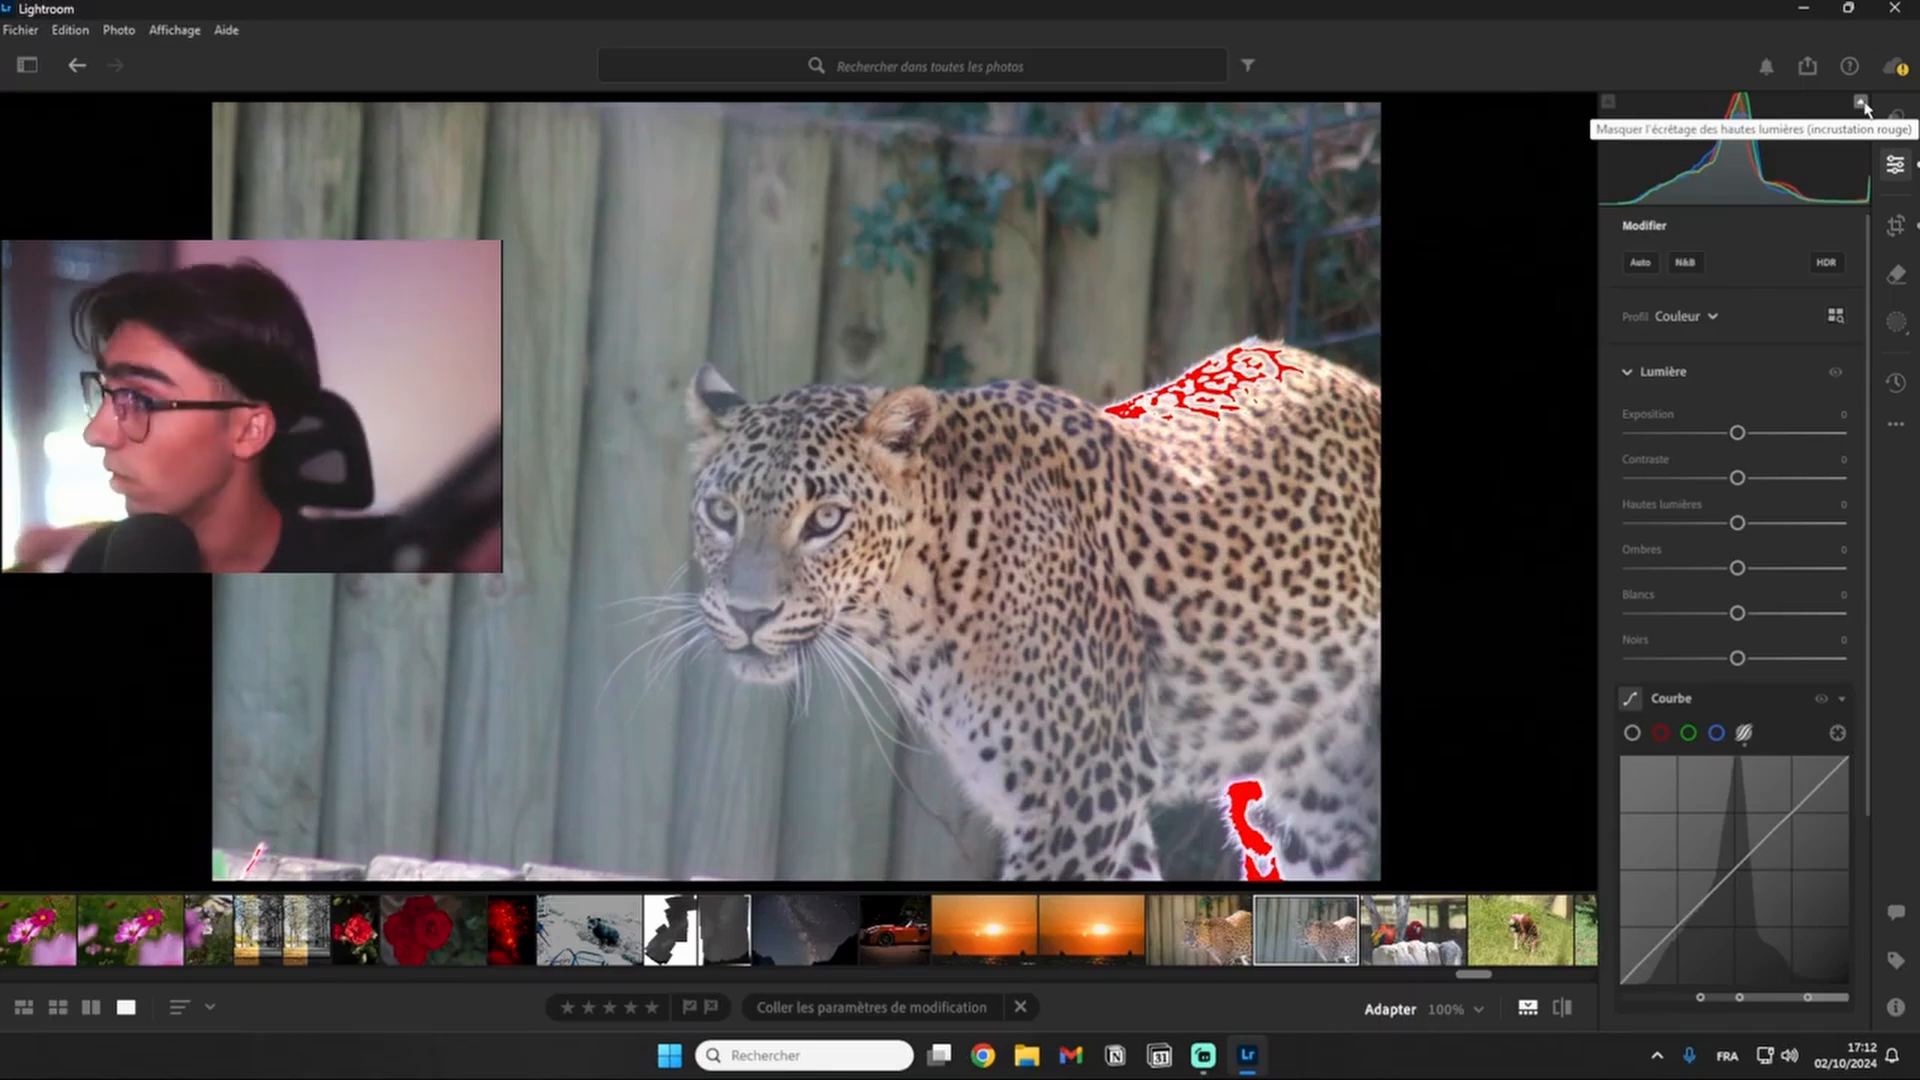
left_click(1860, 103)
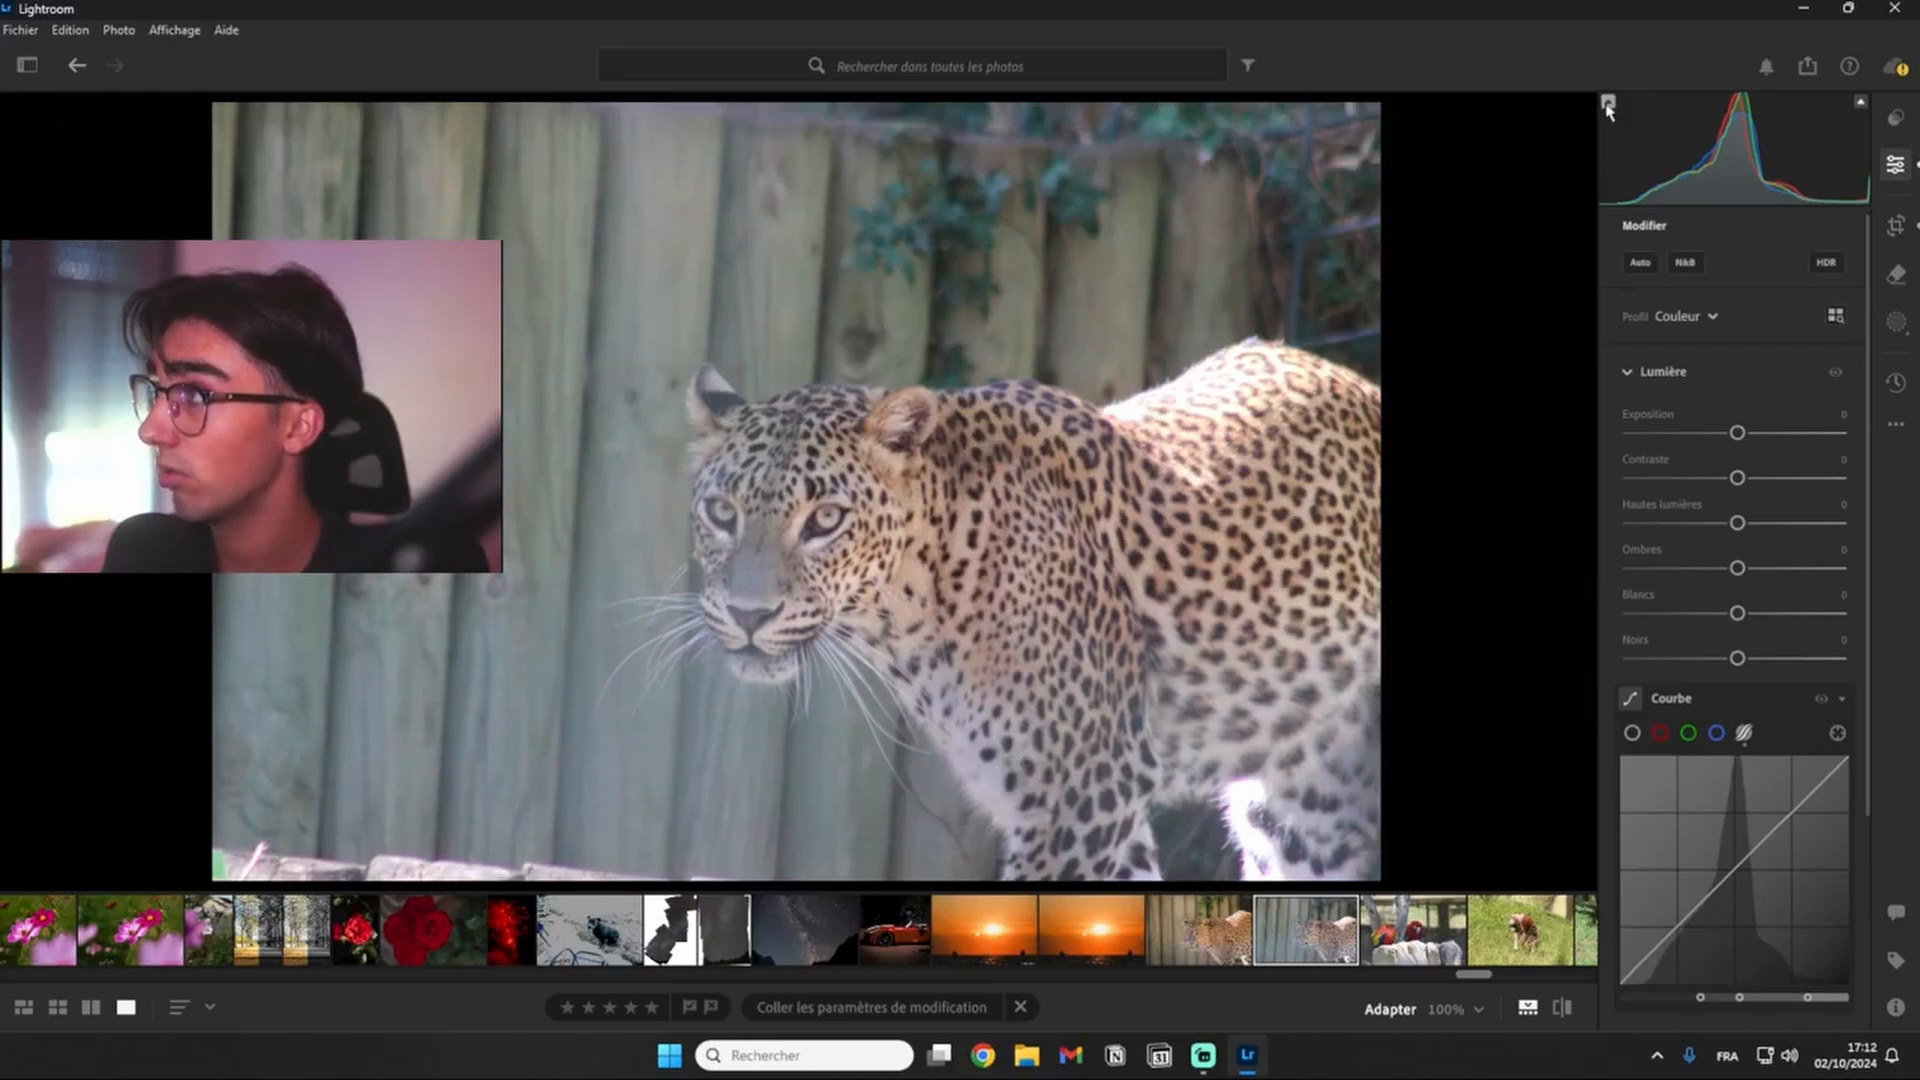
left_click(1862, 106)
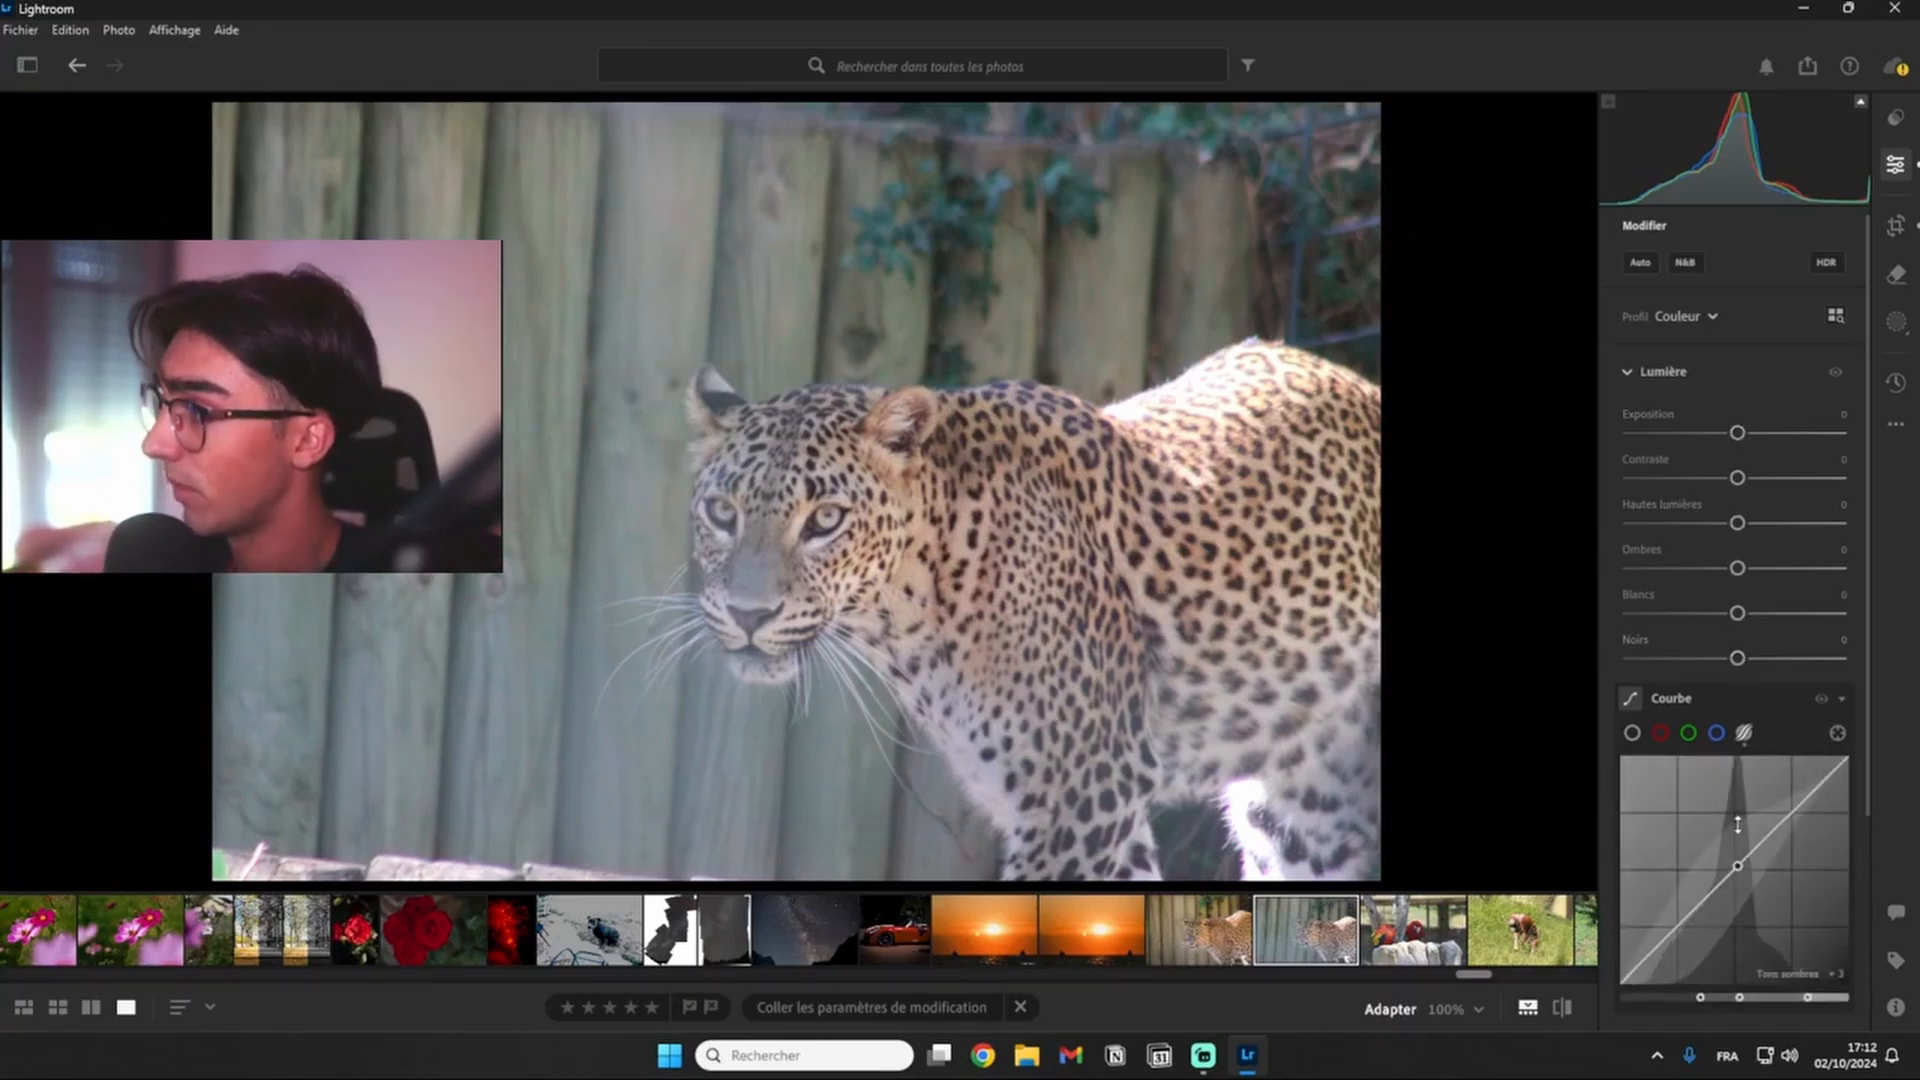
scroll(1732, 749, "down", 3)
scroll(1775, 770, "up", 3)
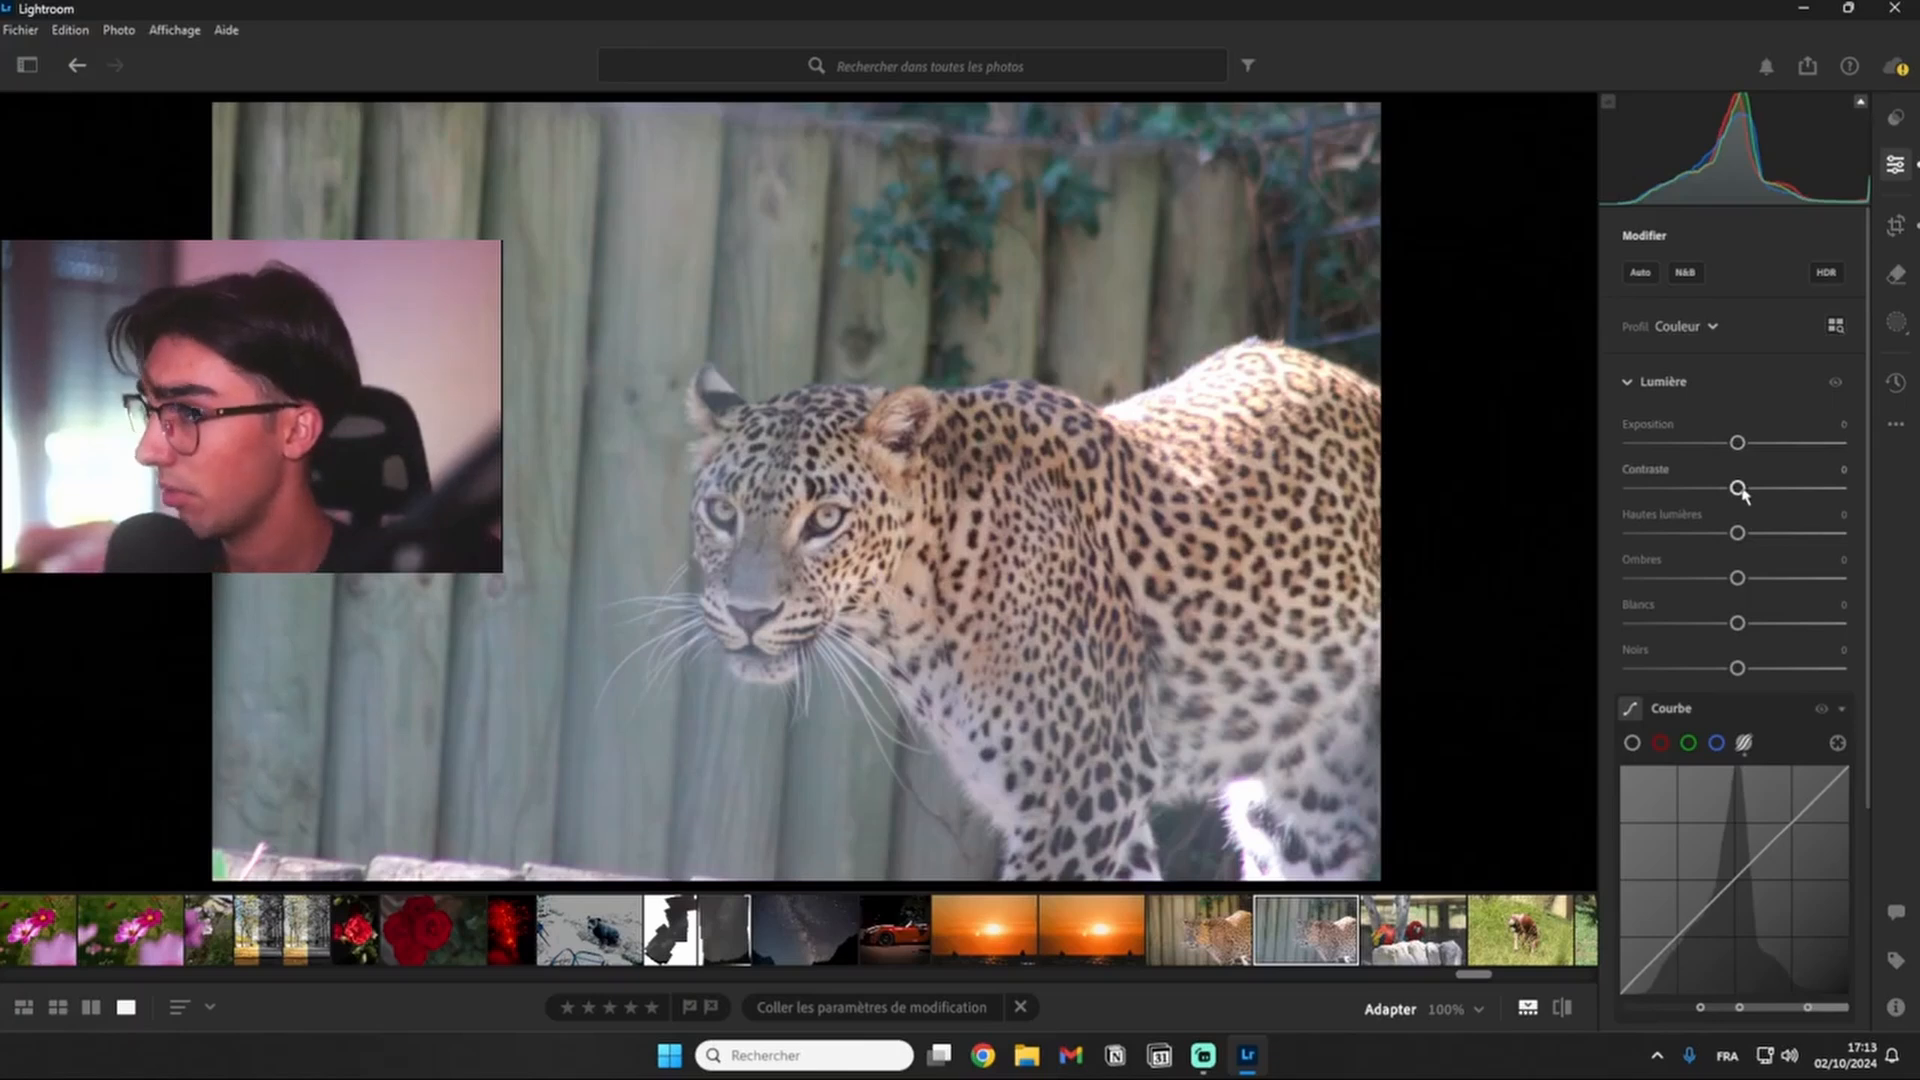
- Set Contraste to +100 and Hautes lumières to -100 for the leopard photo
left_click_drag(1739, 488, 1906, 503)
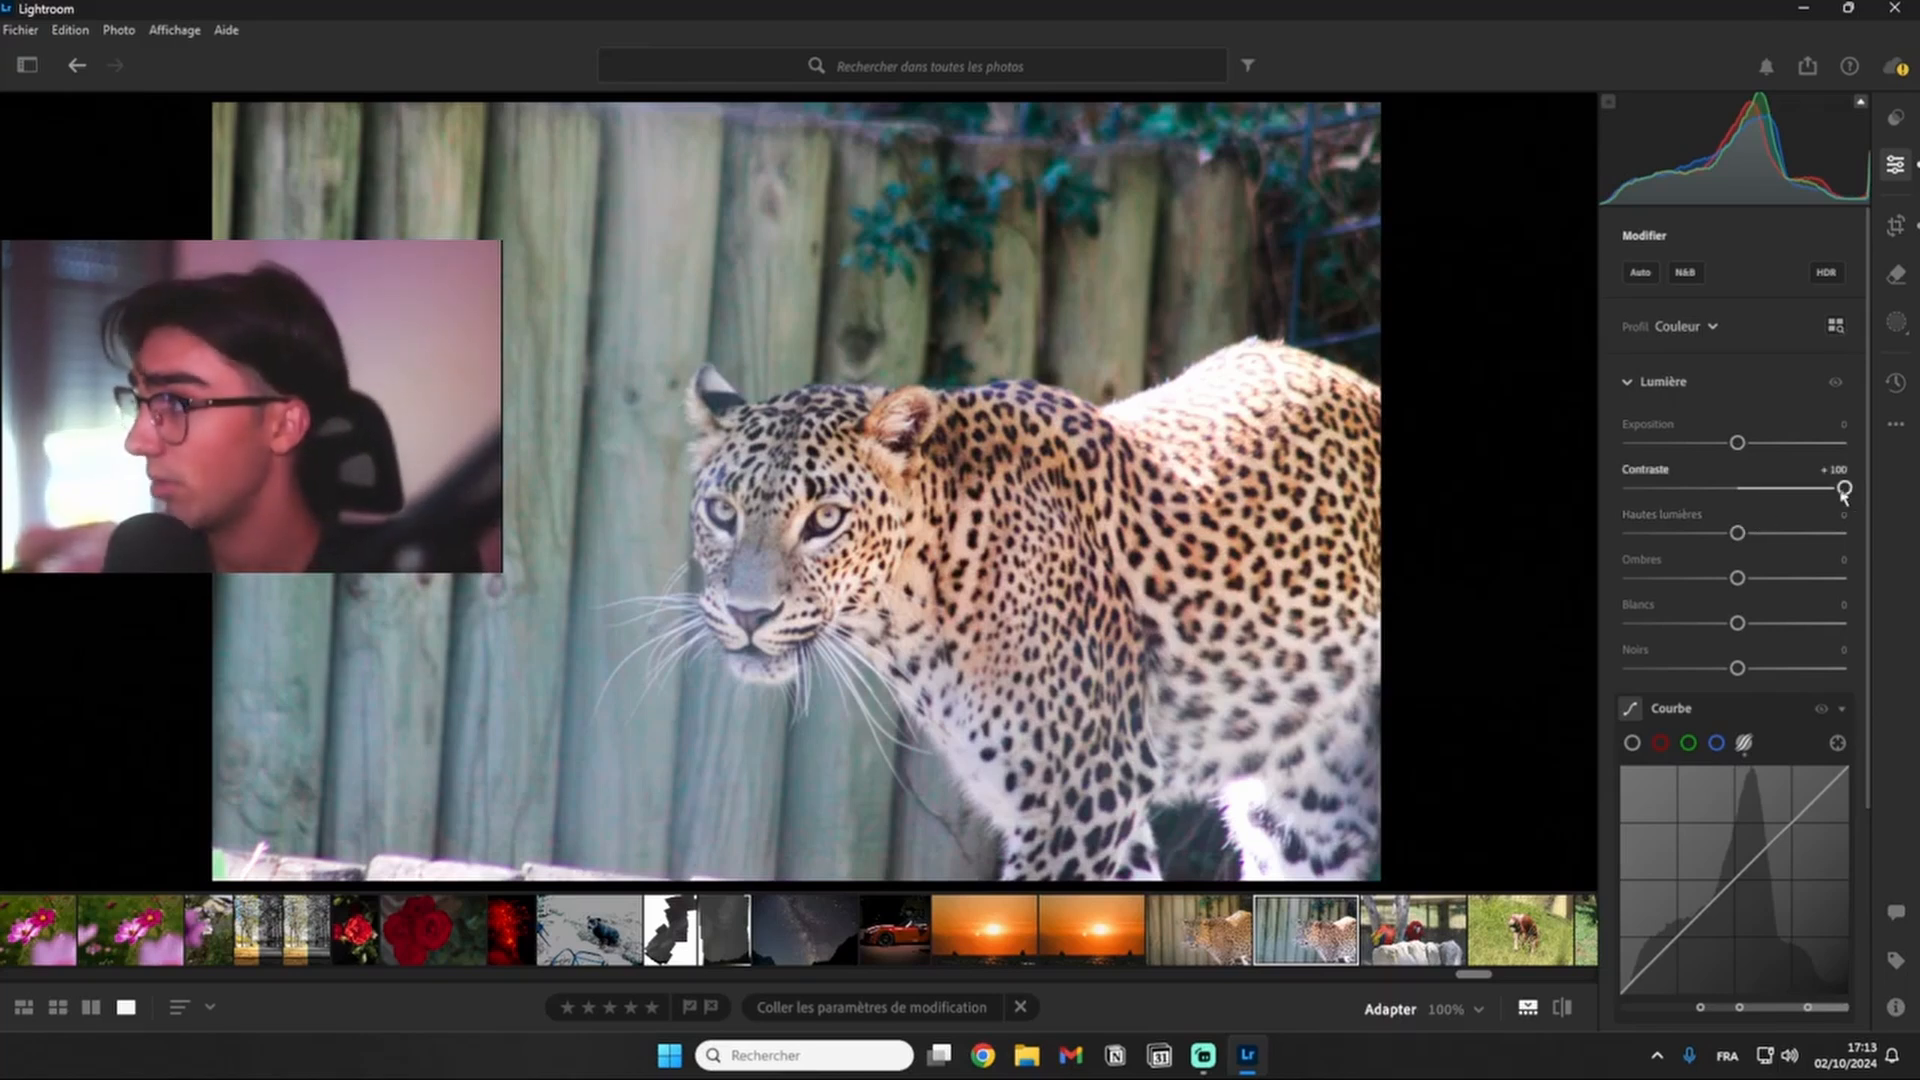
double_click(1660, 470)
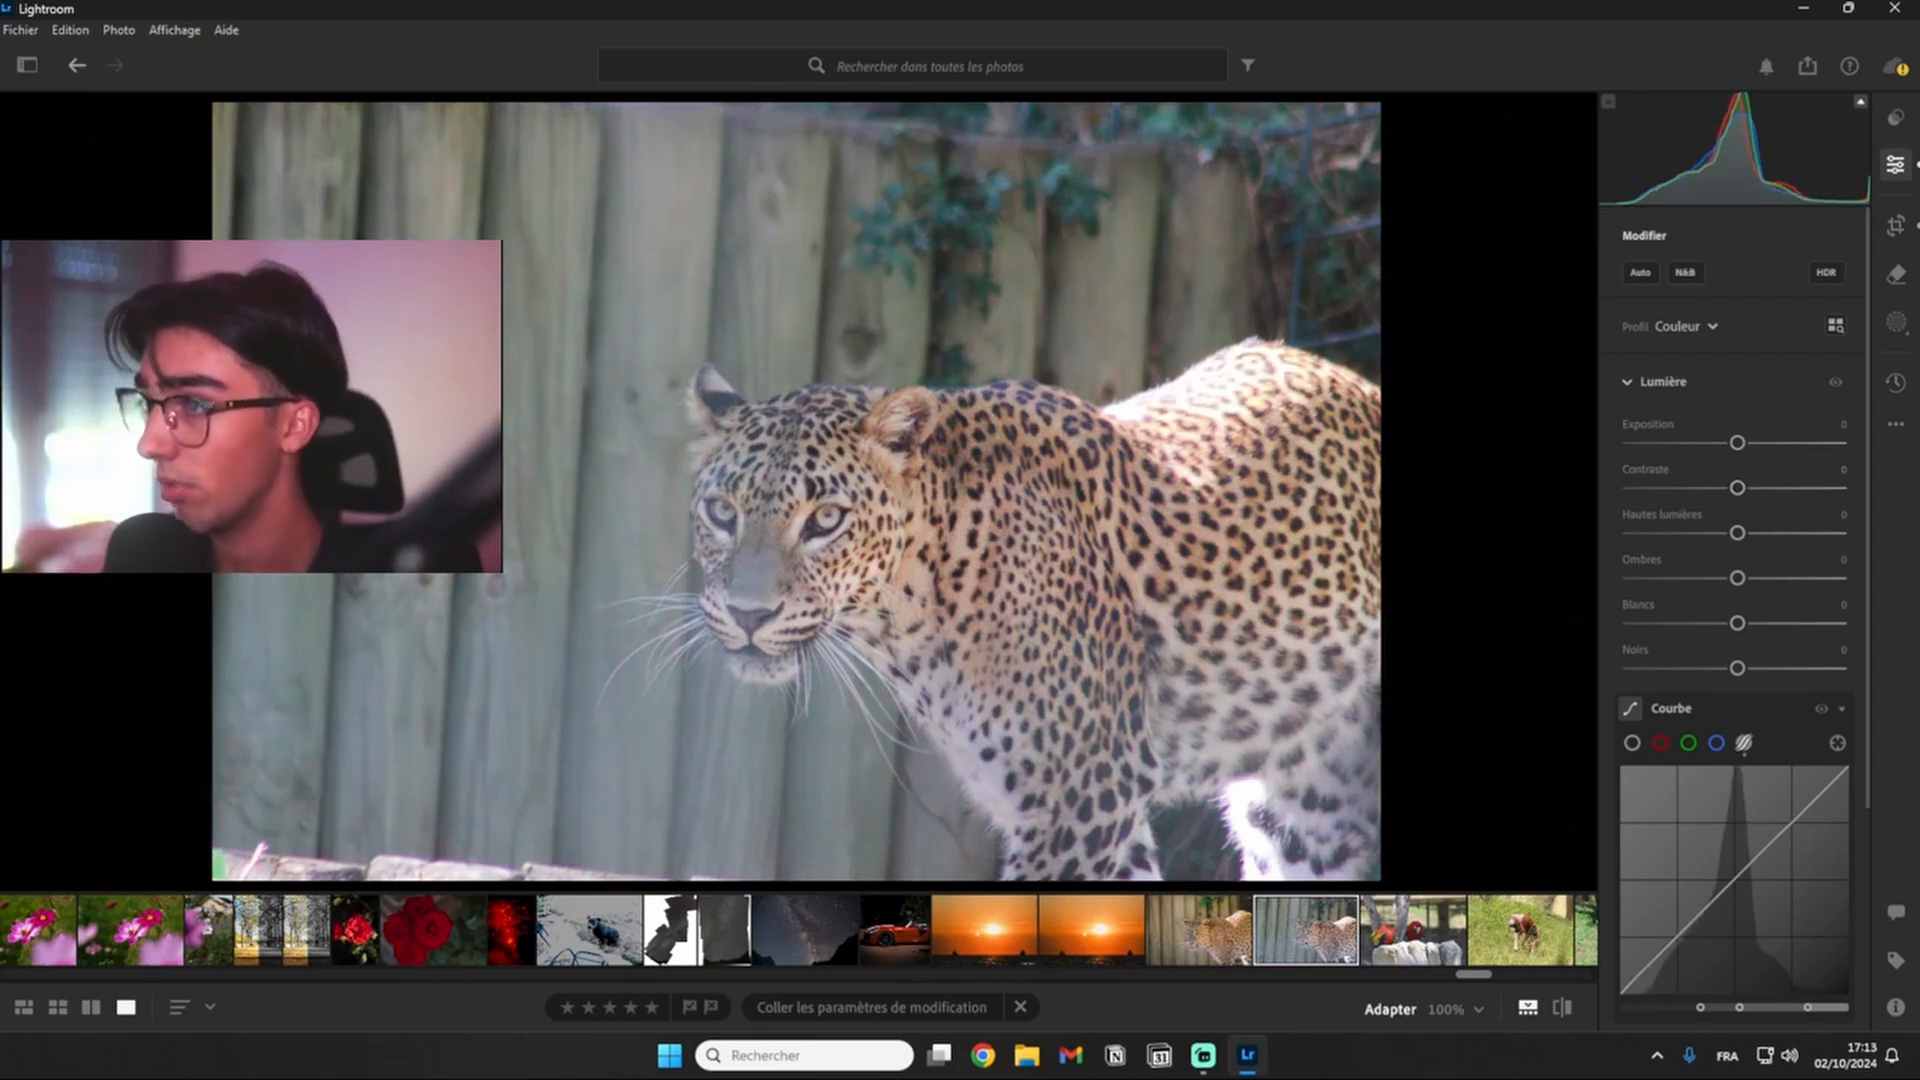
left_click_drag(1736, 486, 1844, 487)
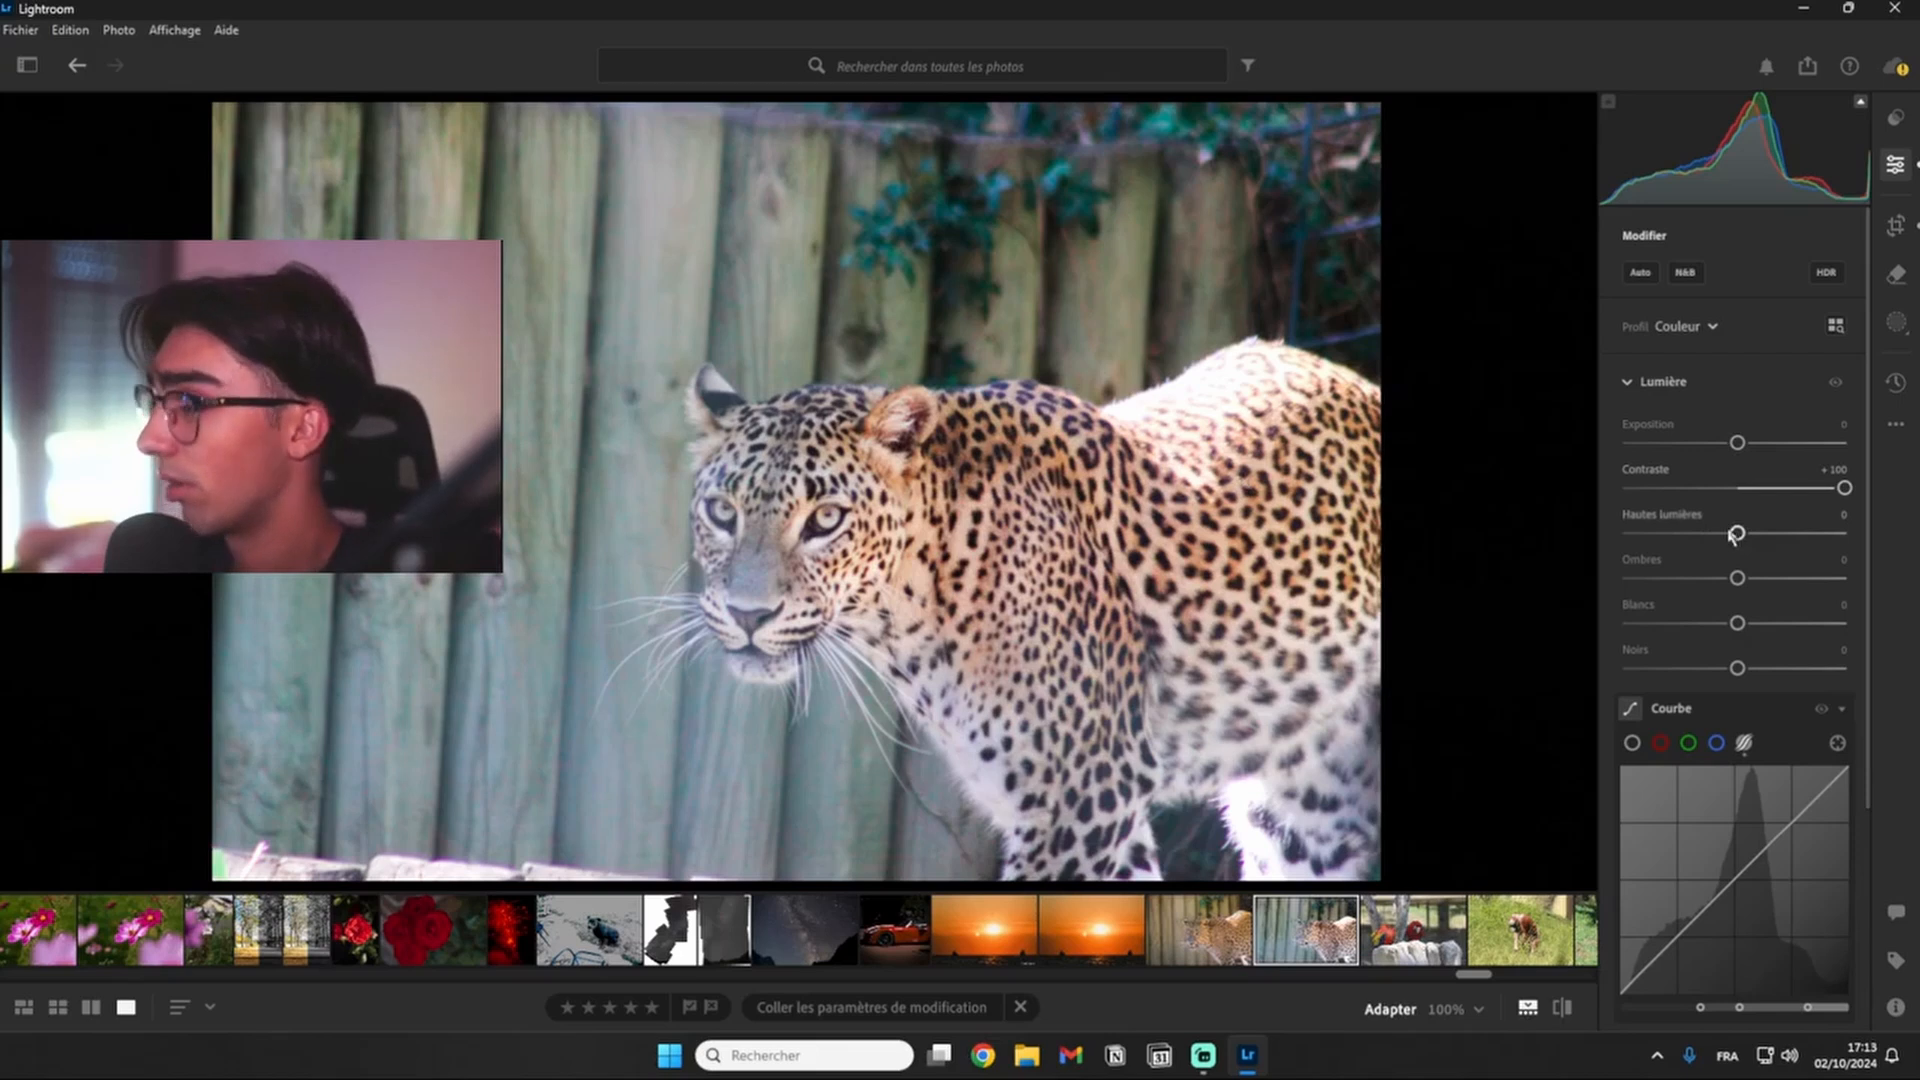
left_click_drag(1740, 536, 1628, 543)
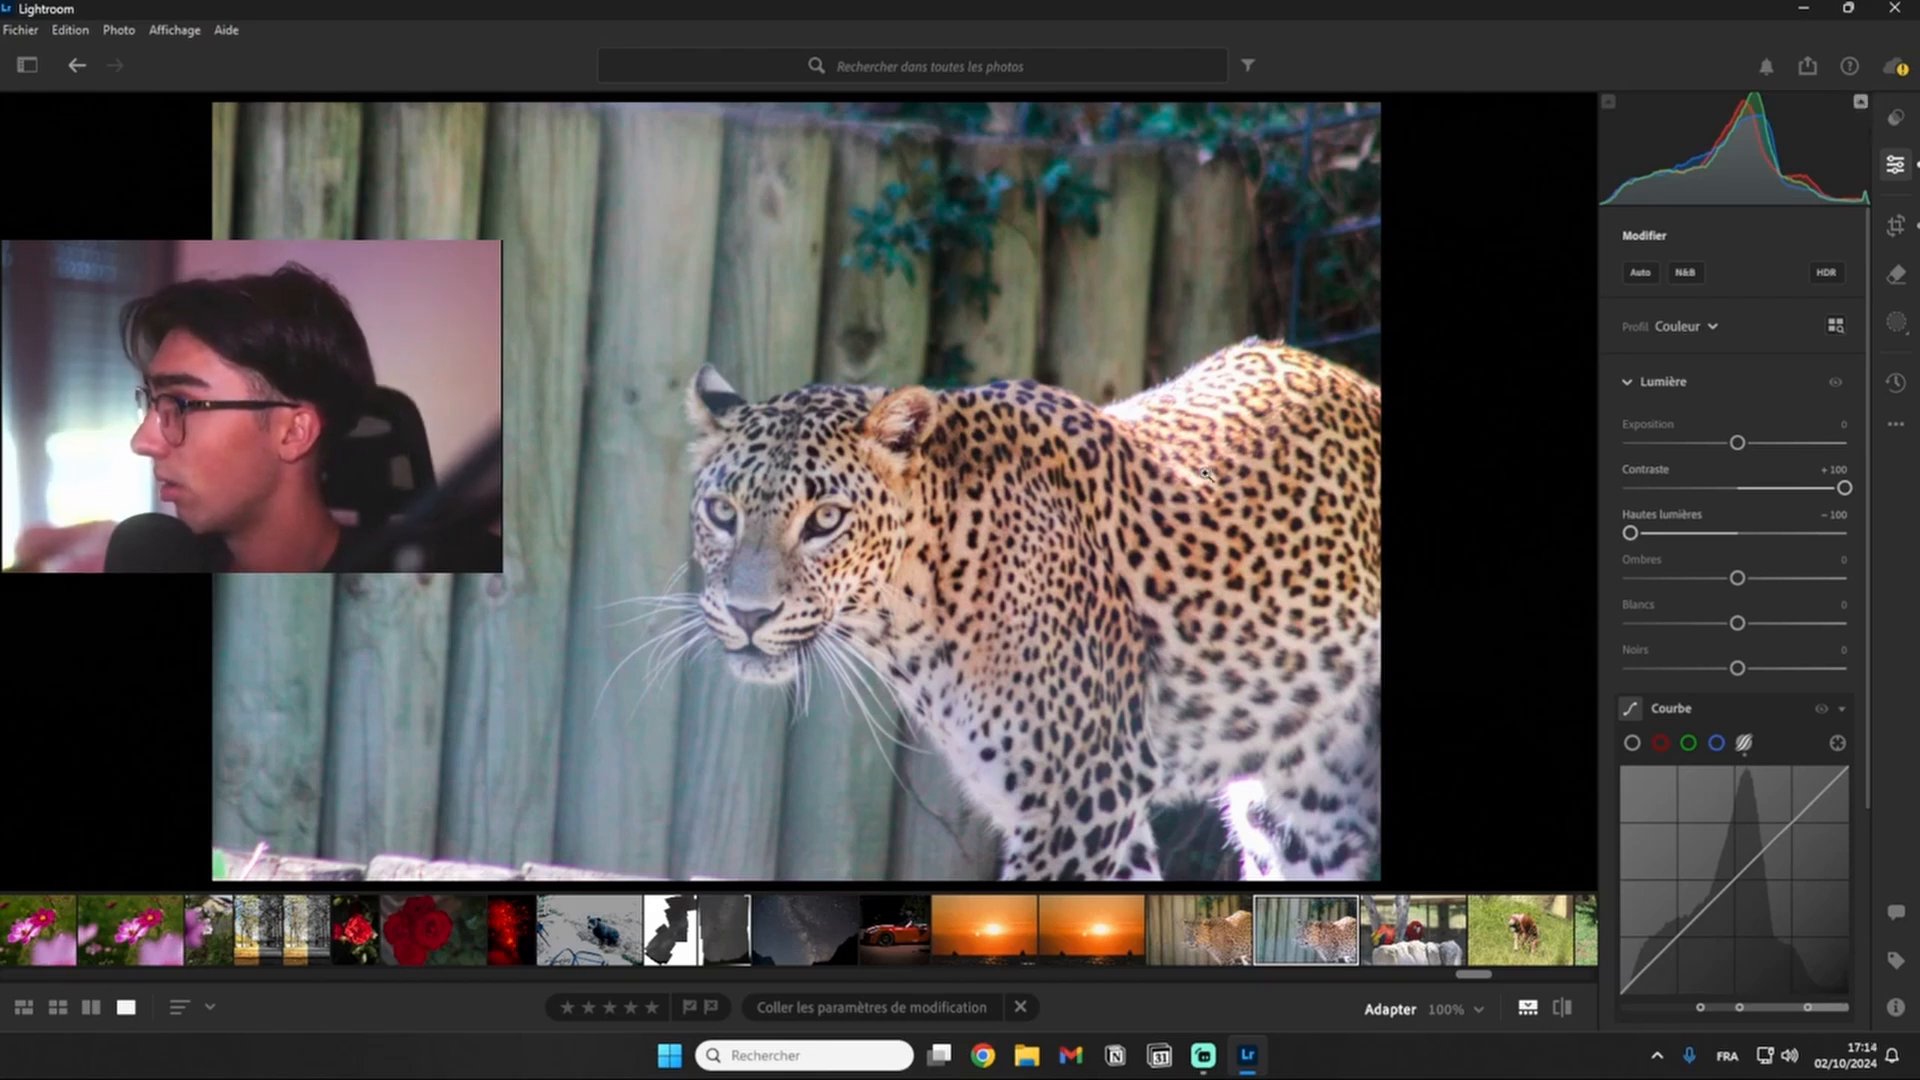
left_click(1168, 393)
left_click(1217, 394)
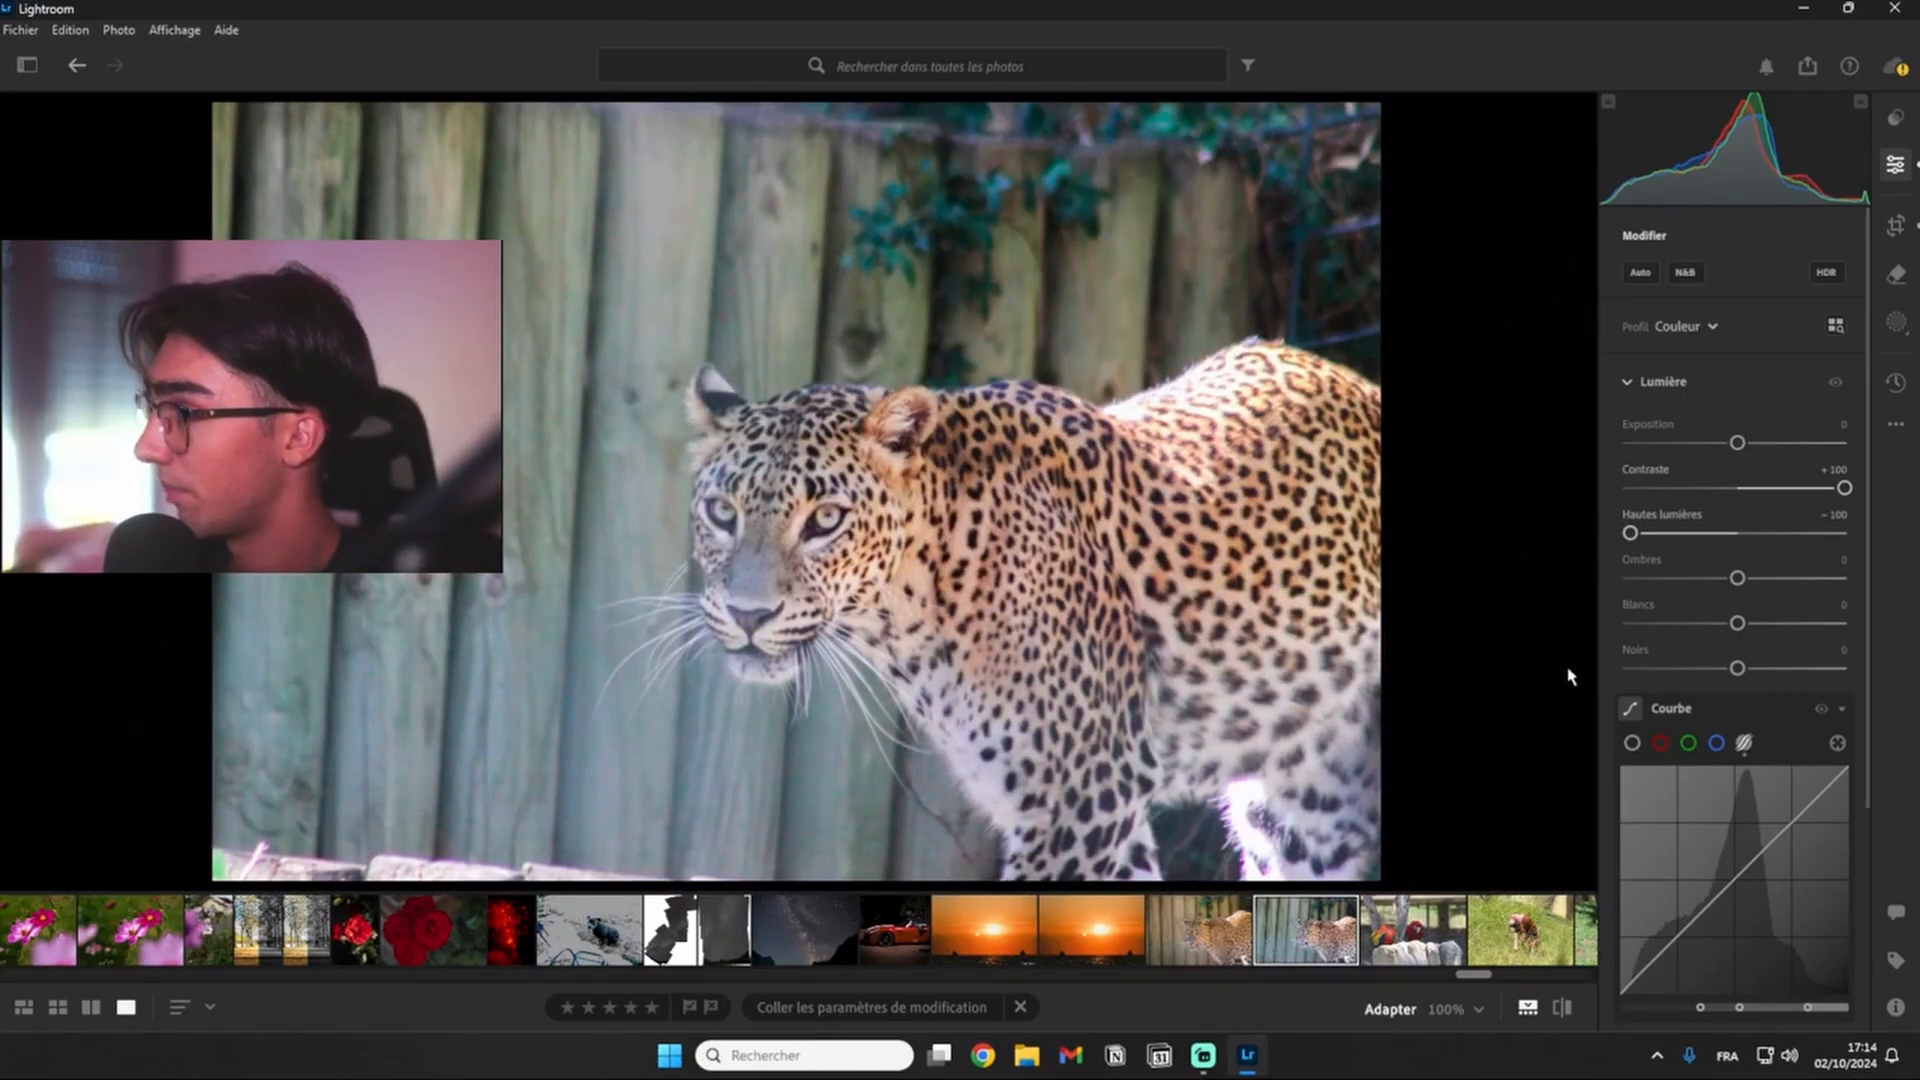
- Set Ombres to -100, Blancs to +20 and Noirs to -49
left_click_drag(1727, 585, 1631, 583)
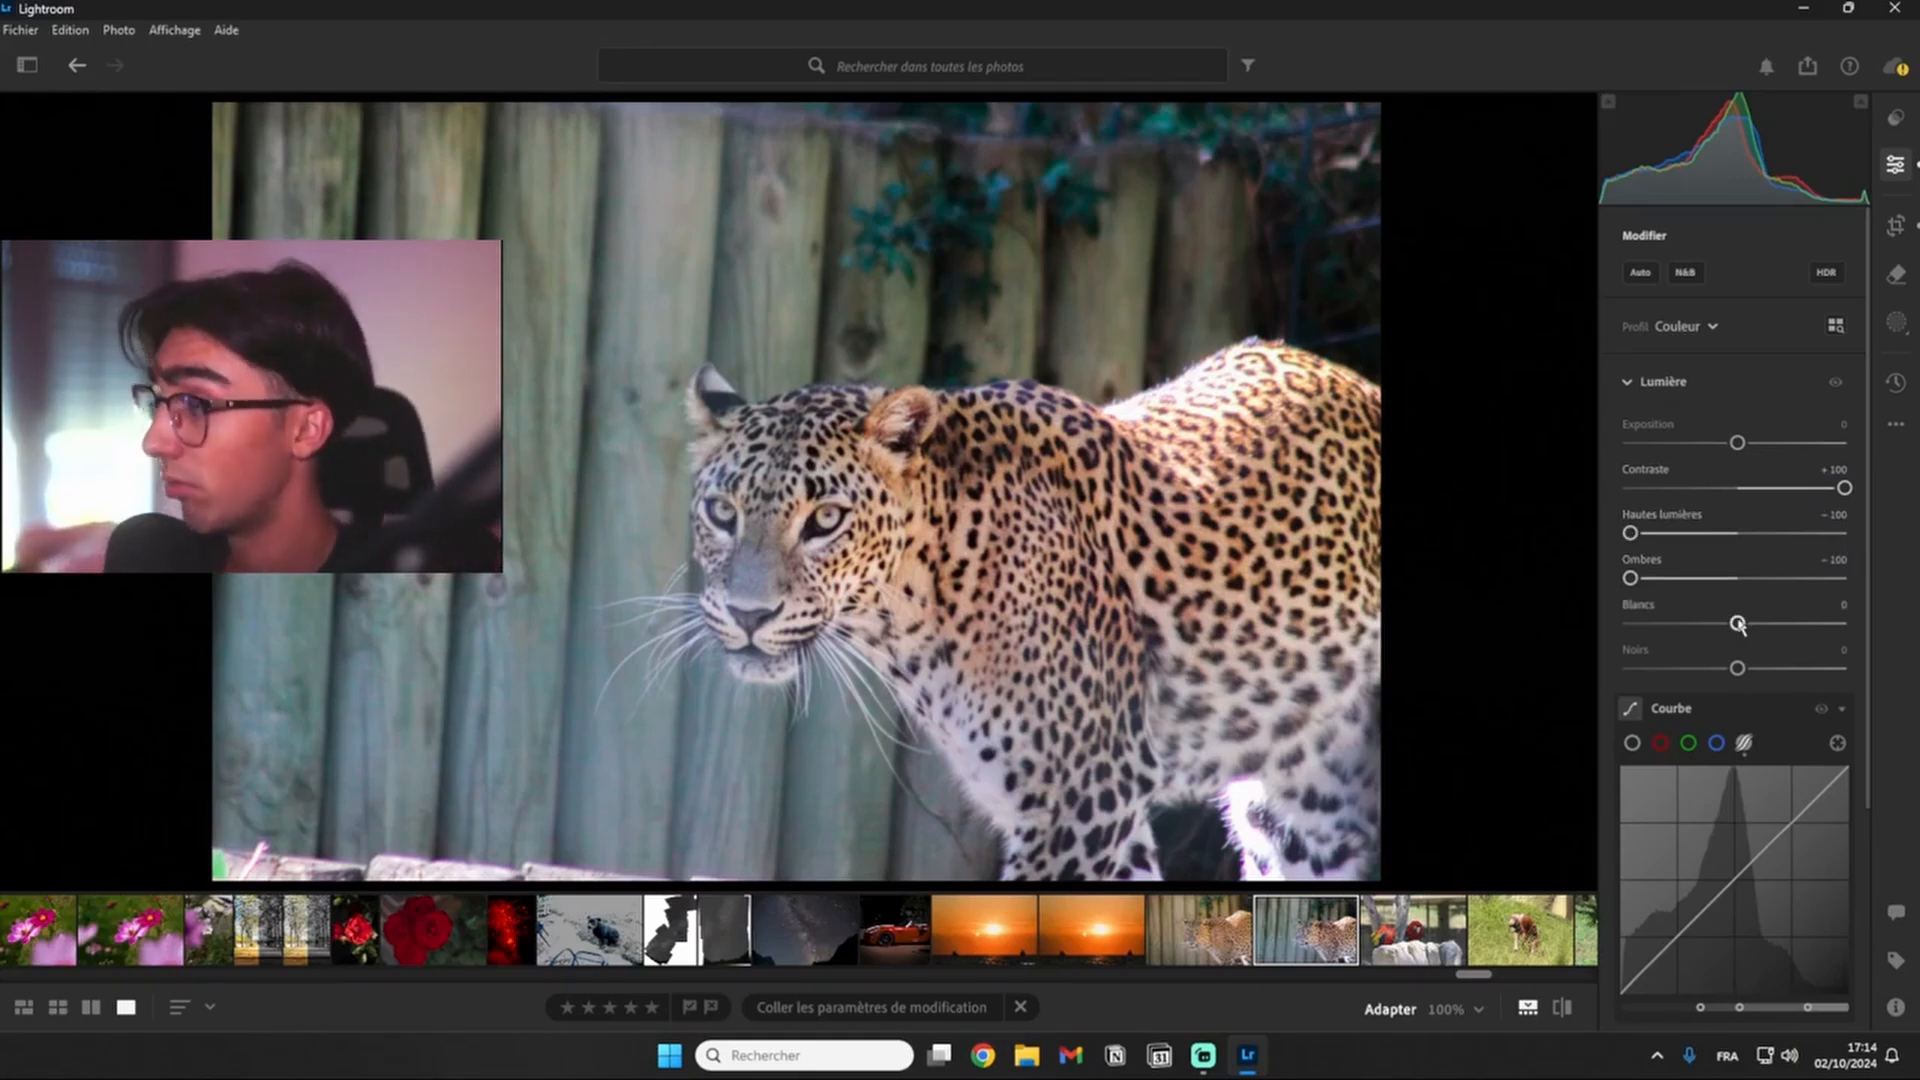
scroll(1637, 838, "down", 1)
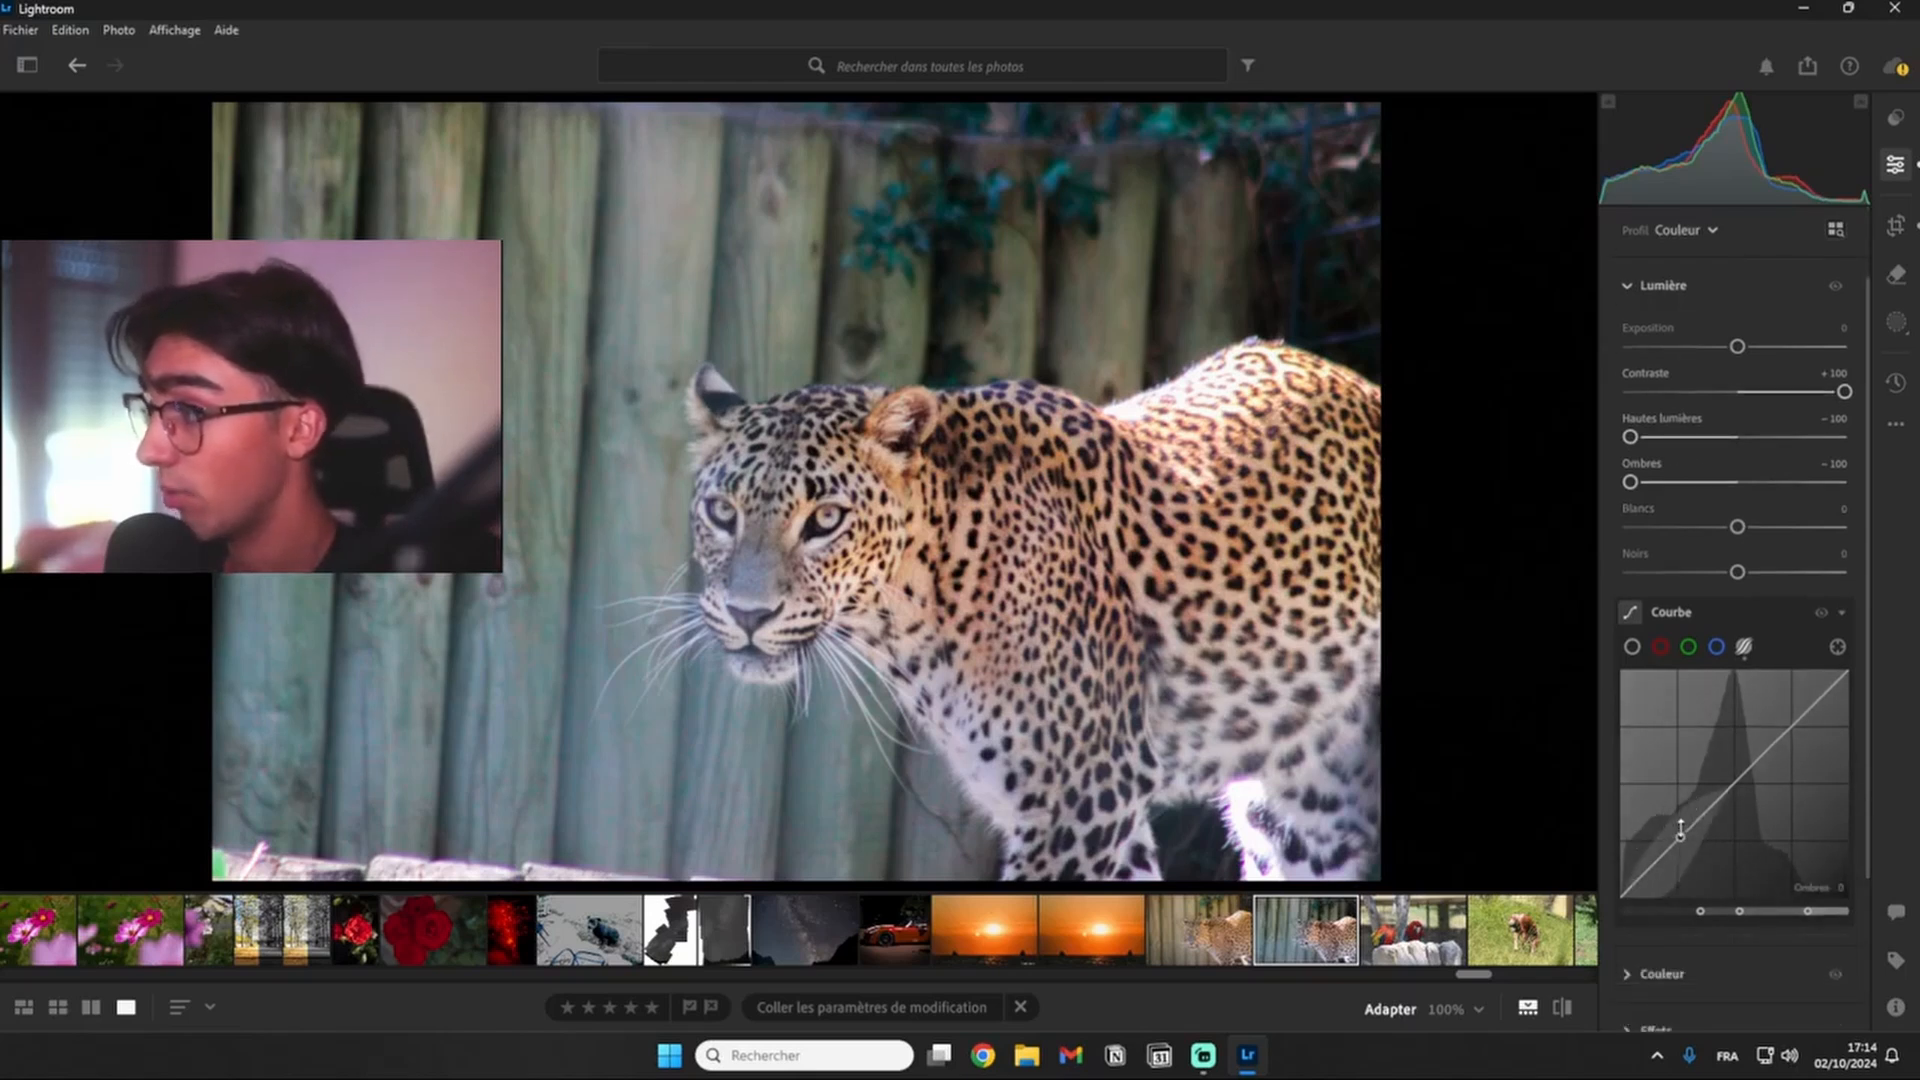
scroll(1700, 800, "up", 1)
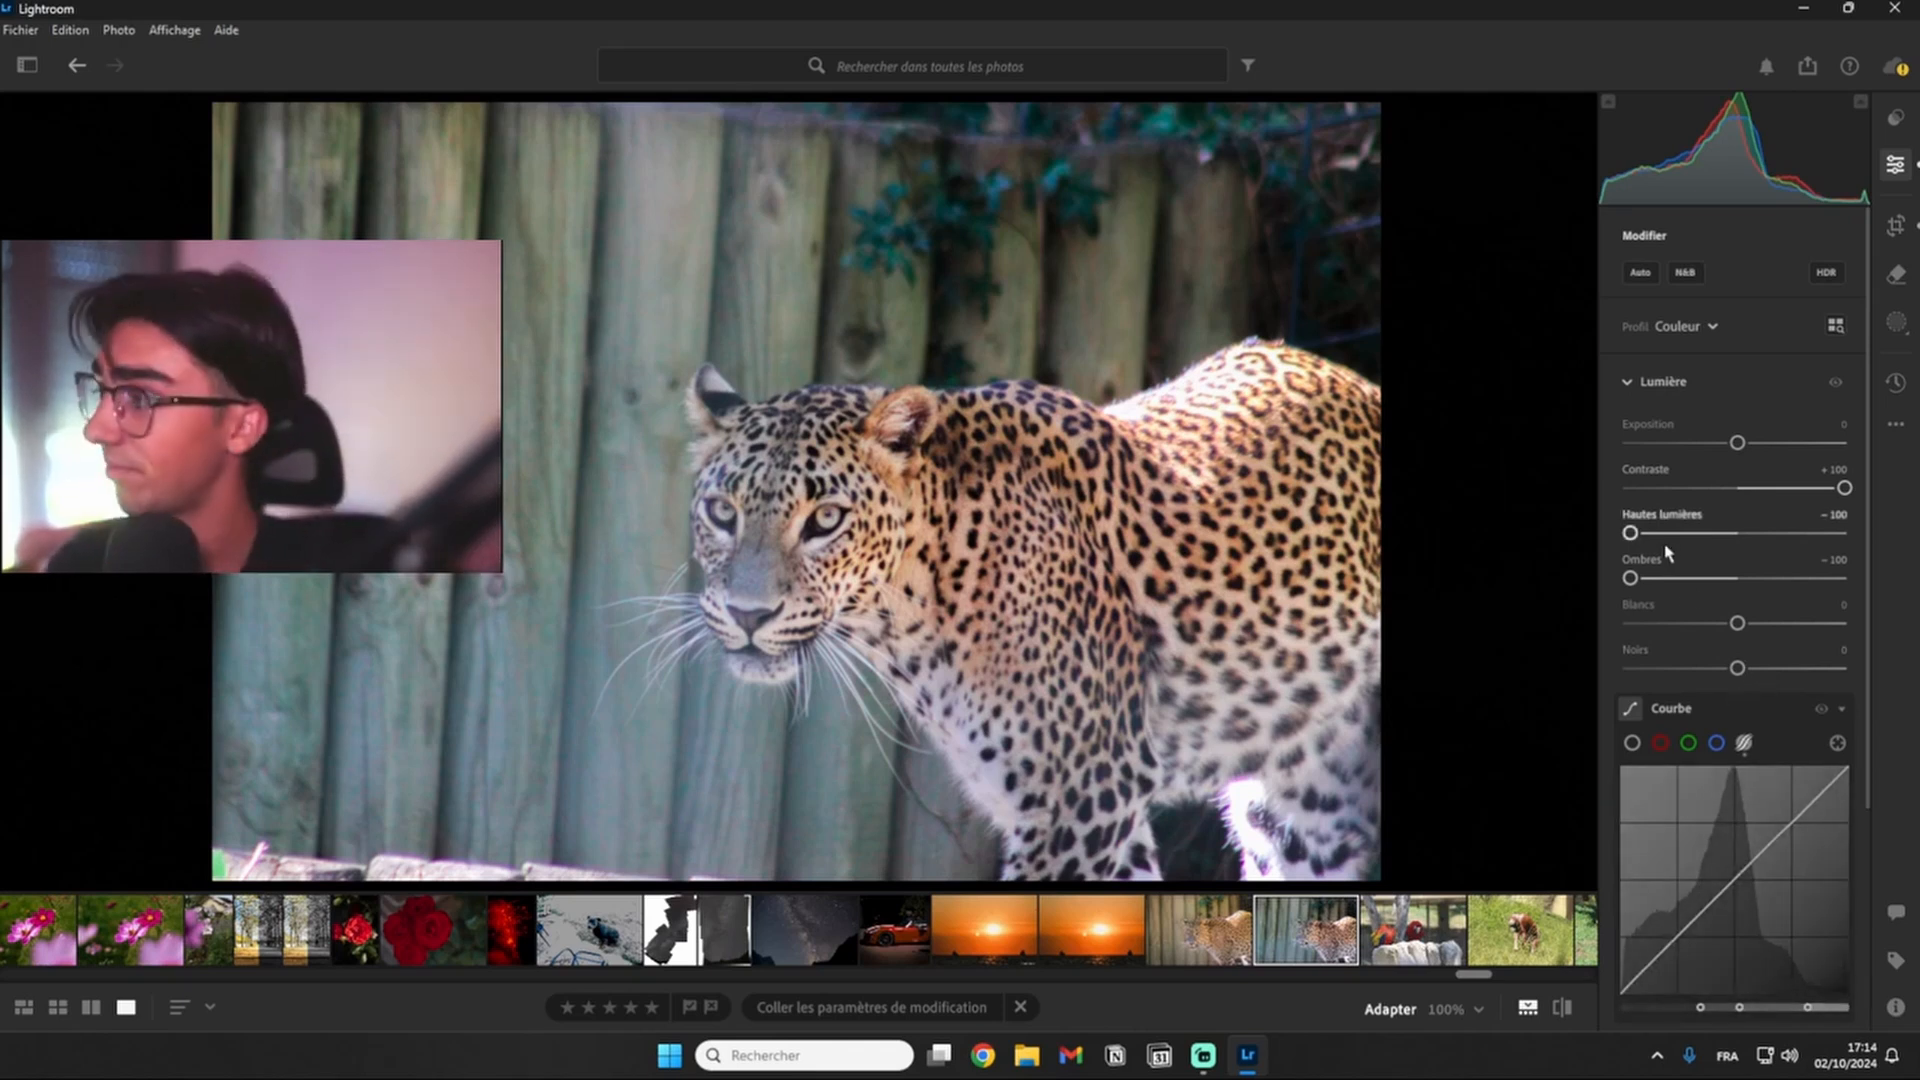
left_click_drag(1737, 623, 1684, 670)
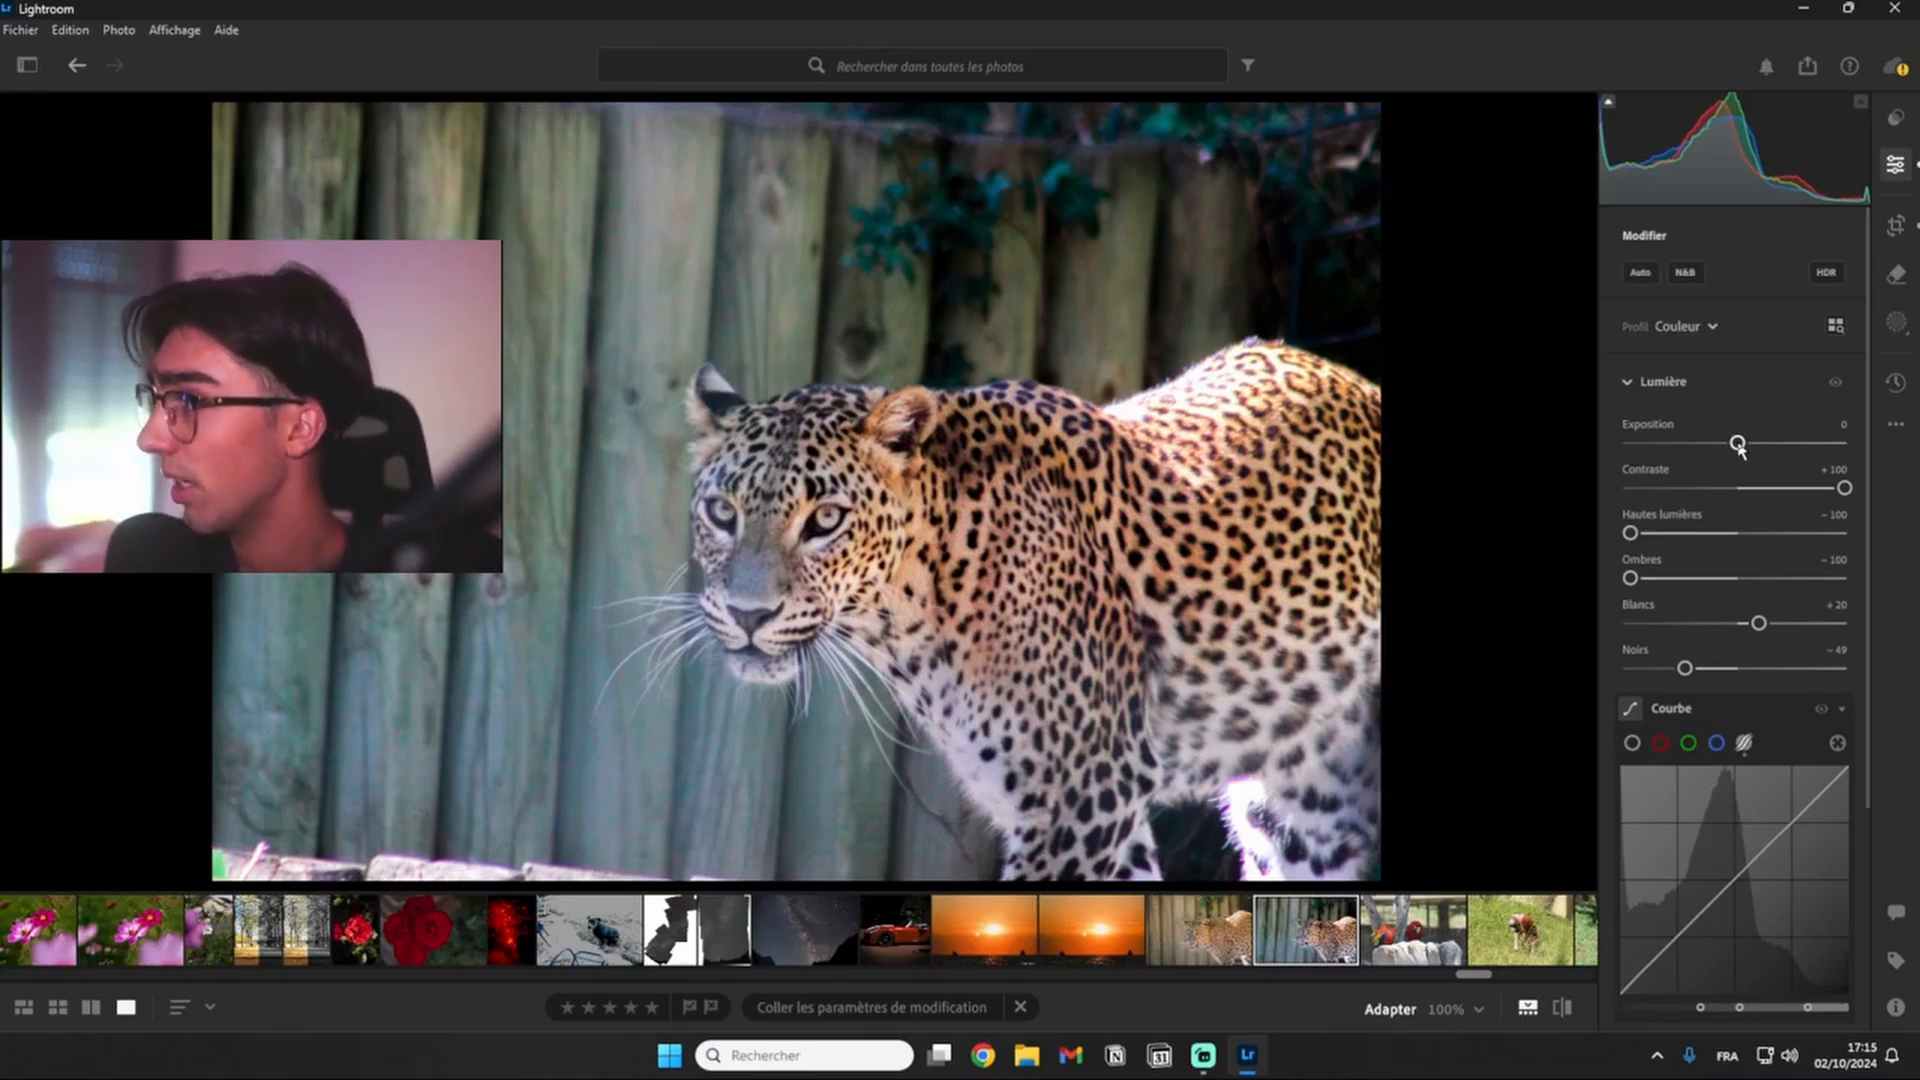
- Refine the light settings: Exposition -0,37, Hautes lumières -64, Ombres -52 and Noirs -66
left_click_drag(1738, 448, 1730, 450)
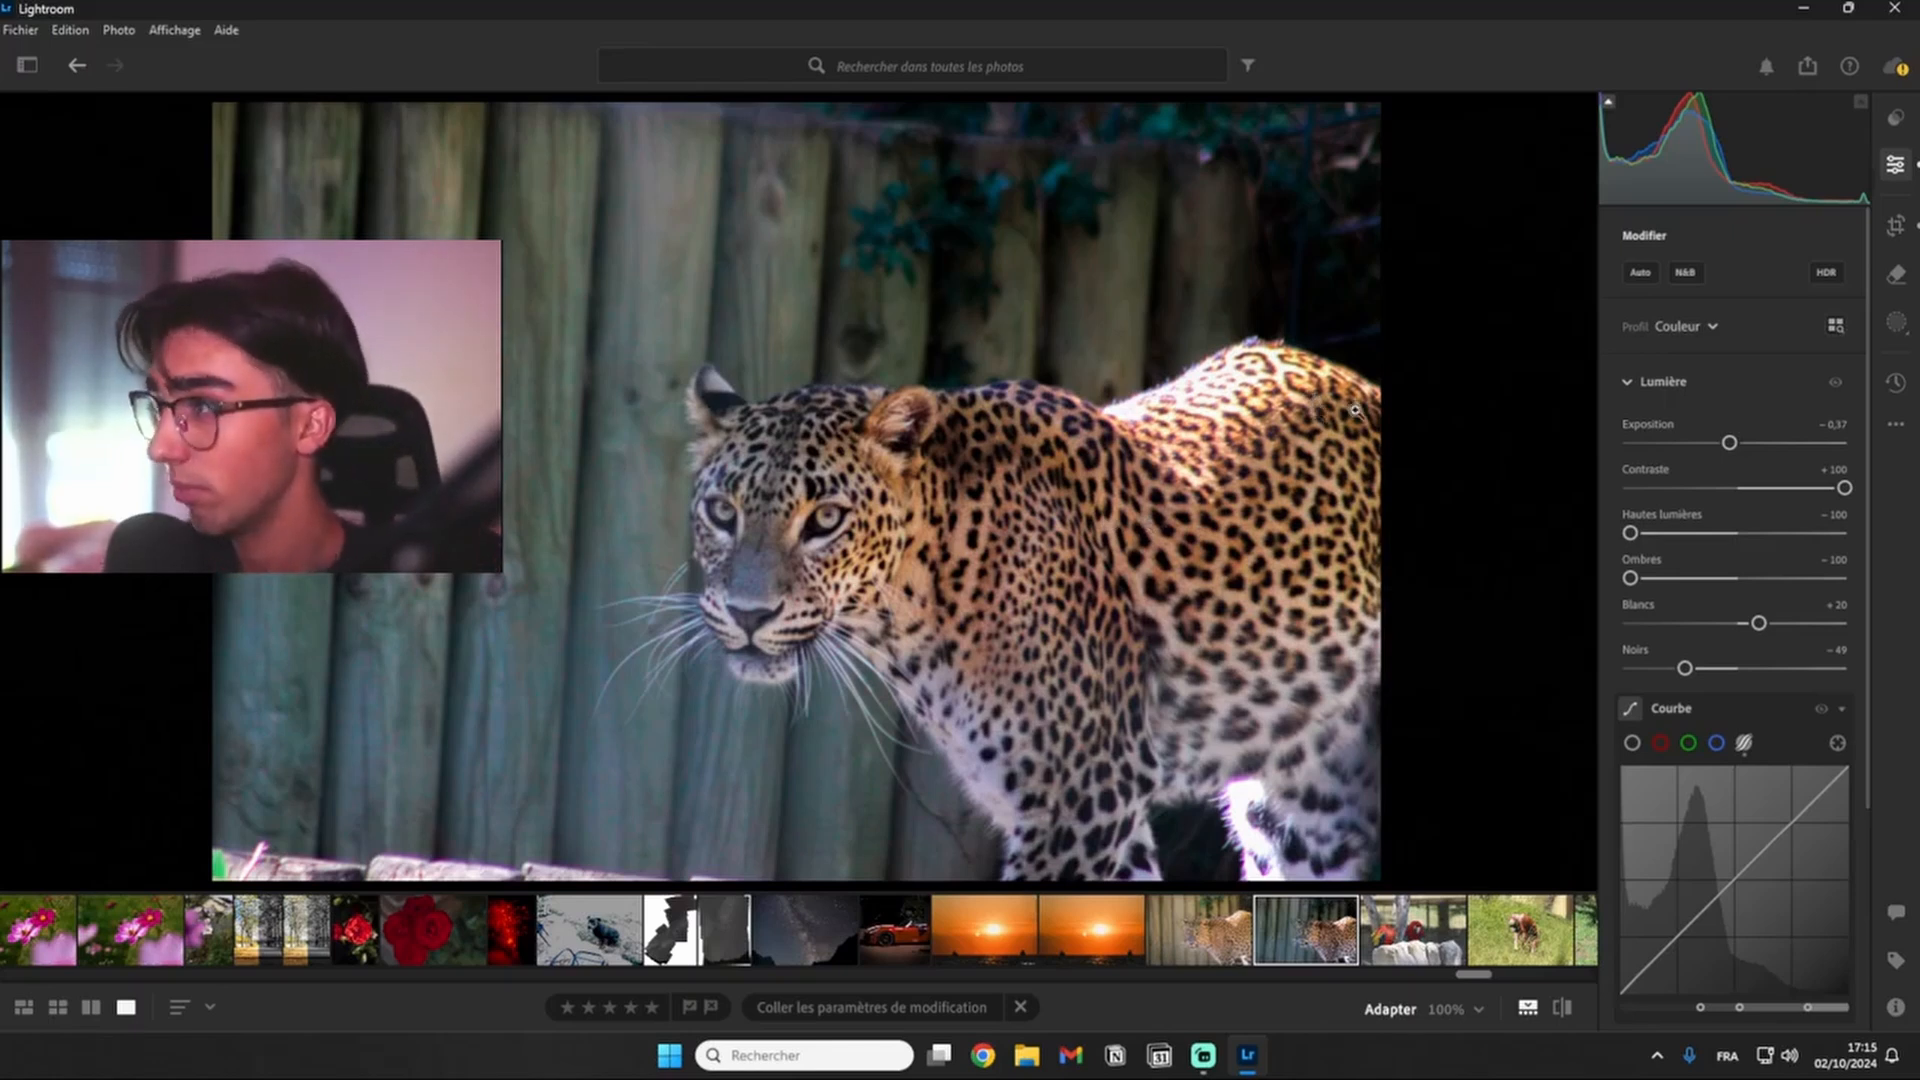
scroll(1716, 645, "down", 3)
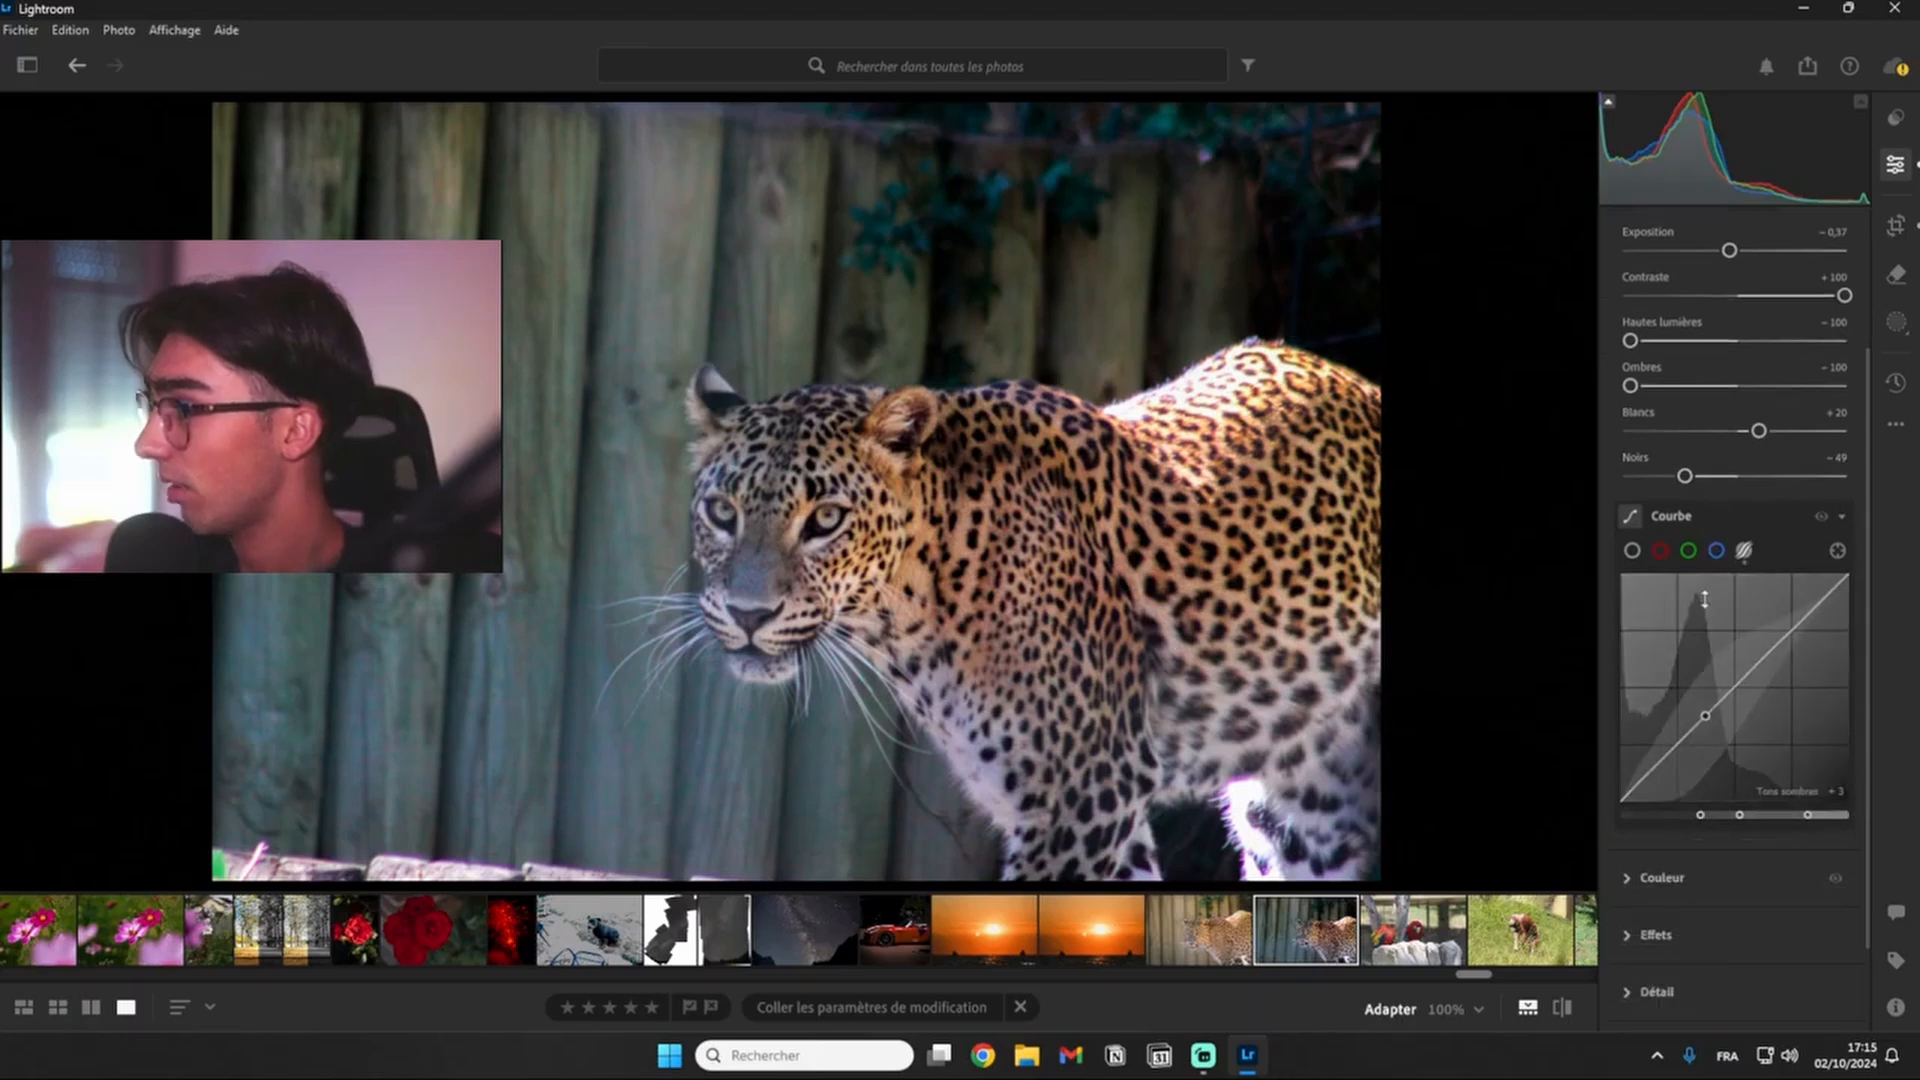
scroll(1720, 500, "up", 2)
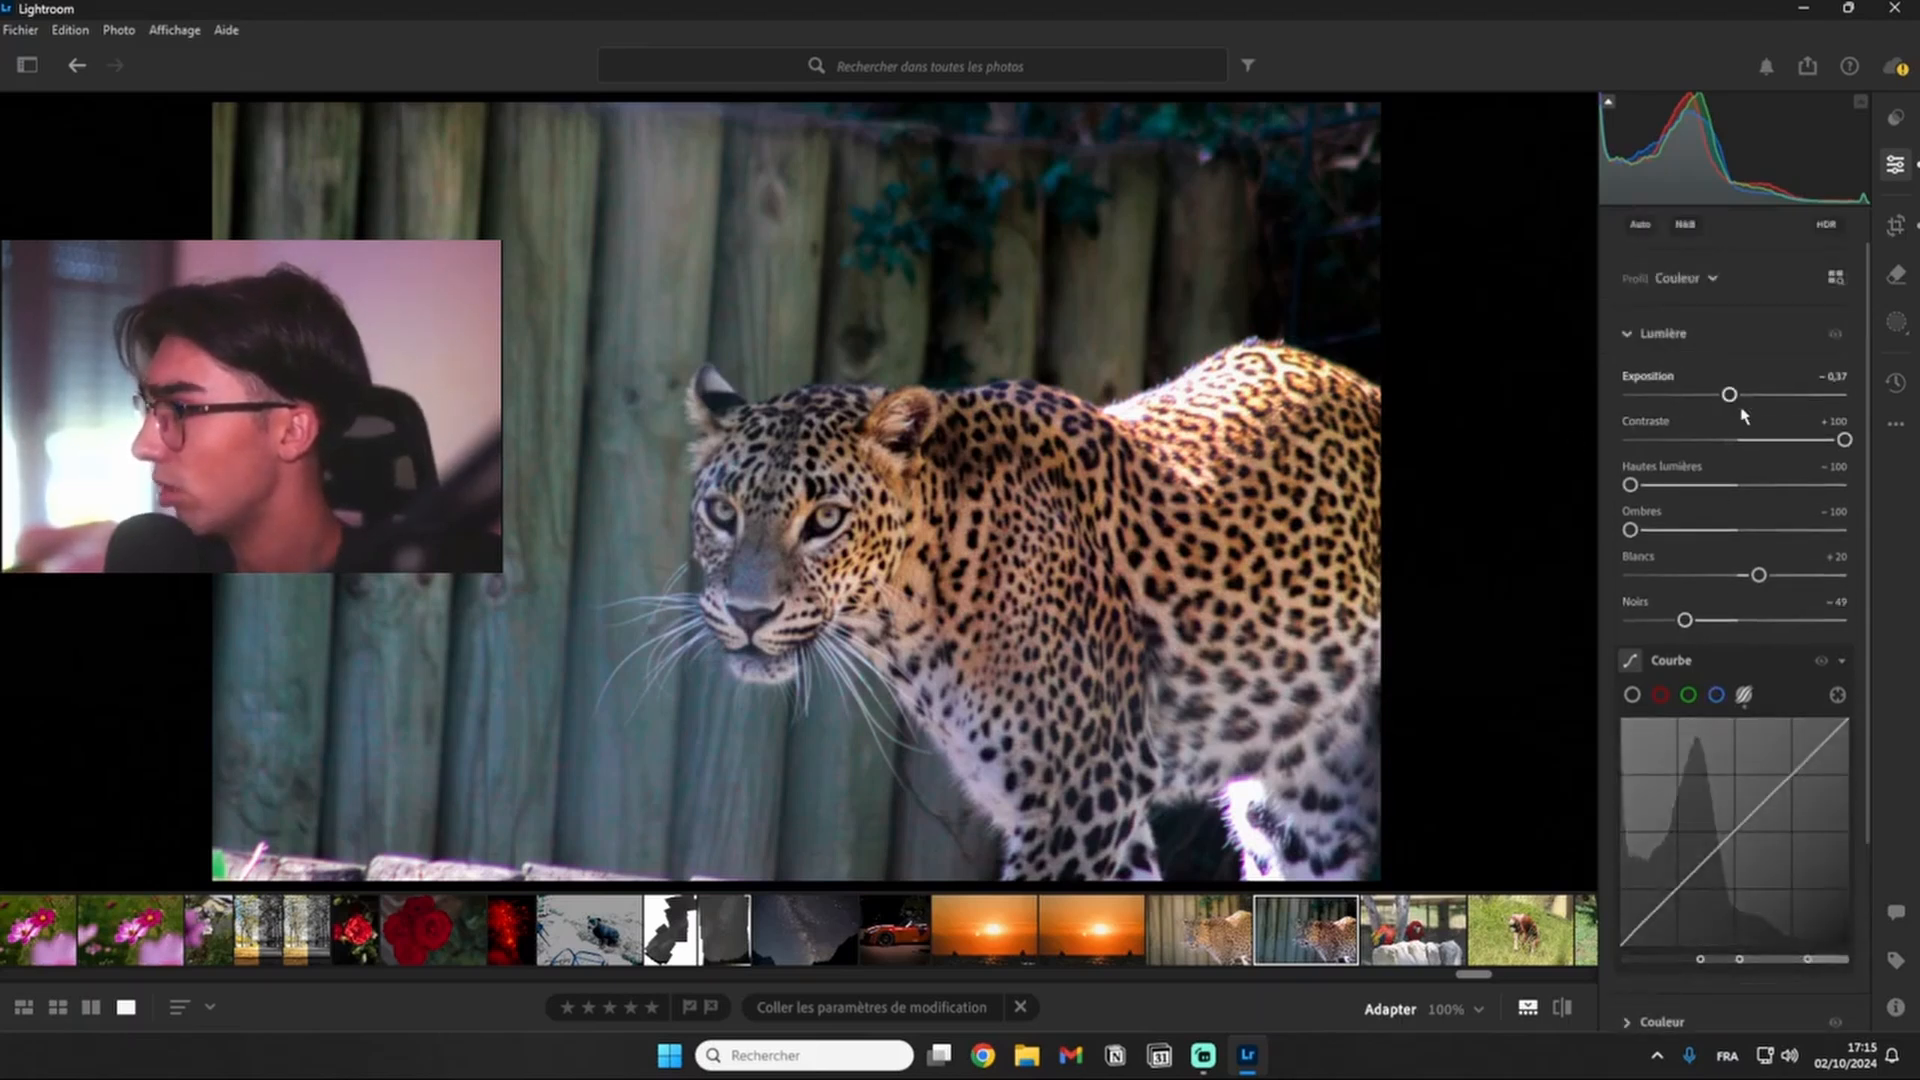
left_click_drag(1630, 486, 1684, 538)
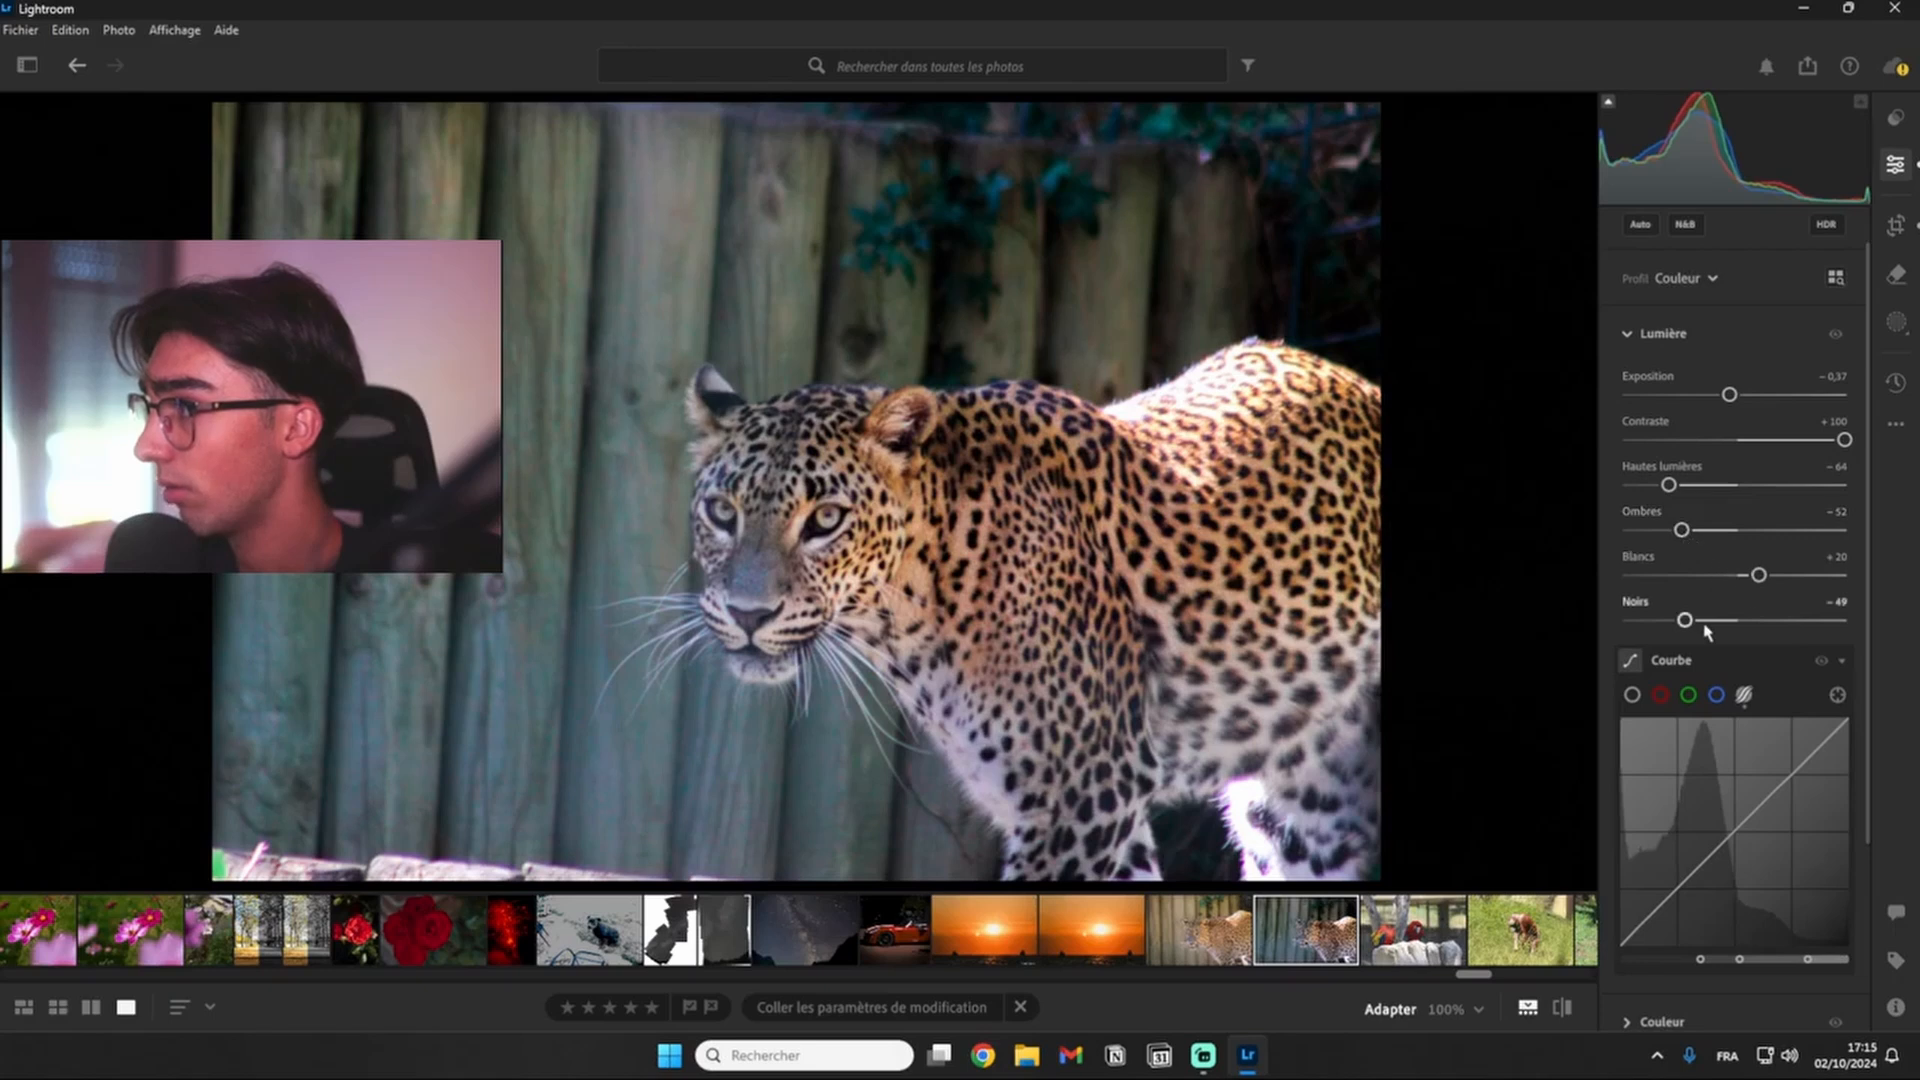
left_click_drag(1686, 624, 1671, 621)
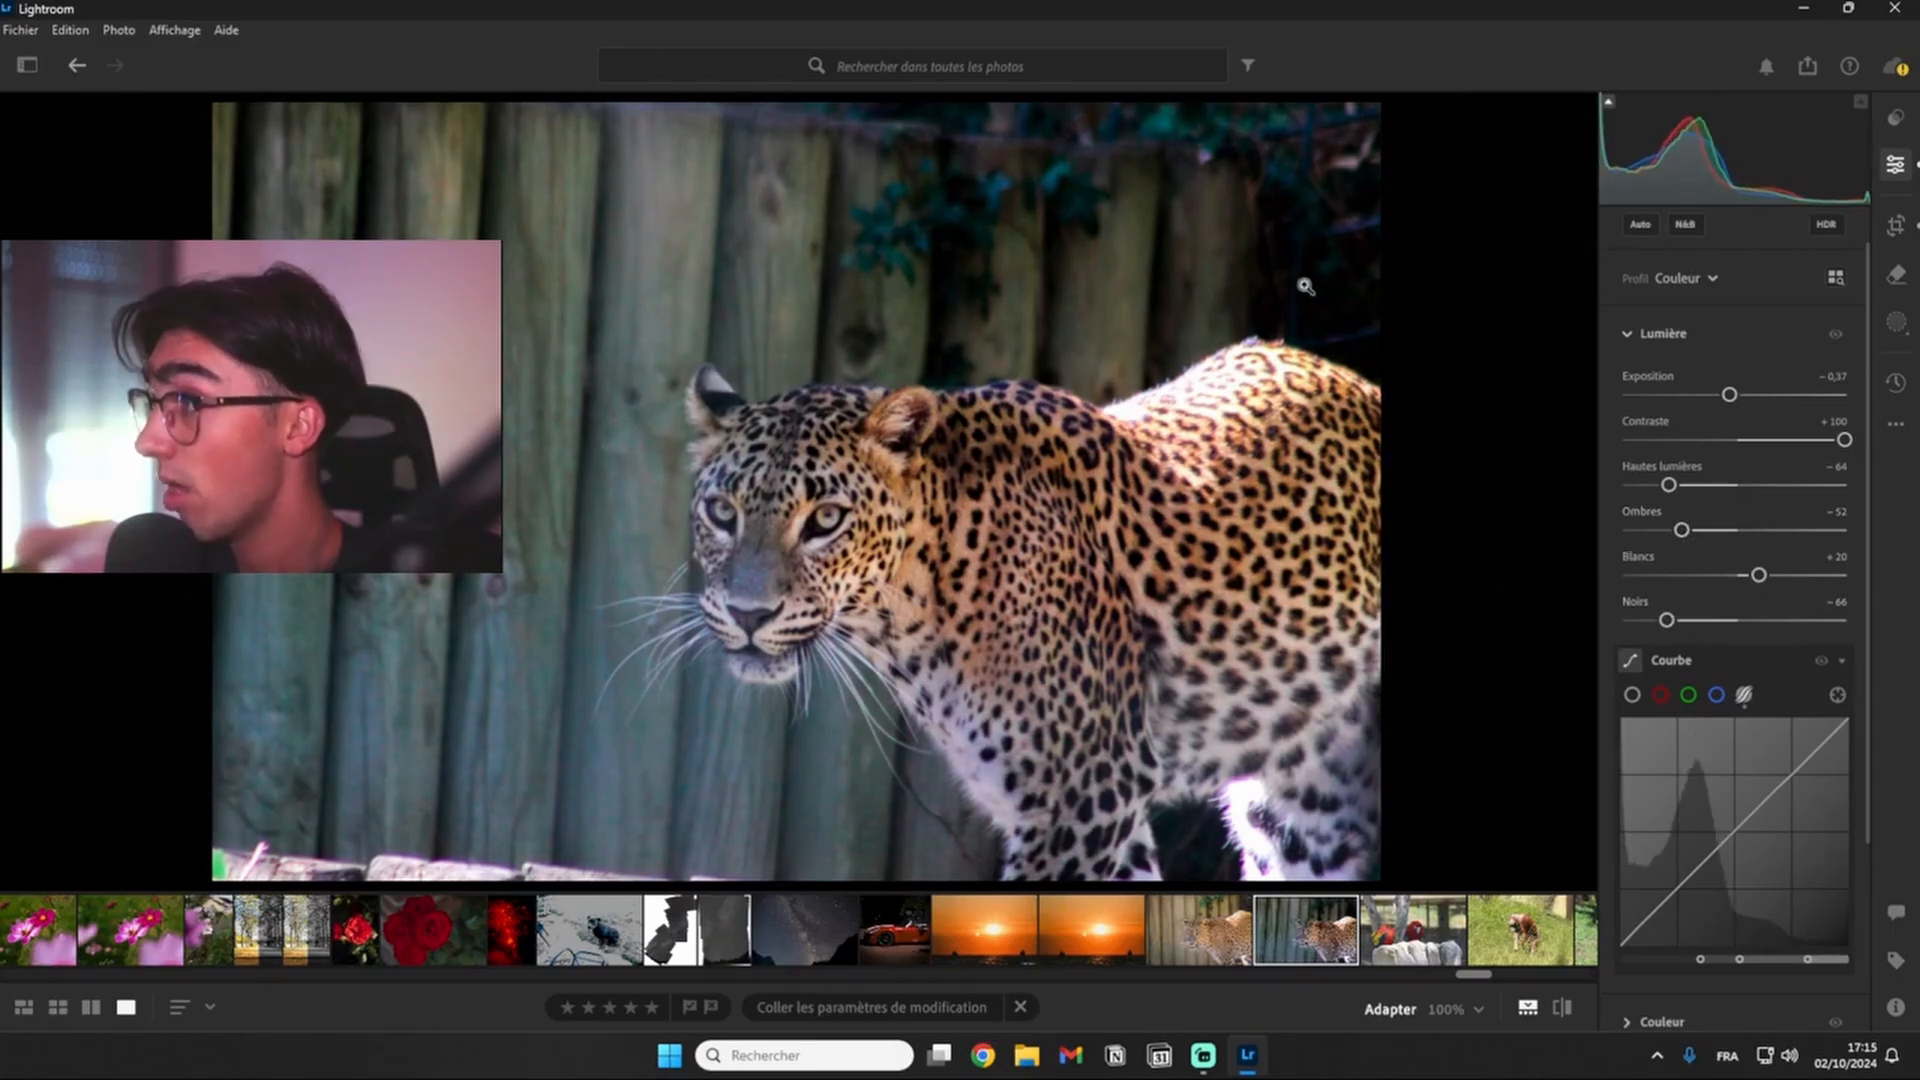
- Check the leopard photo for crushed blacks with the shadow clipping overlay
left_click(1609, 101)
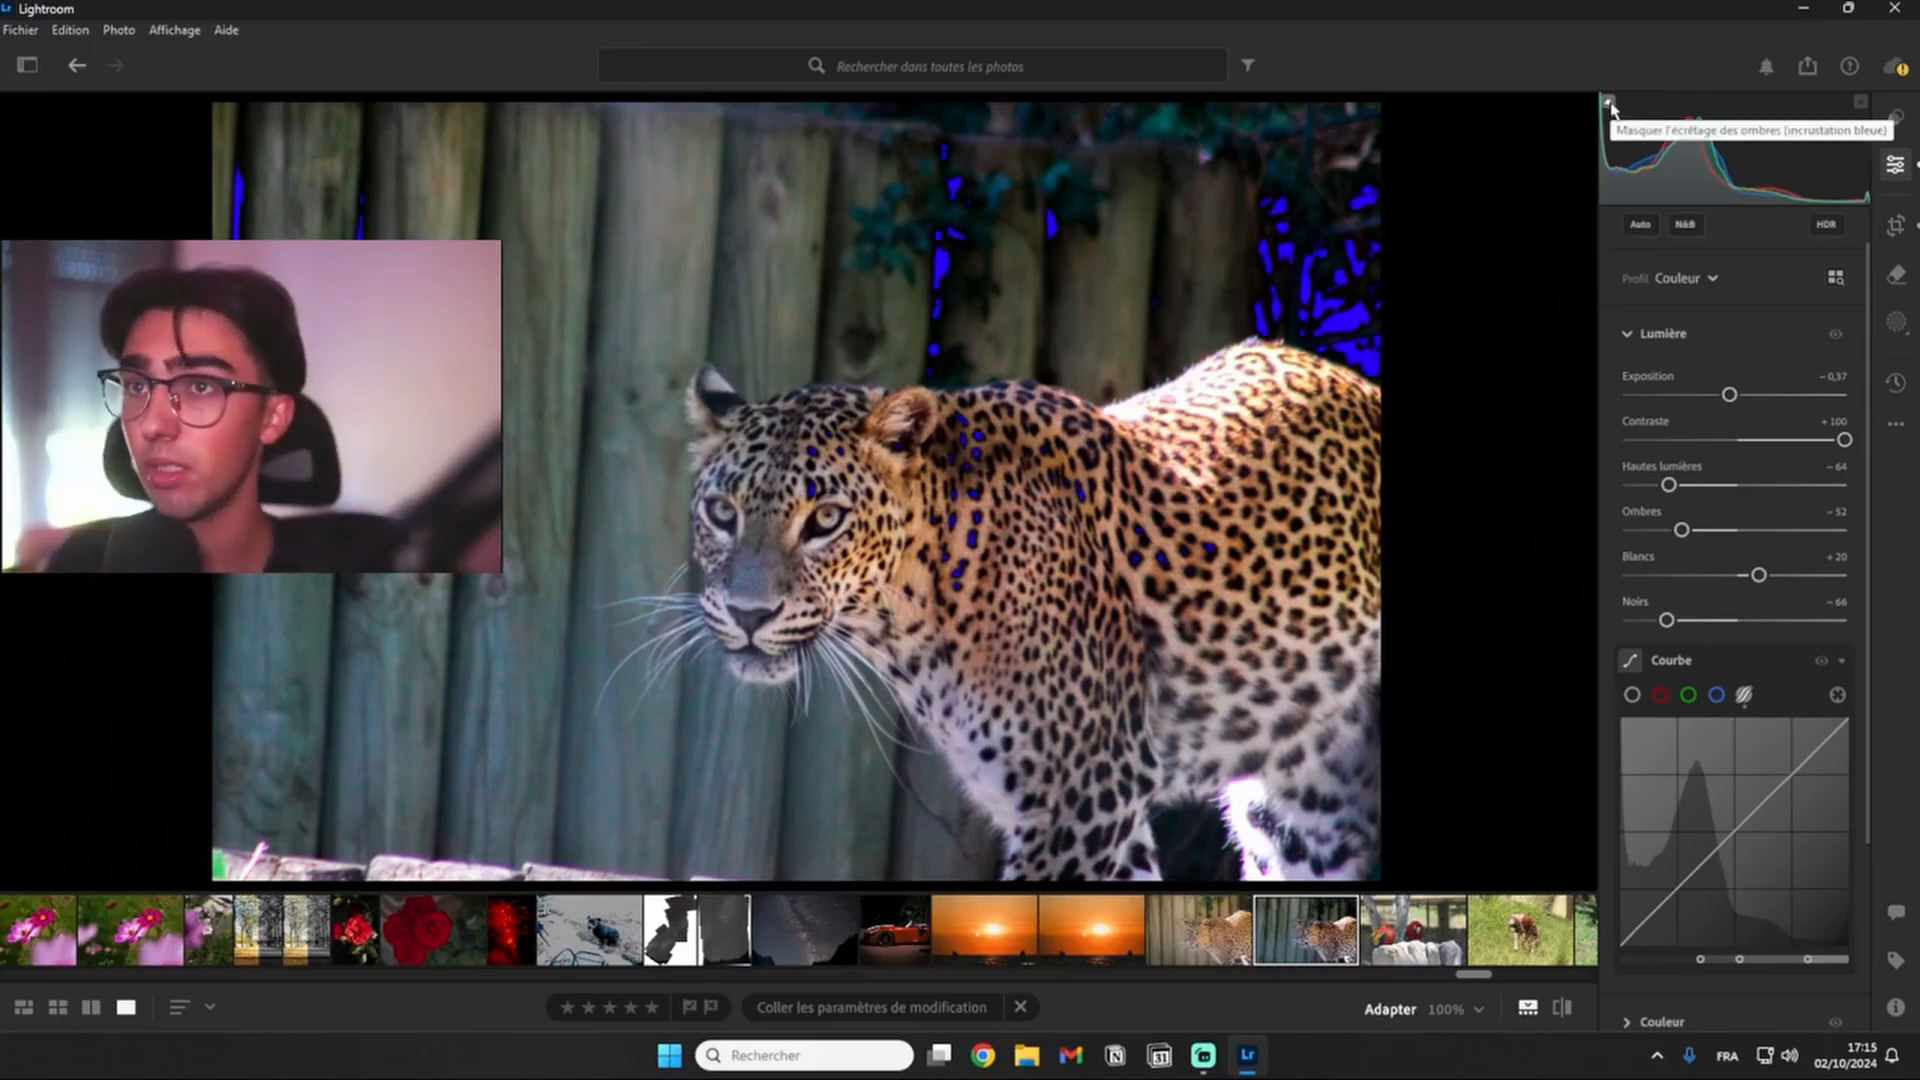
left_click(1611, 108)
left_click(1609, 102)
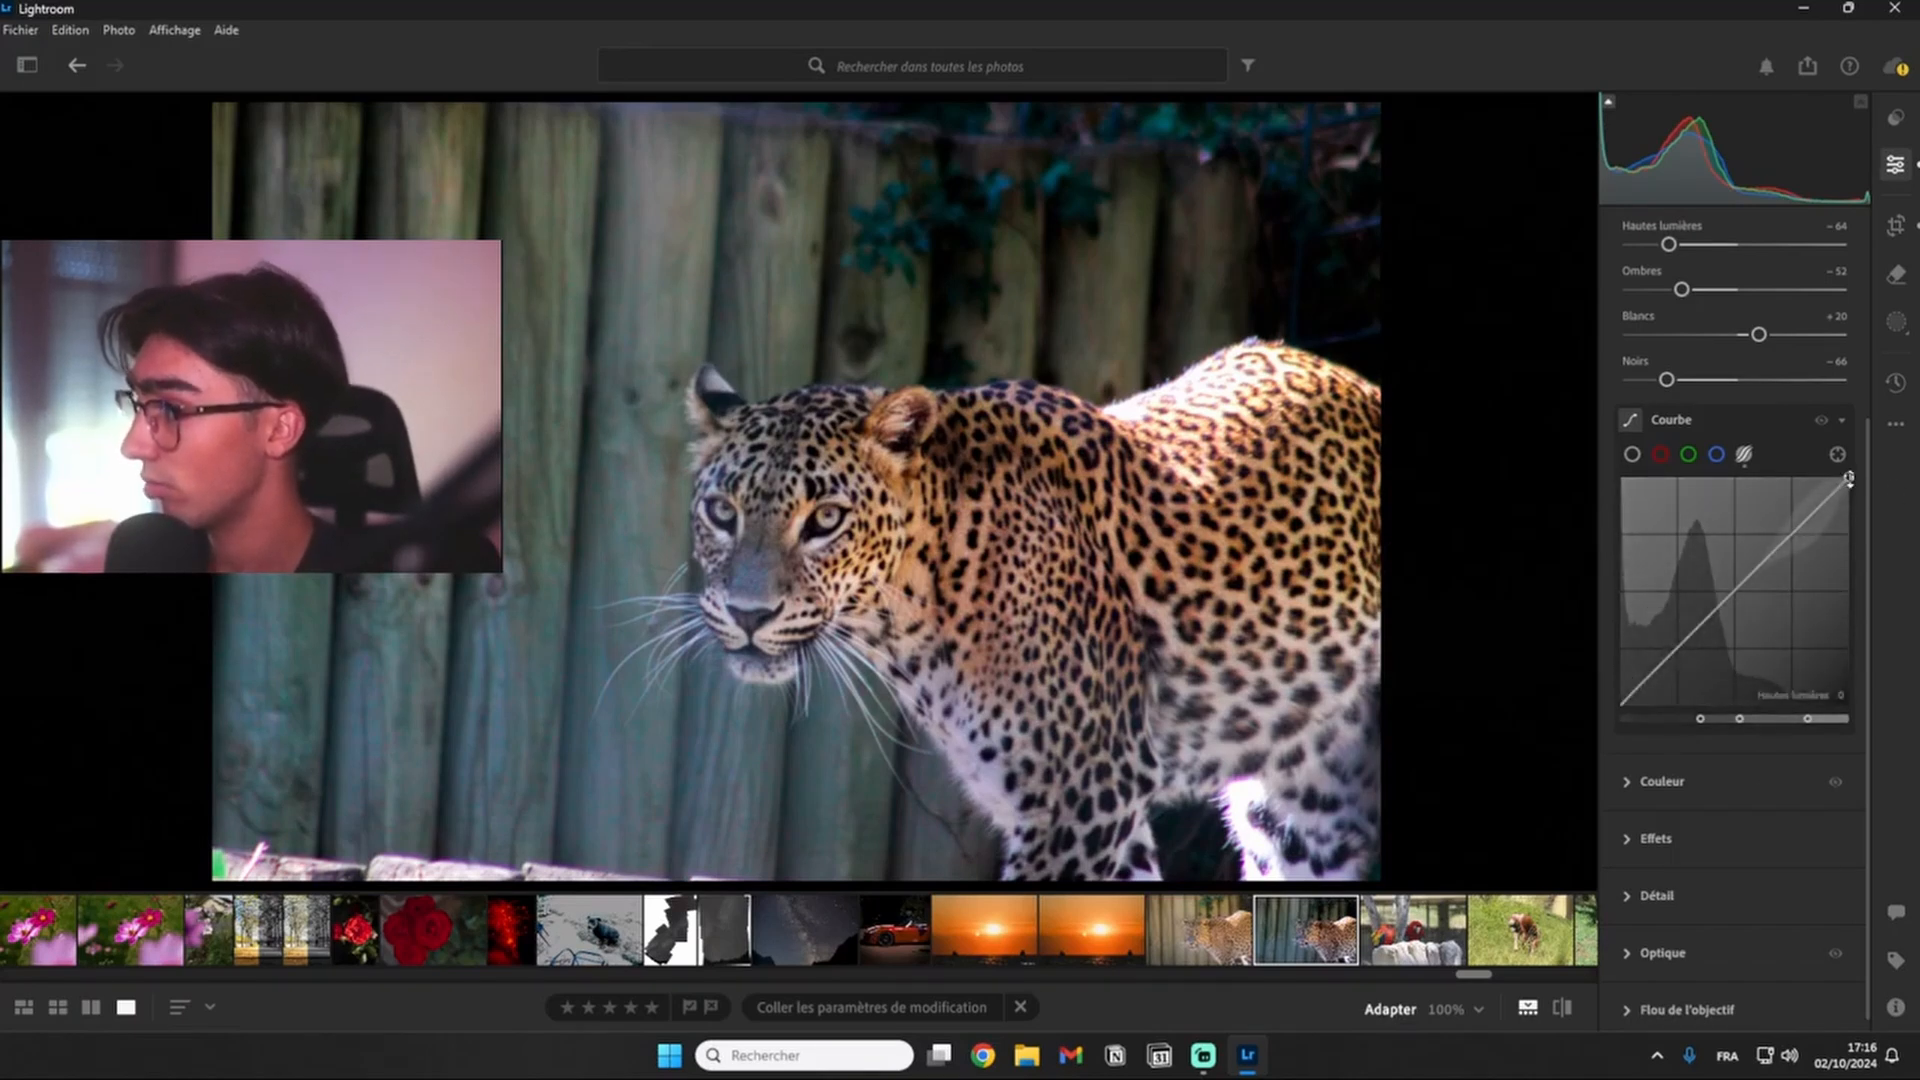
- Switch the Courbe to the main point curve and add a control point on its diagonal at about 39
left_click(1632, 455)
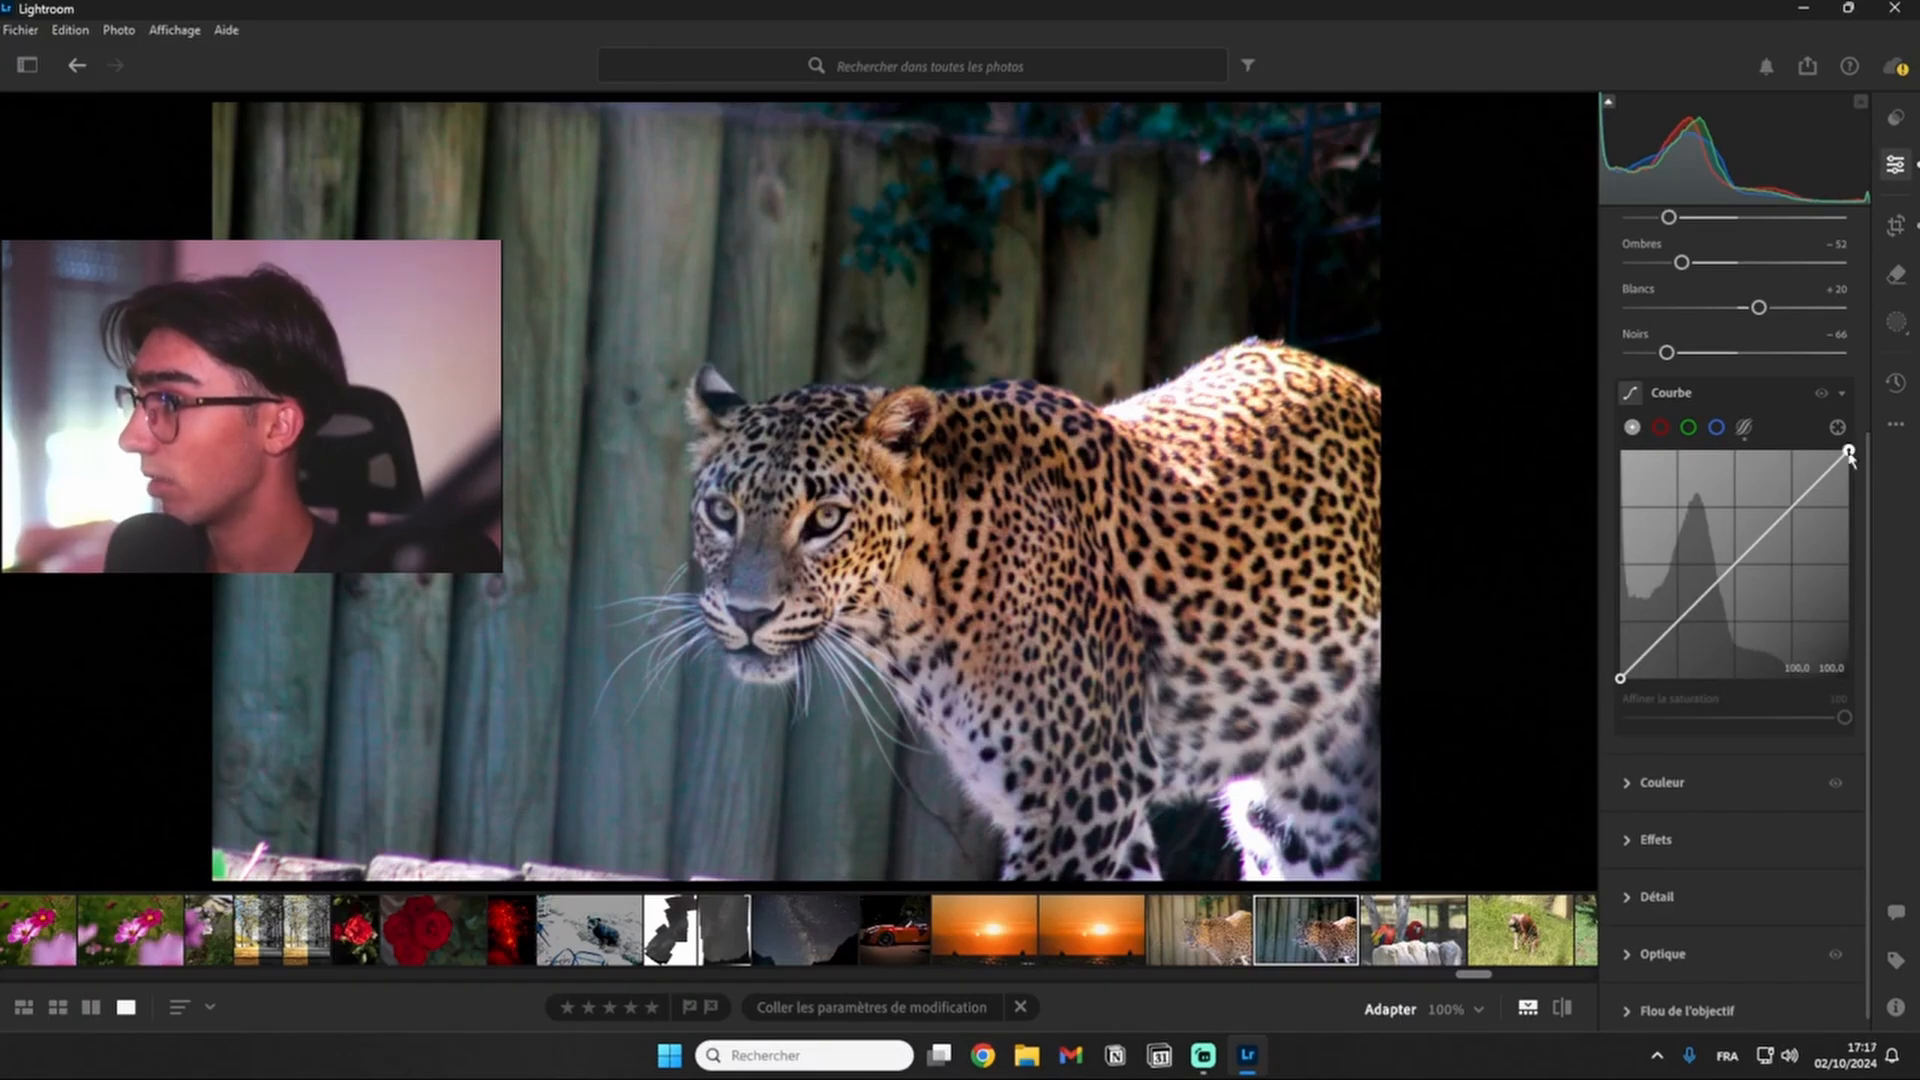
mouse_move(1848, 453)
left_mouse_down()
mouse_move(1872, 717)
mouse_move(1852, 451)
mouse_move(1864, 505)
mouse_move(1860, 440)
mouse_move(1870, 477)
mouse_move(1884, 449)
left_mouse_up()
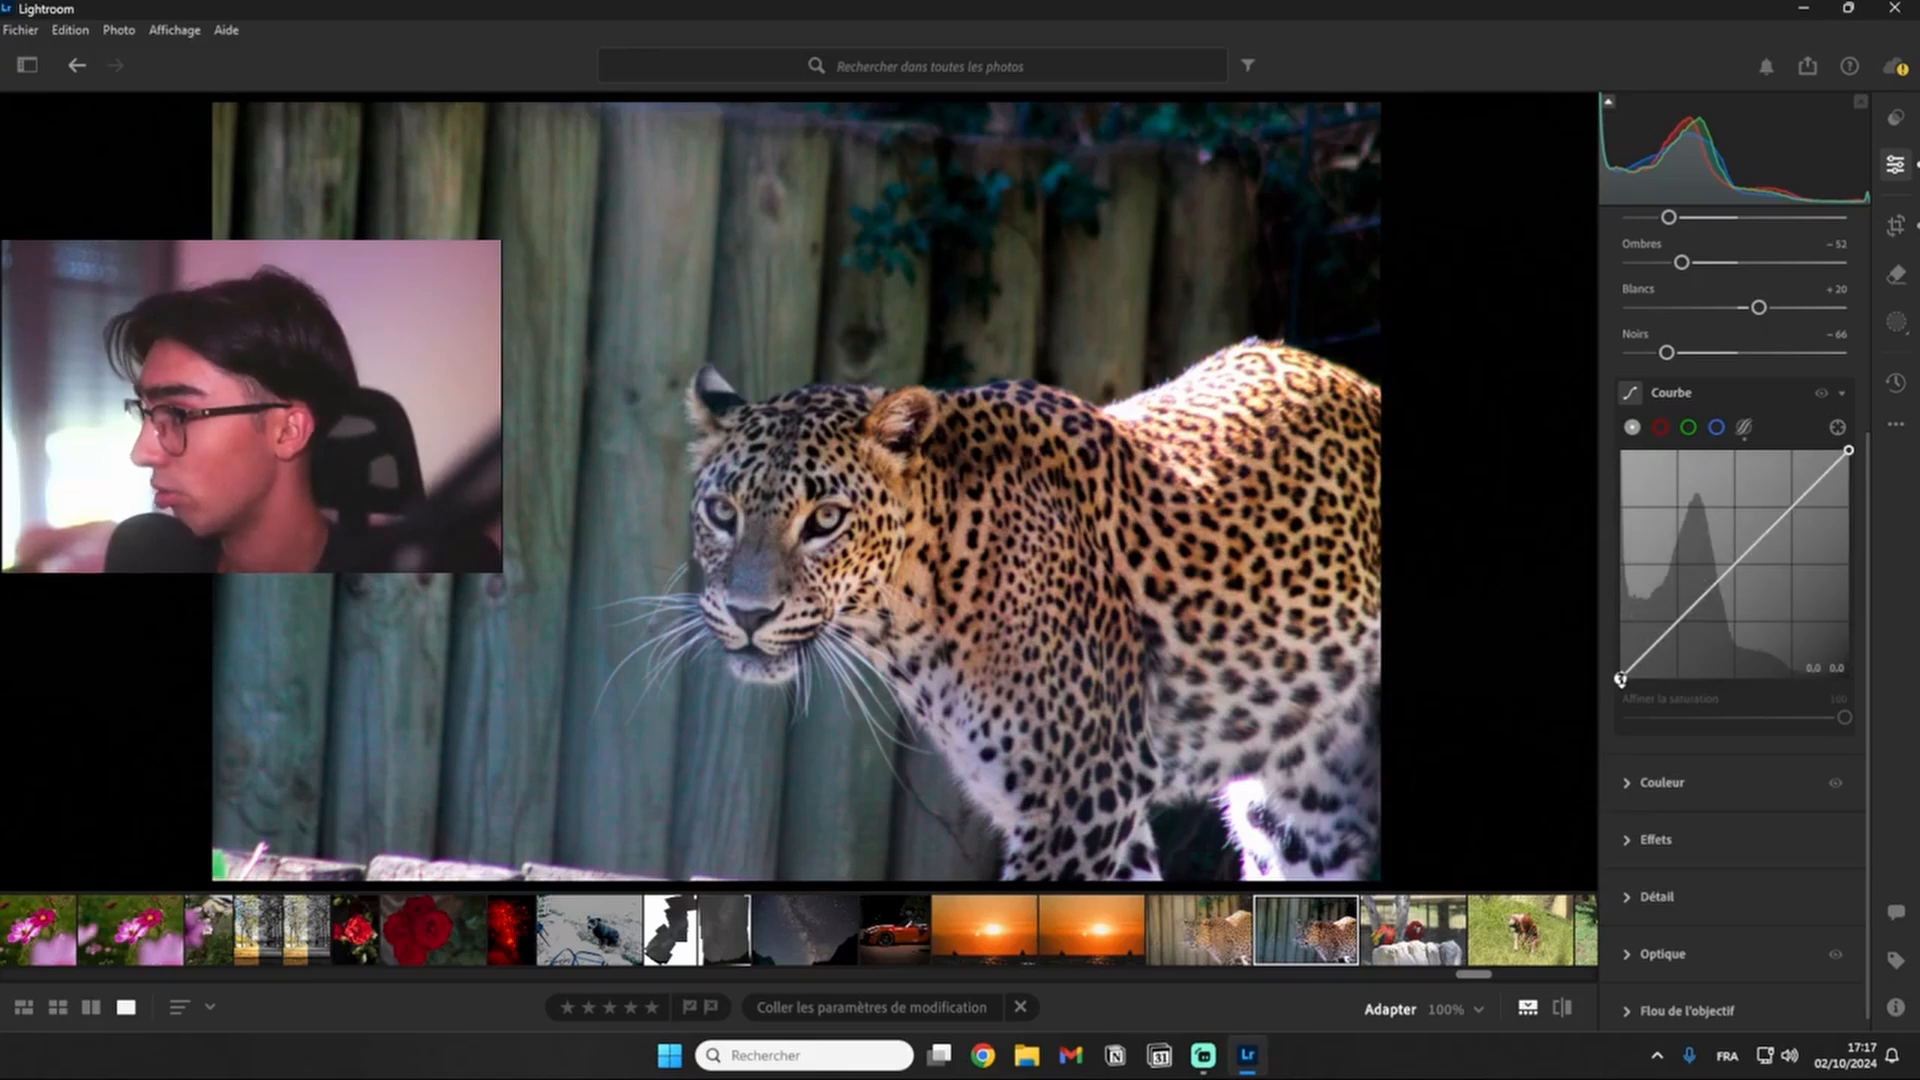
mouse_move(1621, 672)
left_mouse_down()
mouse_move(1635, 460)
mouse_move(1657, 428)
mouse_move(1578, 428)
mouse_move(1620, 682)
left_mouse_up()
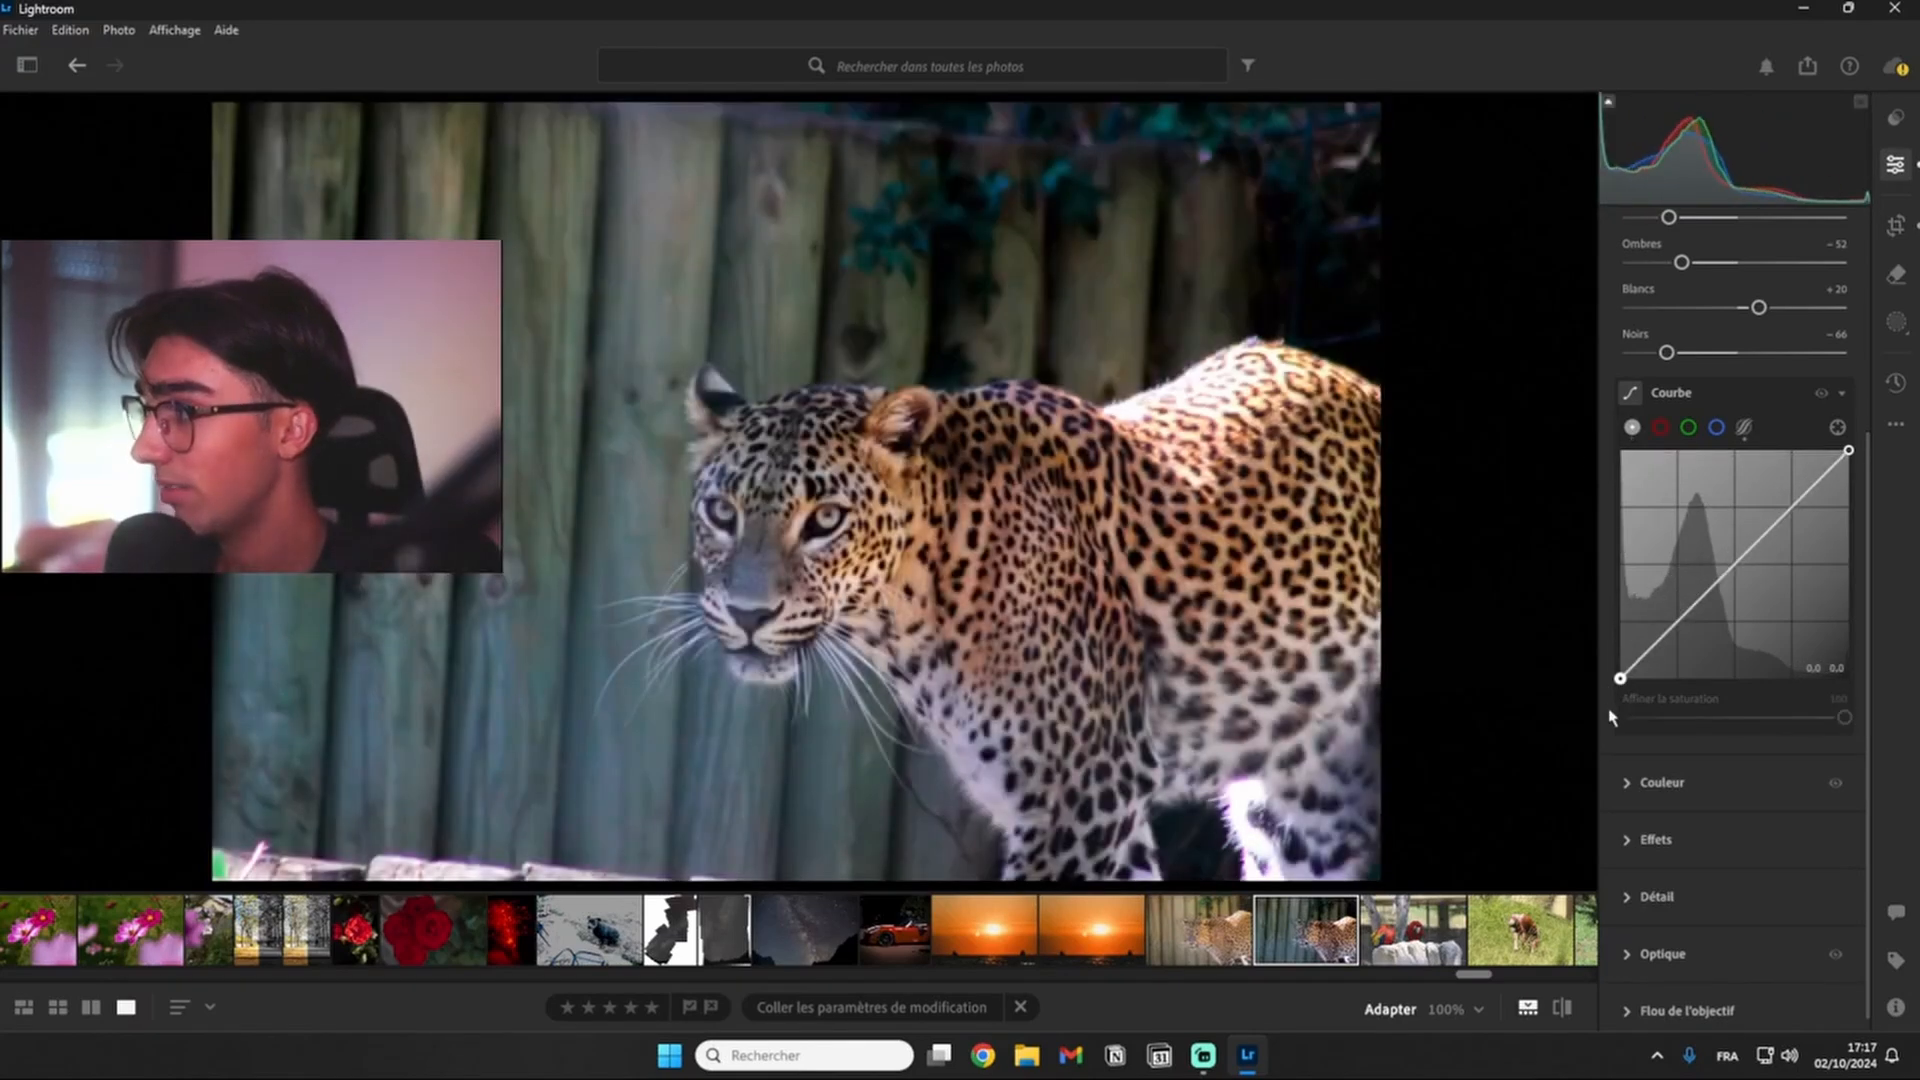
left_click(1708, 589)
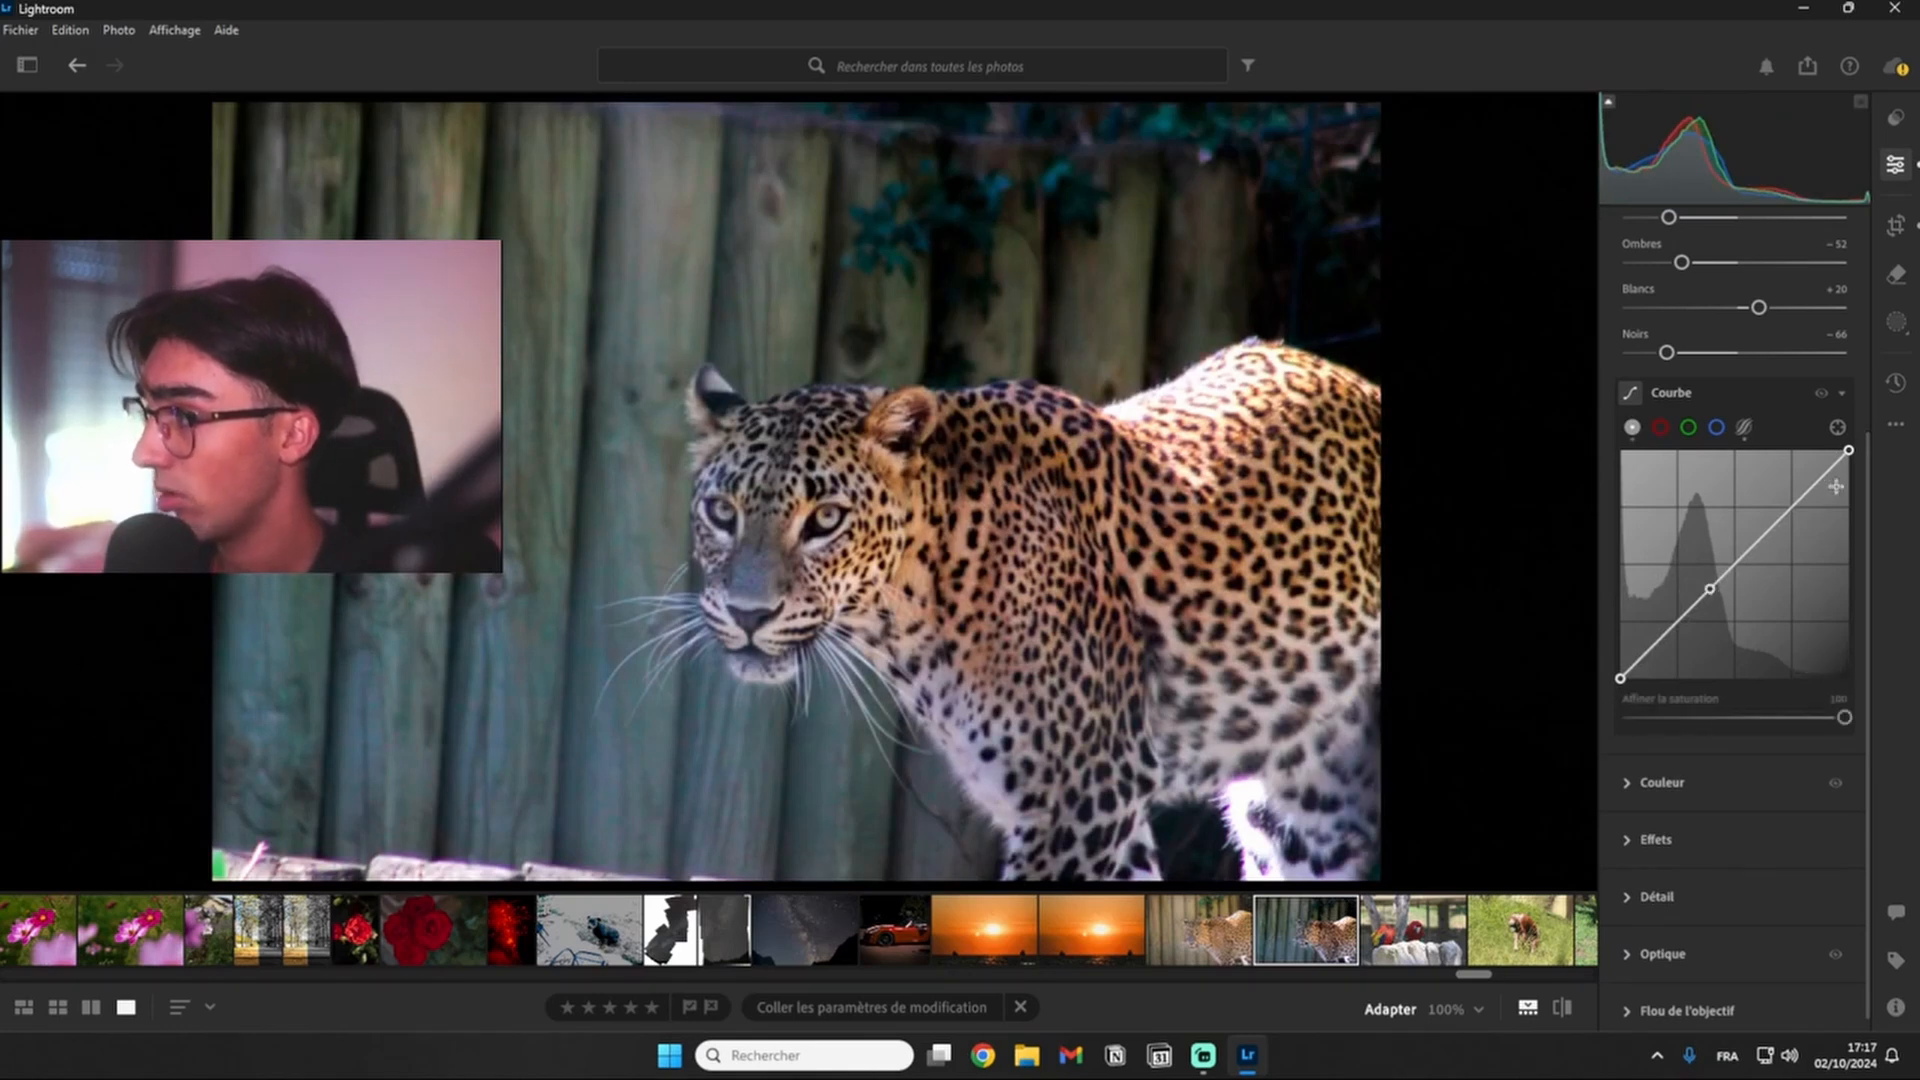
left_click(1763, 536)
left_click(1786, 516)
left_click(1813, 492)
left_click(1695, 586)
left_click(1685, 623)
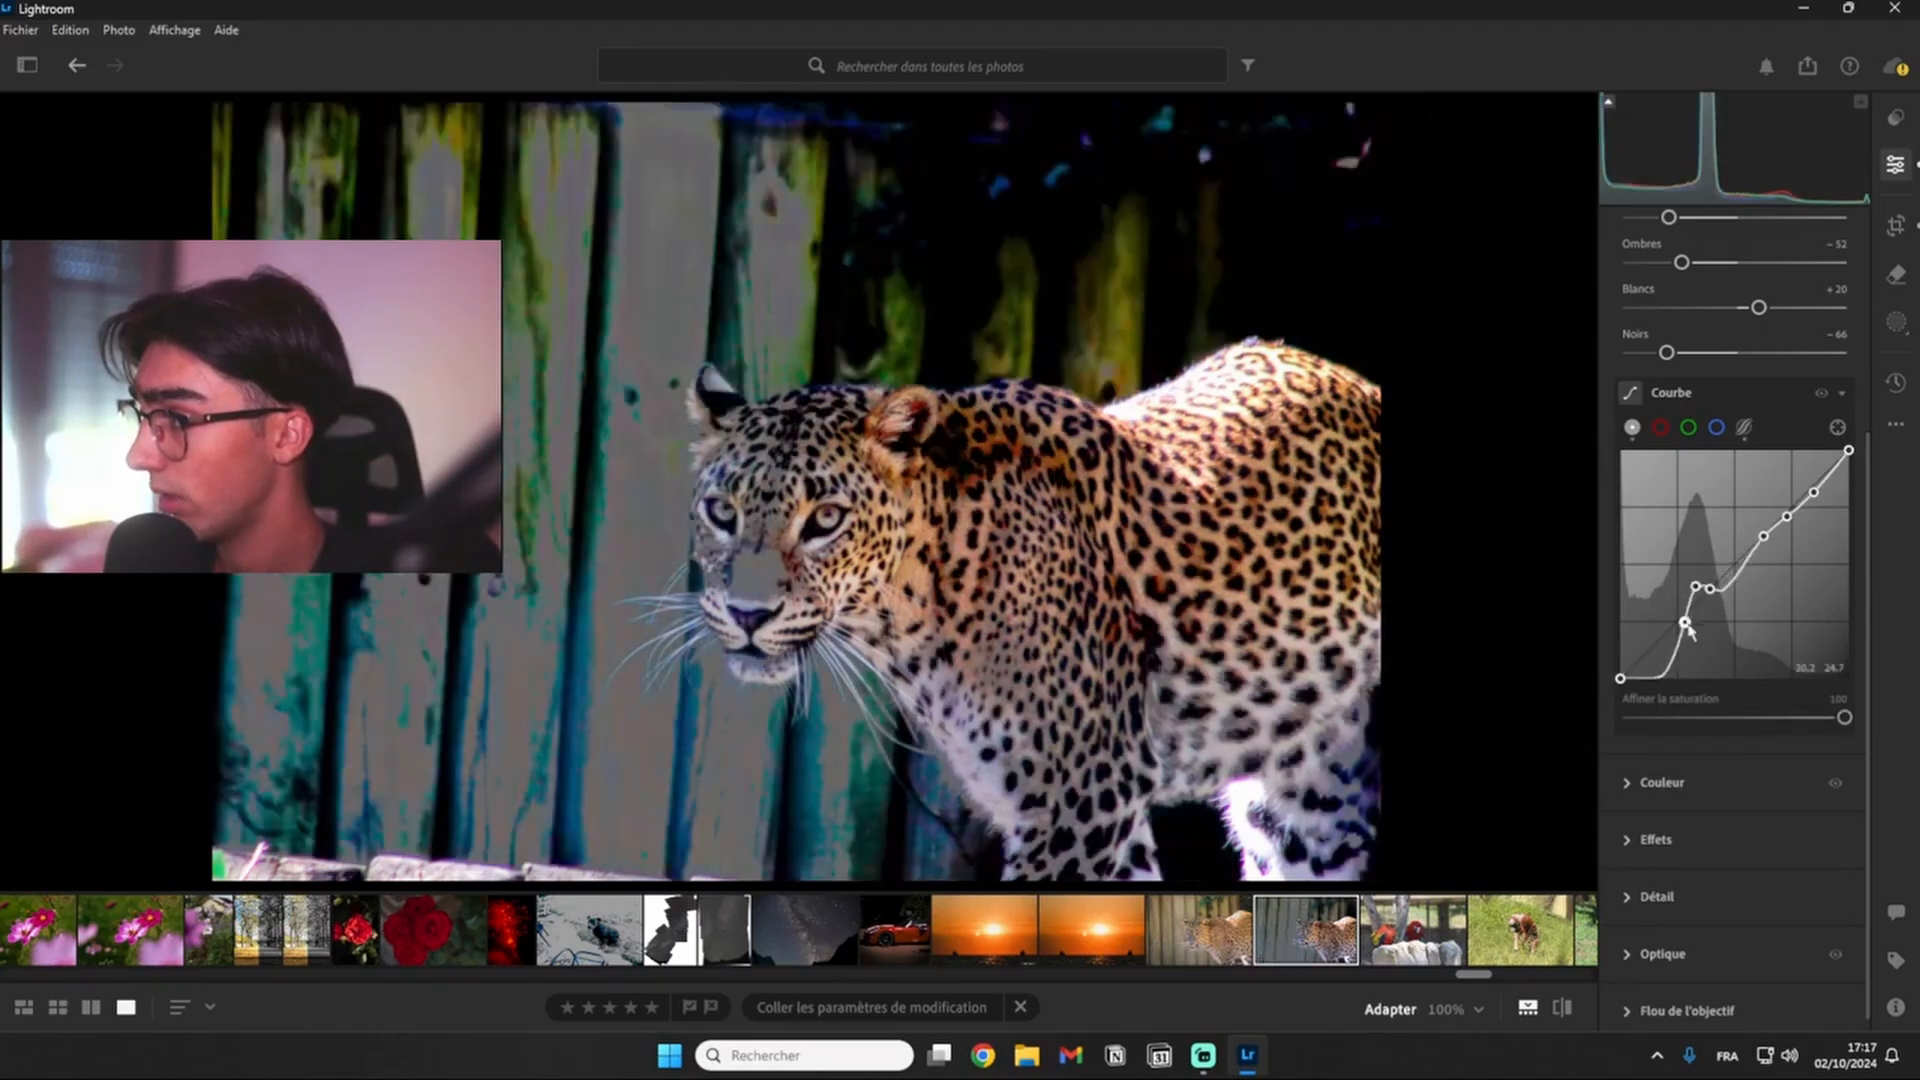
left_click(1639, 635)
left_click(1738, 570)
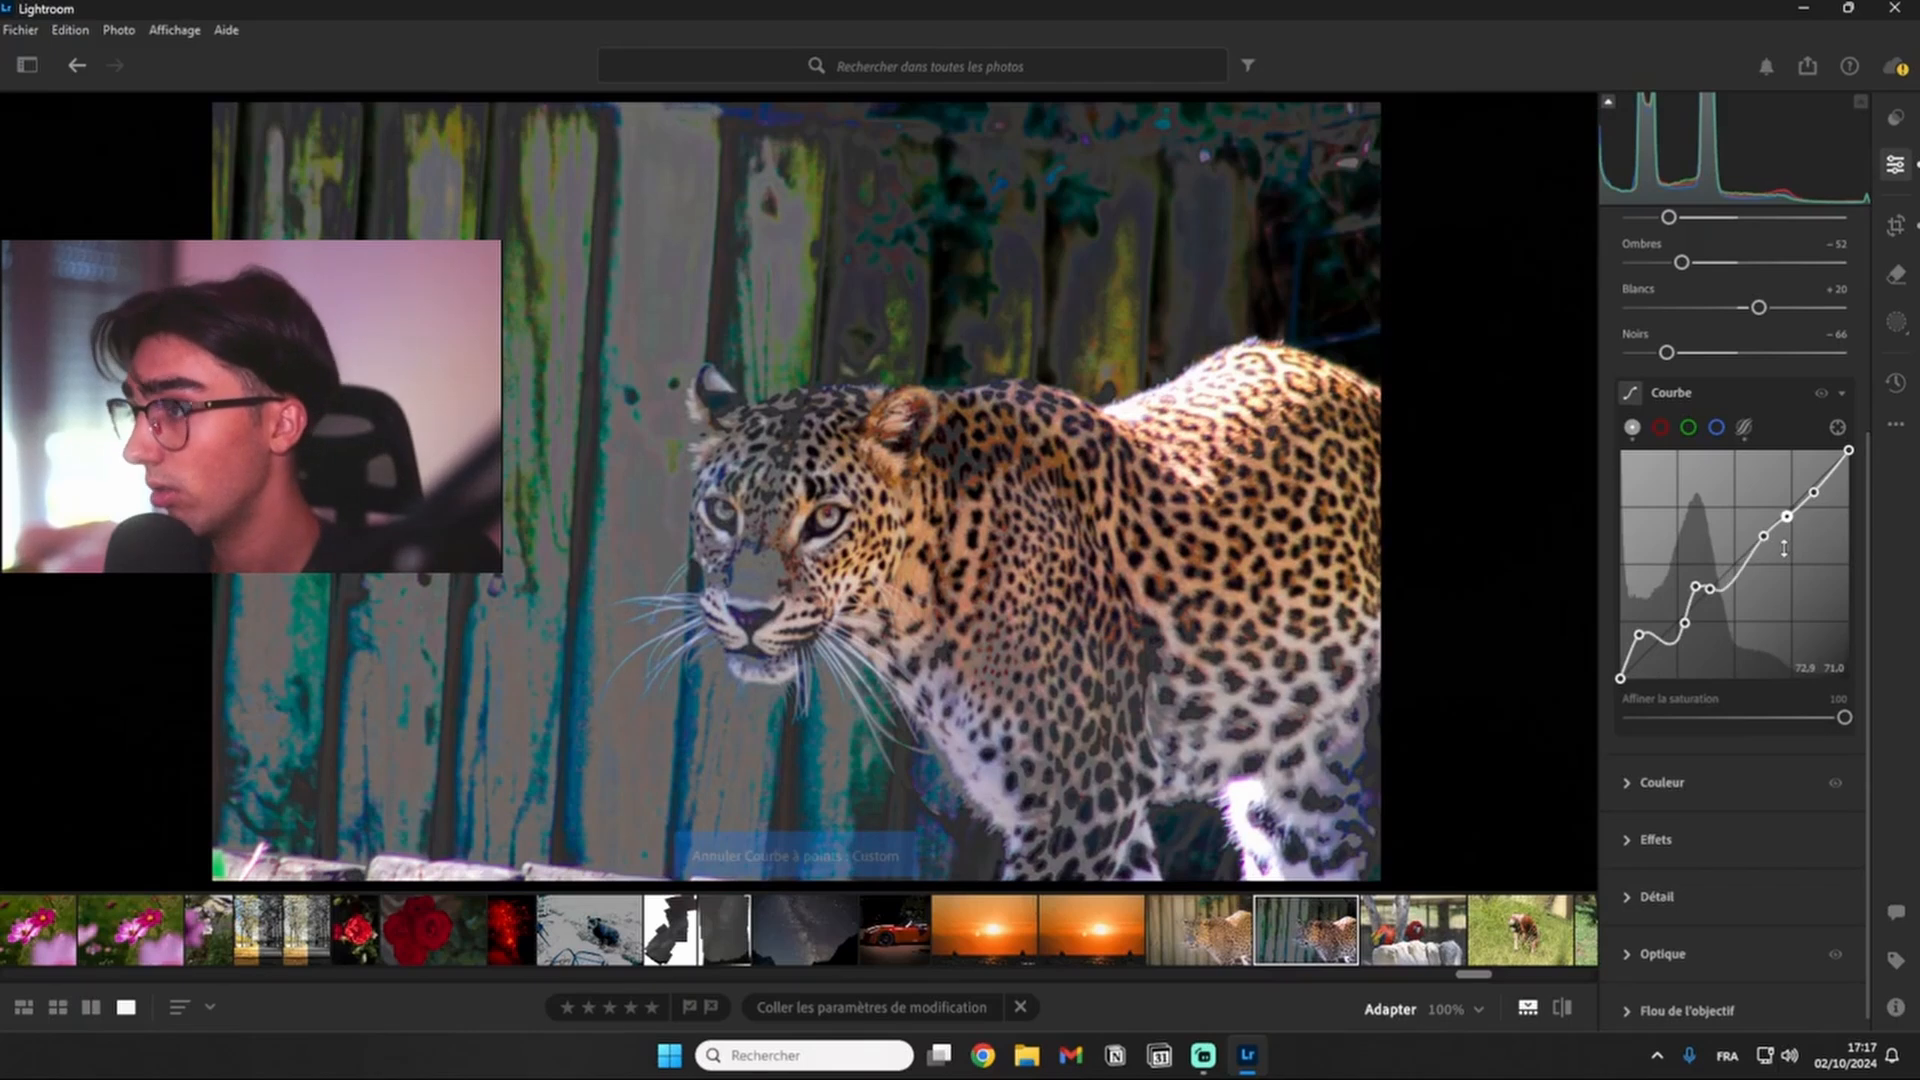
key("ctrl+z")
key("ctrl+z")
key("ctrl+z")
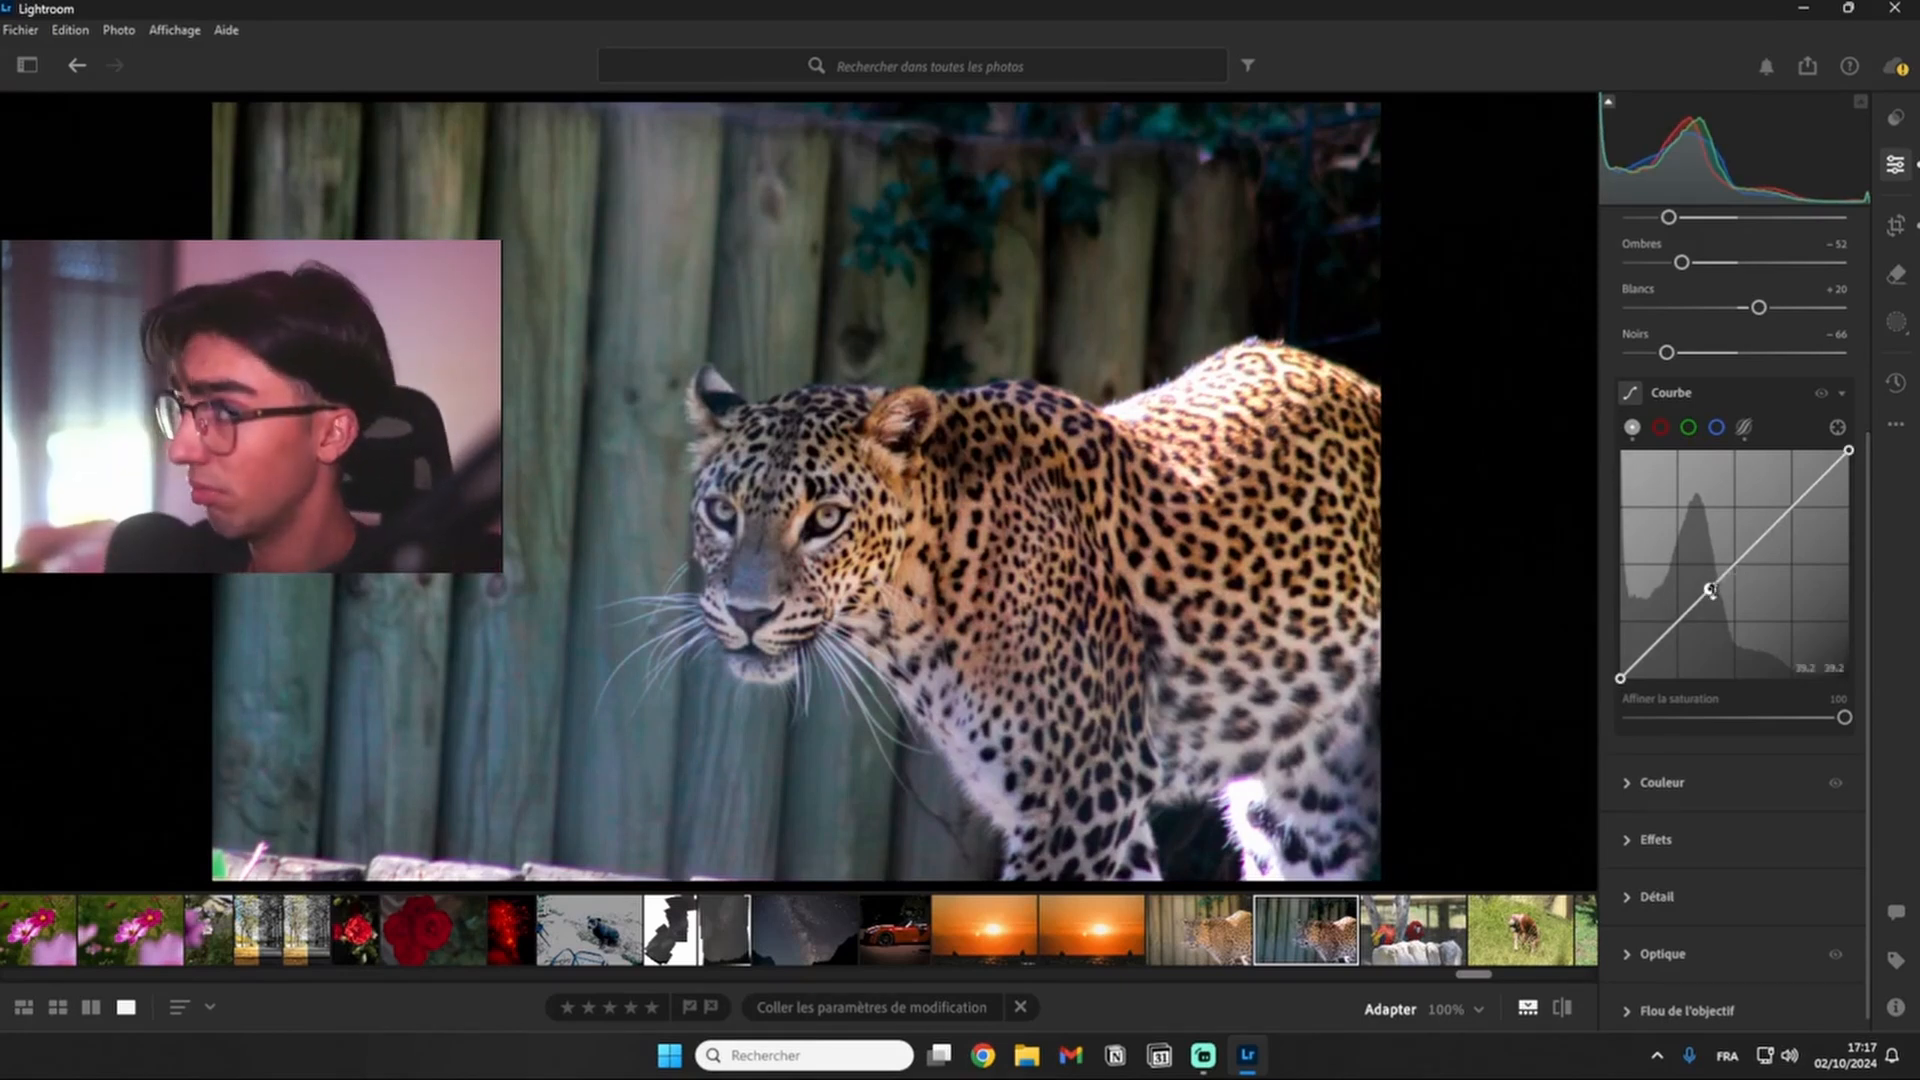
- Shape the point curve into a gentle S, with the shadow point slightly below the diagonal and an added highlight point slightly above it
mouse_move(1710, 590)
left_mouse_down()
mouse_move(1699, 575)
mouse_move(1696, 594)
left_mouse_up()
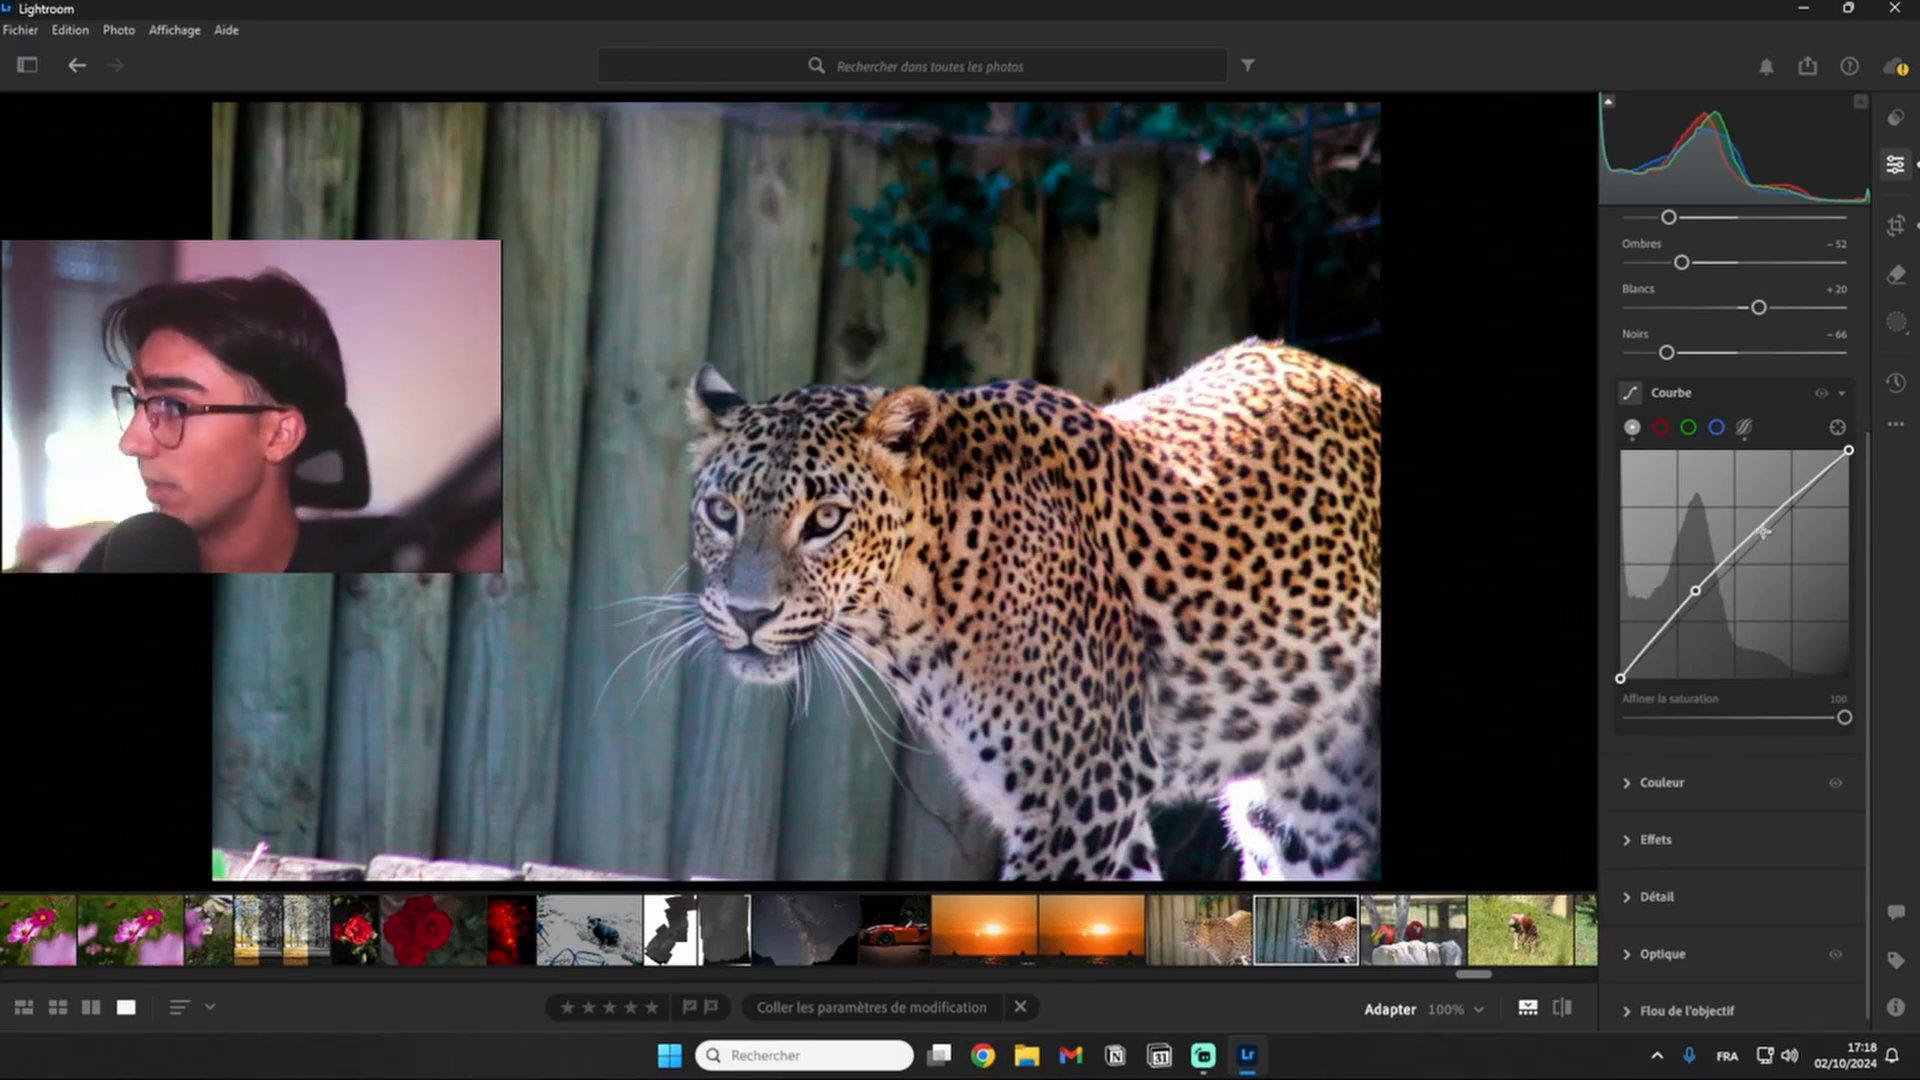
left_click(1697, 592)
left_click_drag(1696, 598, 1694, 604)
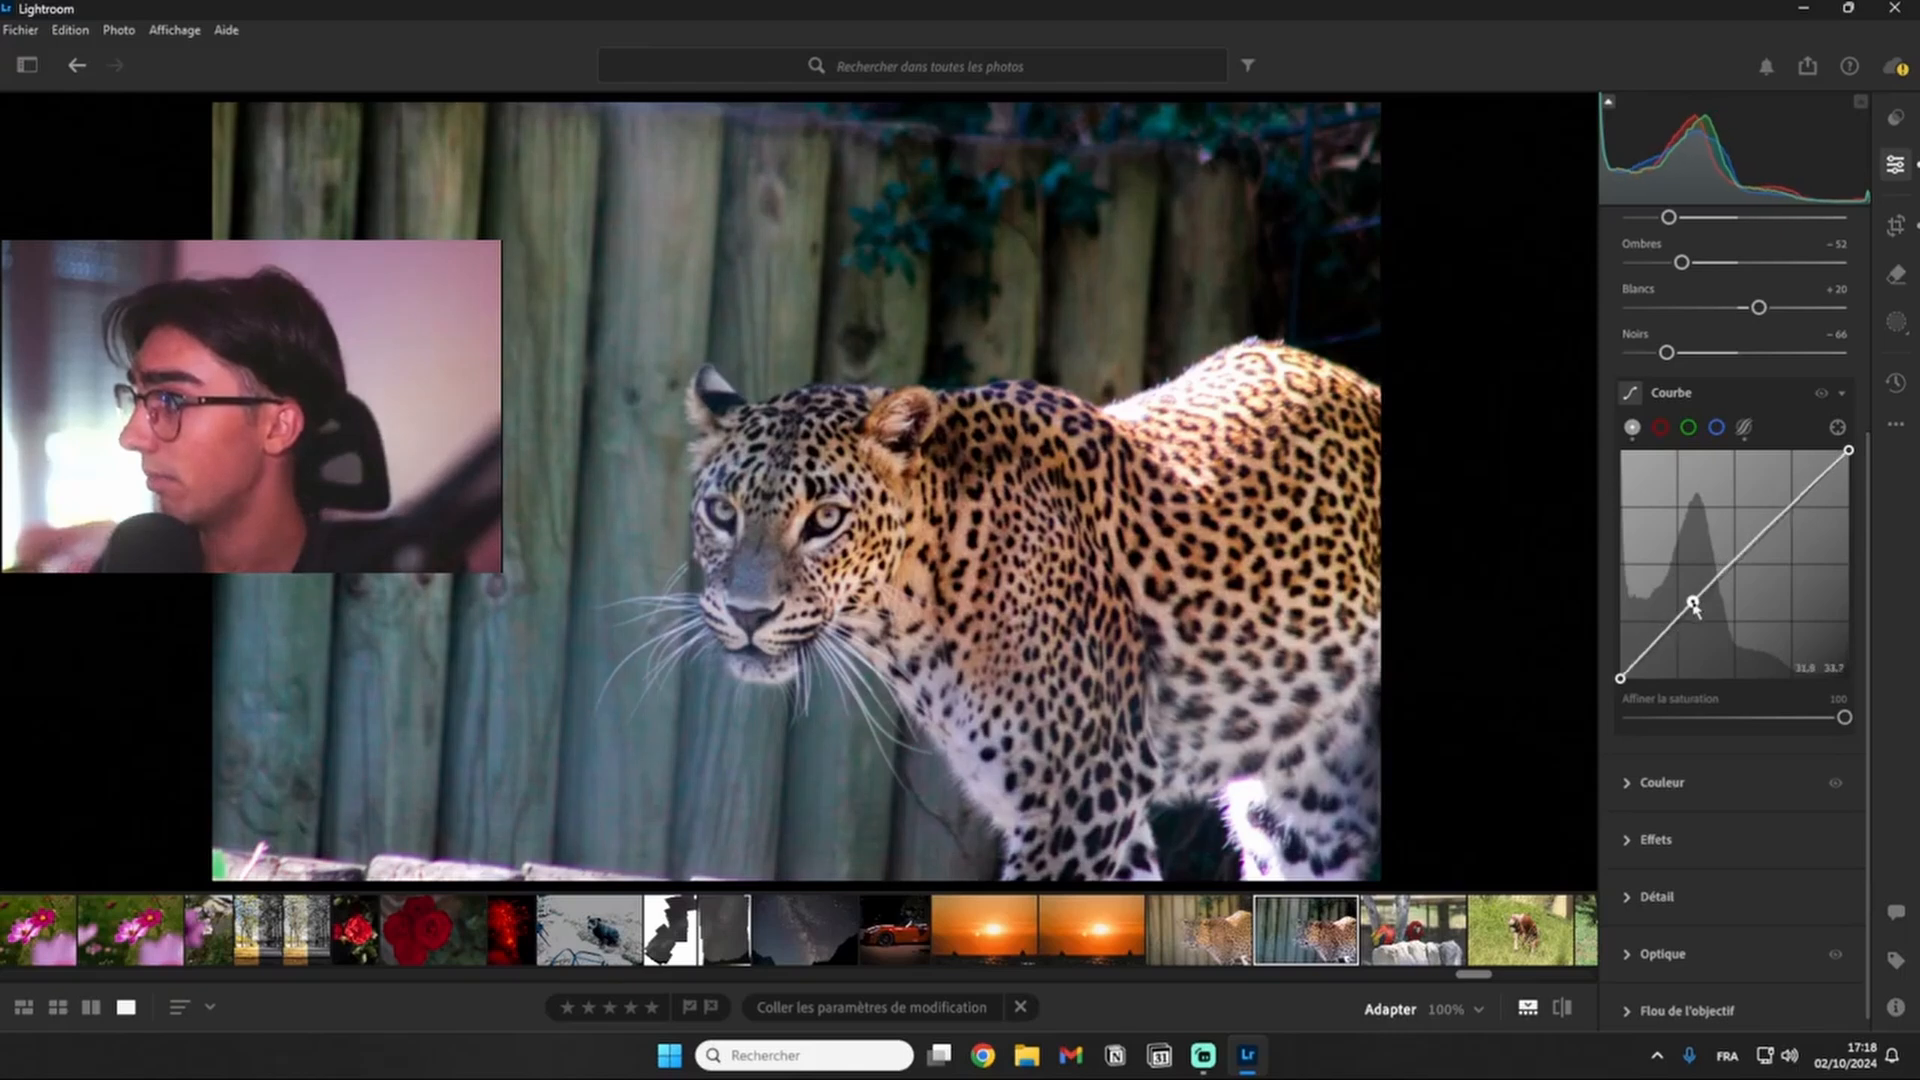
left_click(1777, 522)
left_click_drag(1778, 523, 1774, 513)
left_click_drag(1695, 605, 1689, 595)
left_click_drag(1774, 512, 1780, 530)
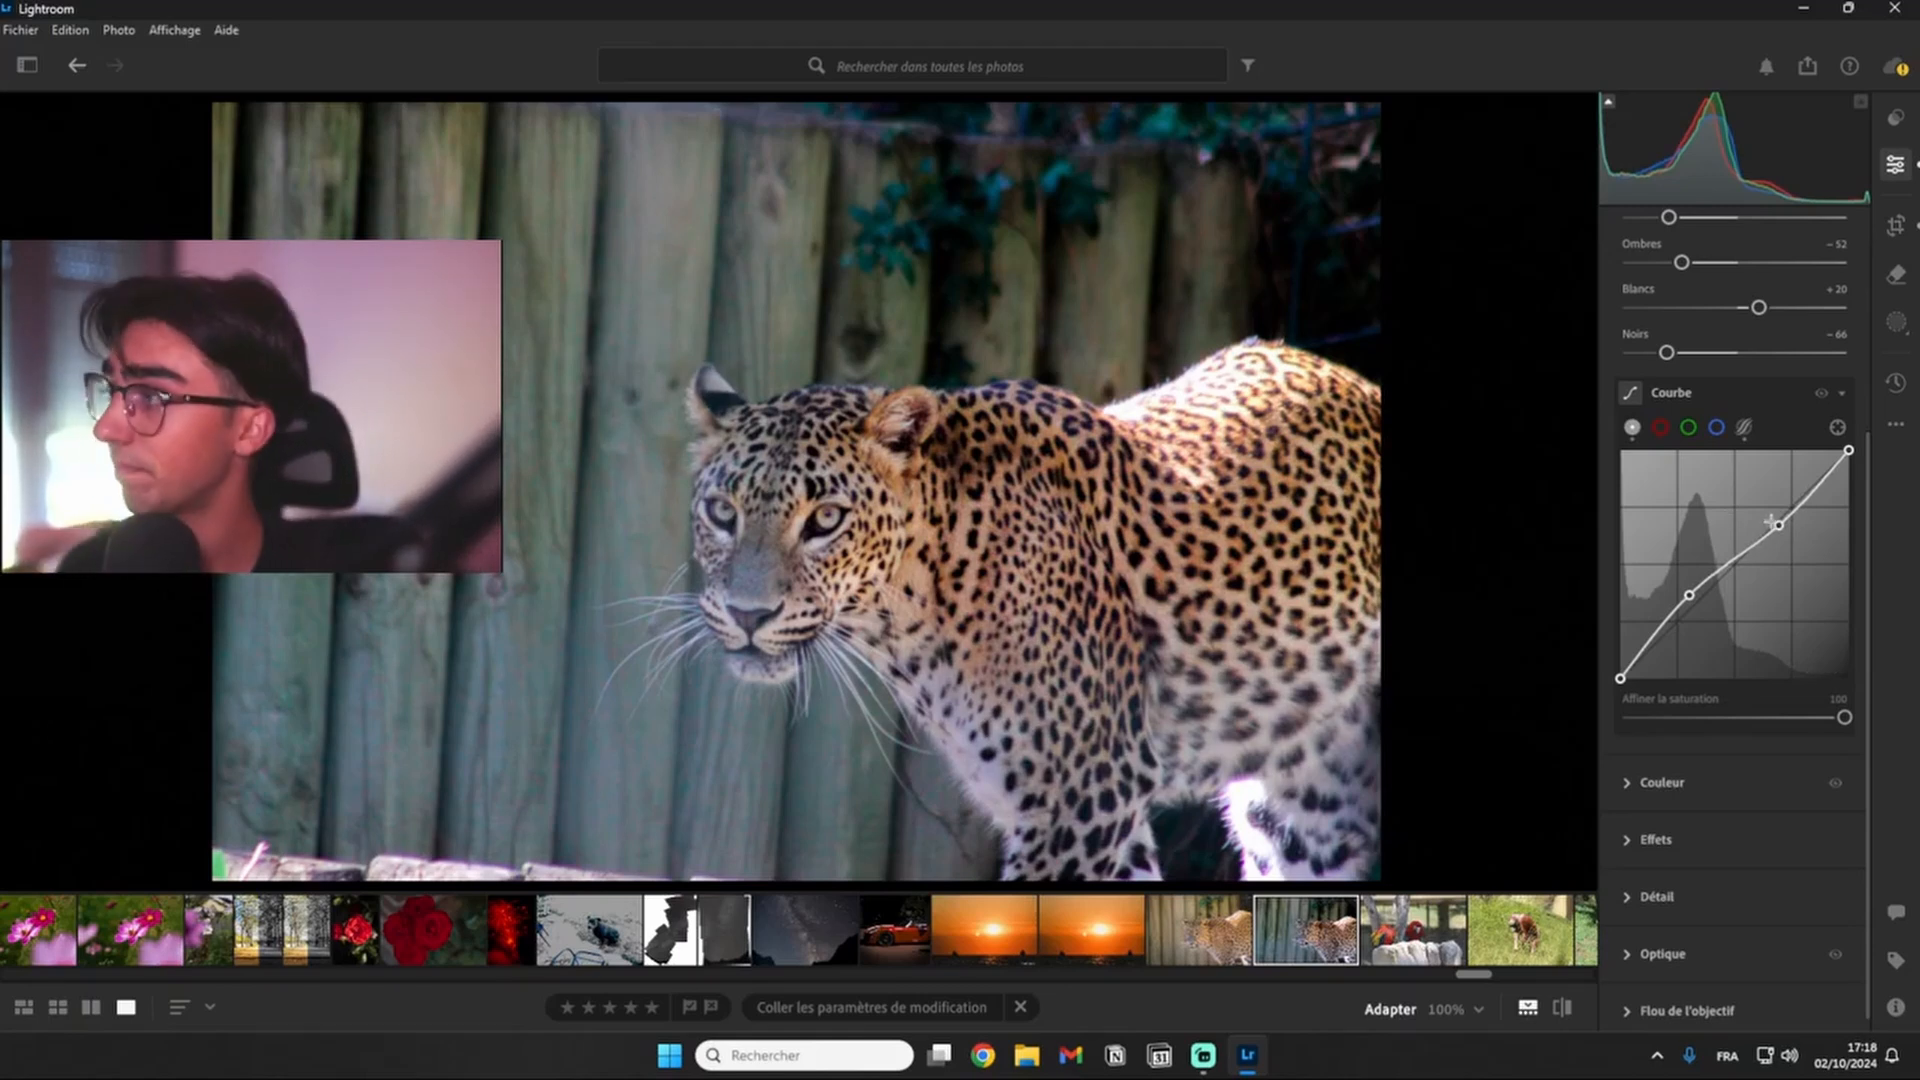
left_click_drag(1690, 598, 1689, 603)
left_click_drag(1779, 526, 1779, 514)
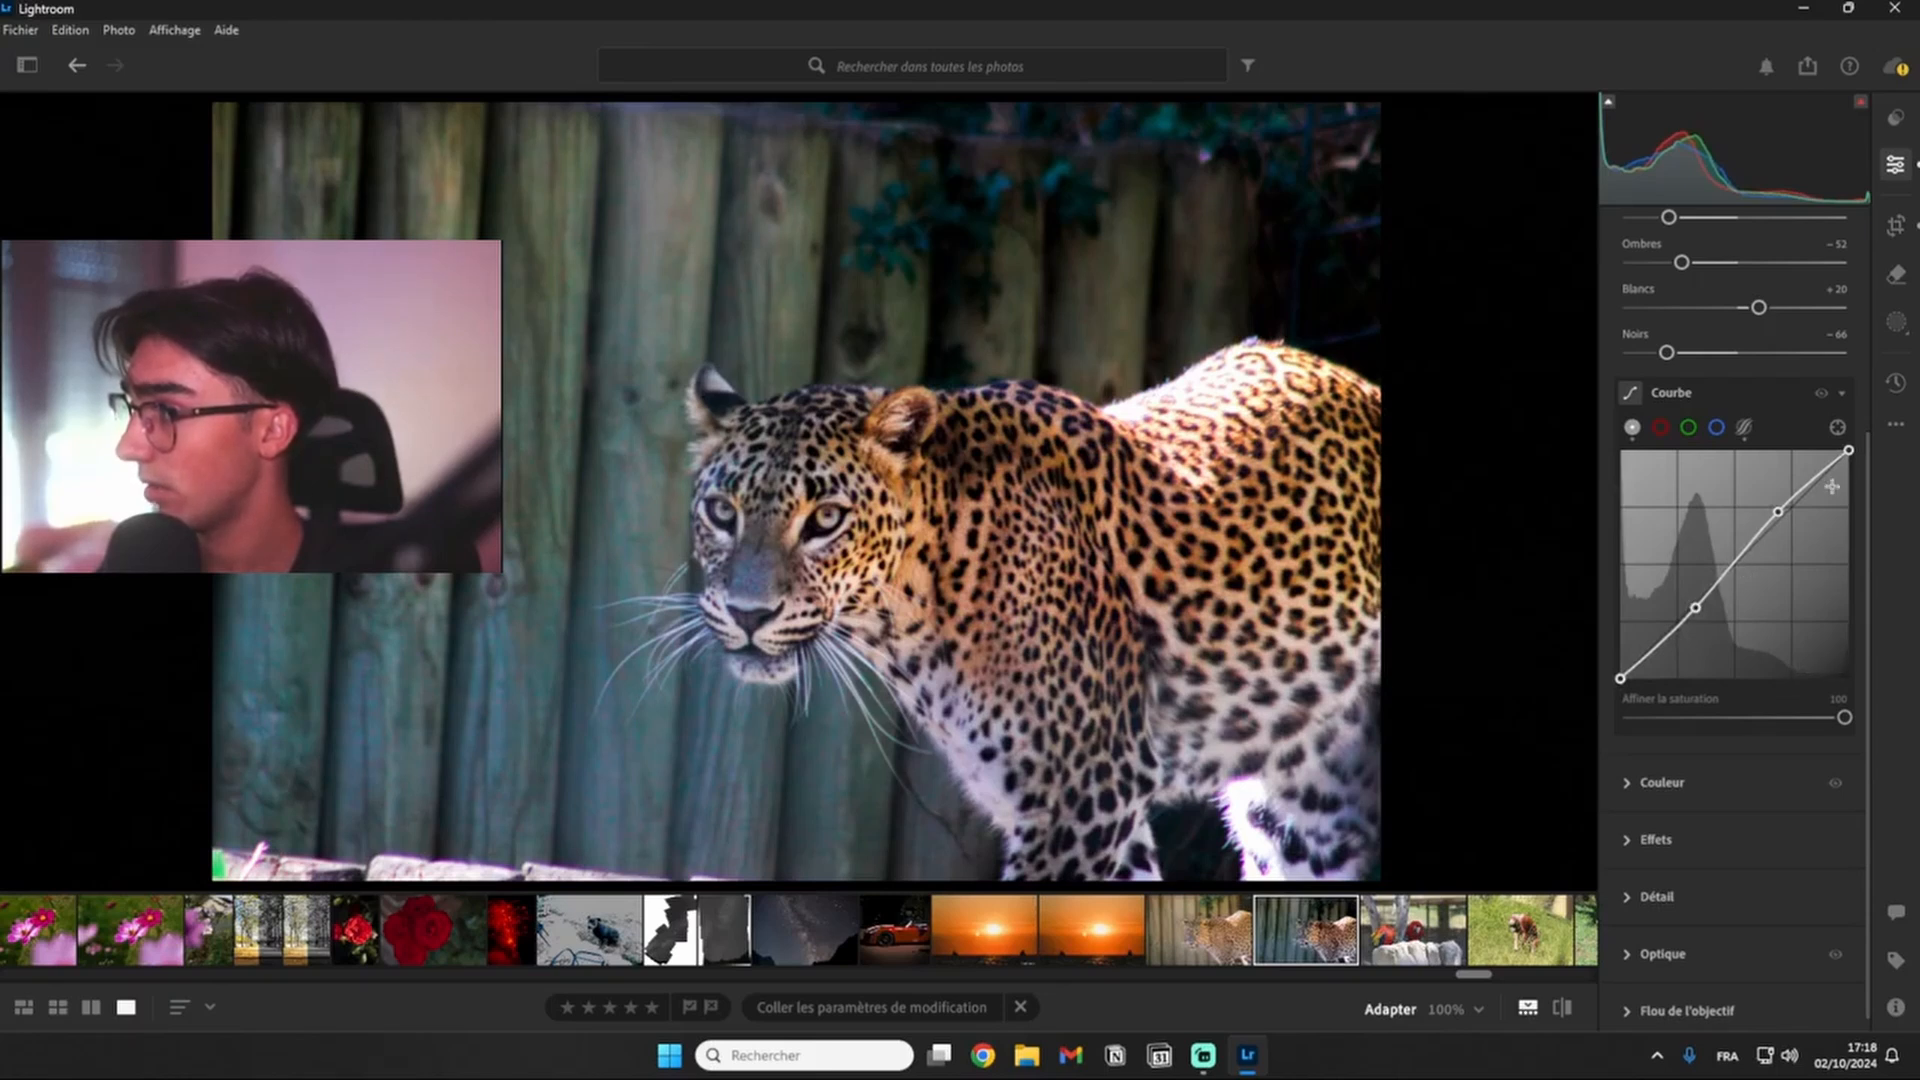
- Look through the red, green and blue channel curves and return to the red channel
left_click(1664, 430)
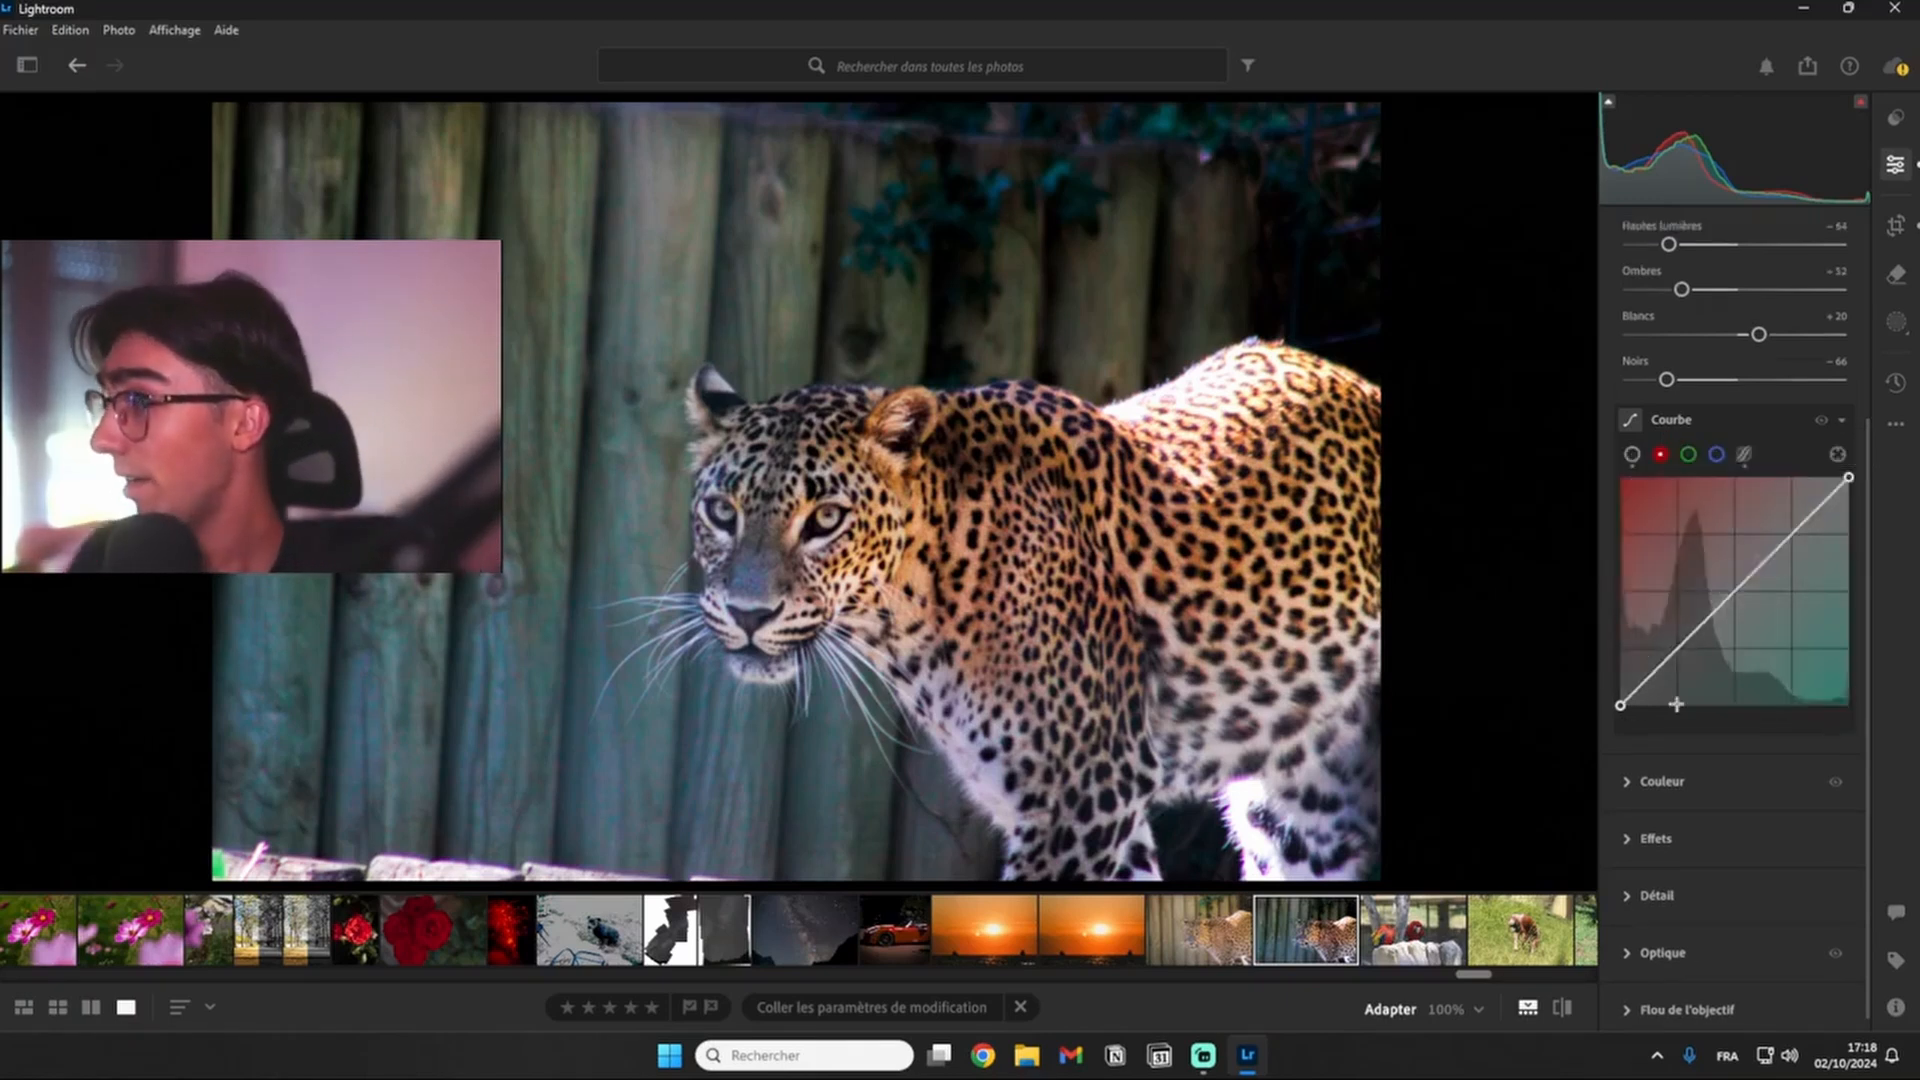
left_click(1631, 454)
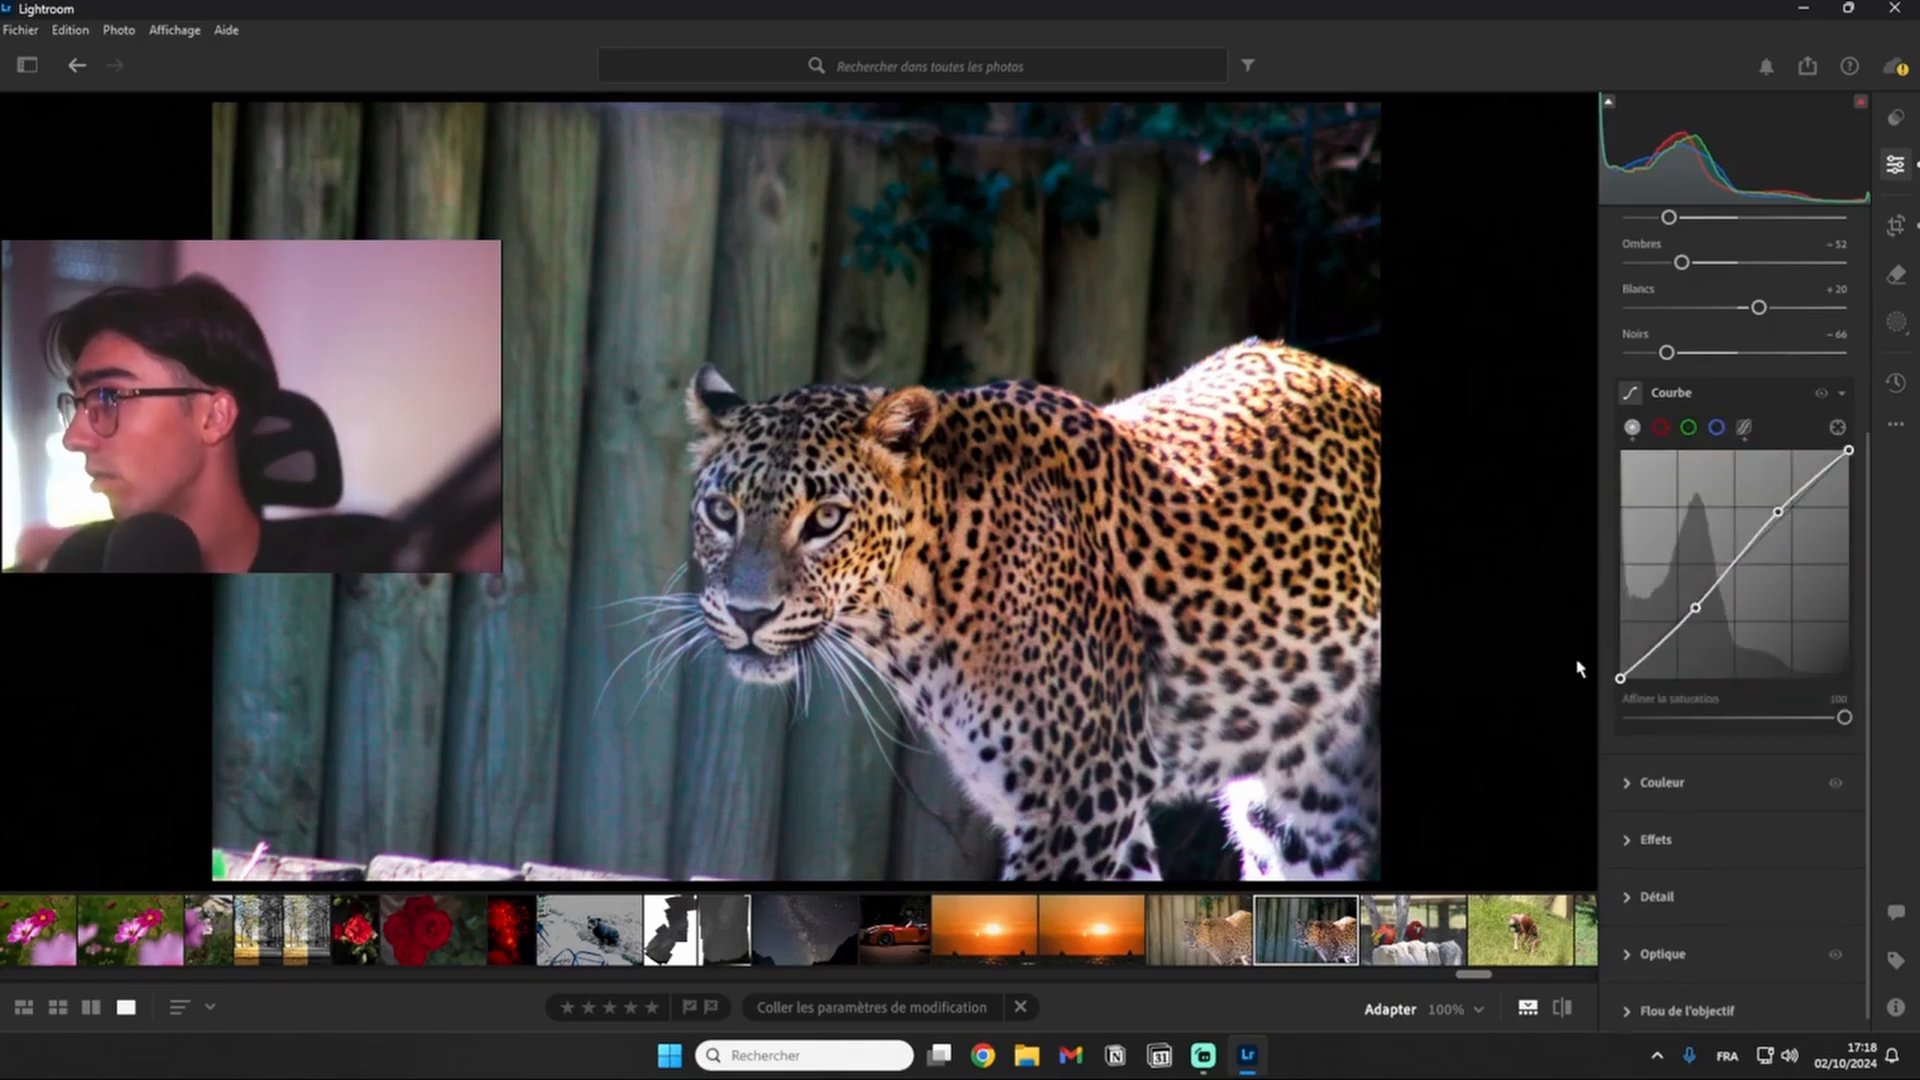
left_click(1659, 428)
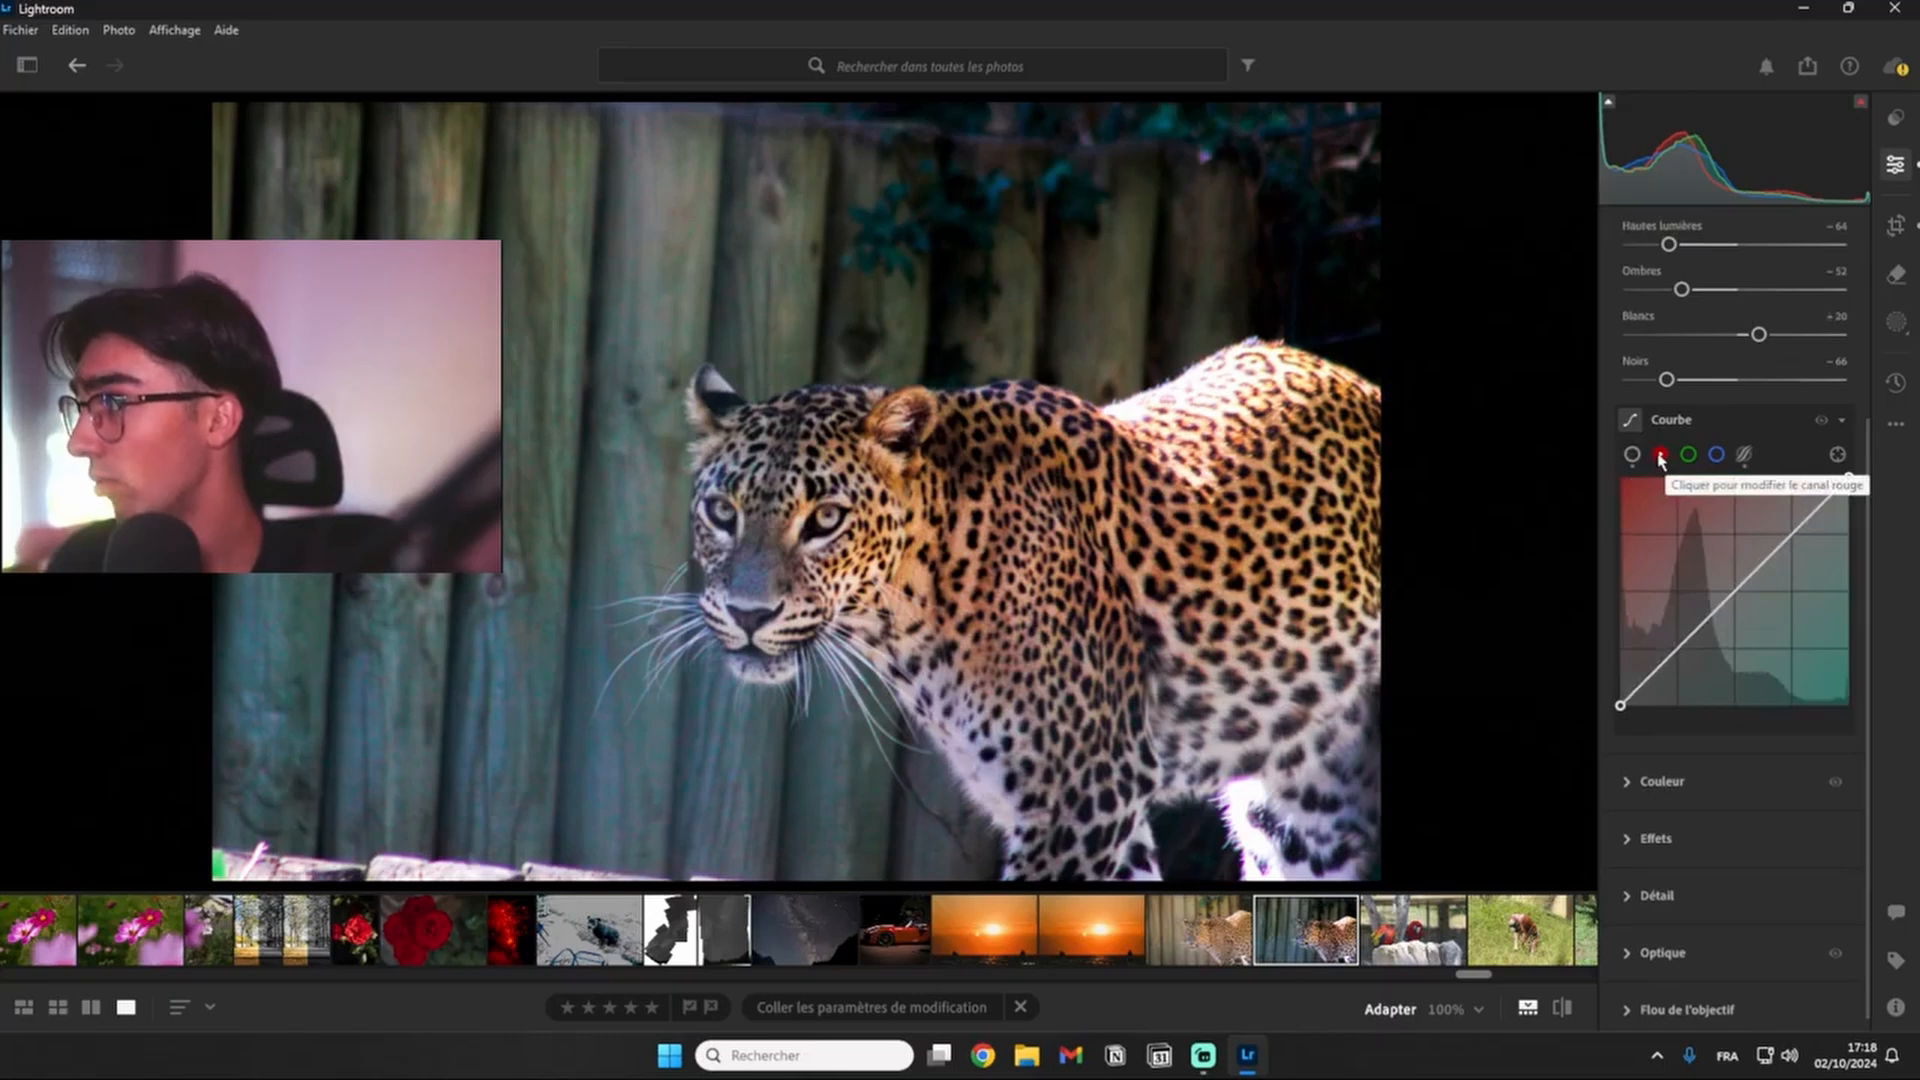
left_click(1688, 455)
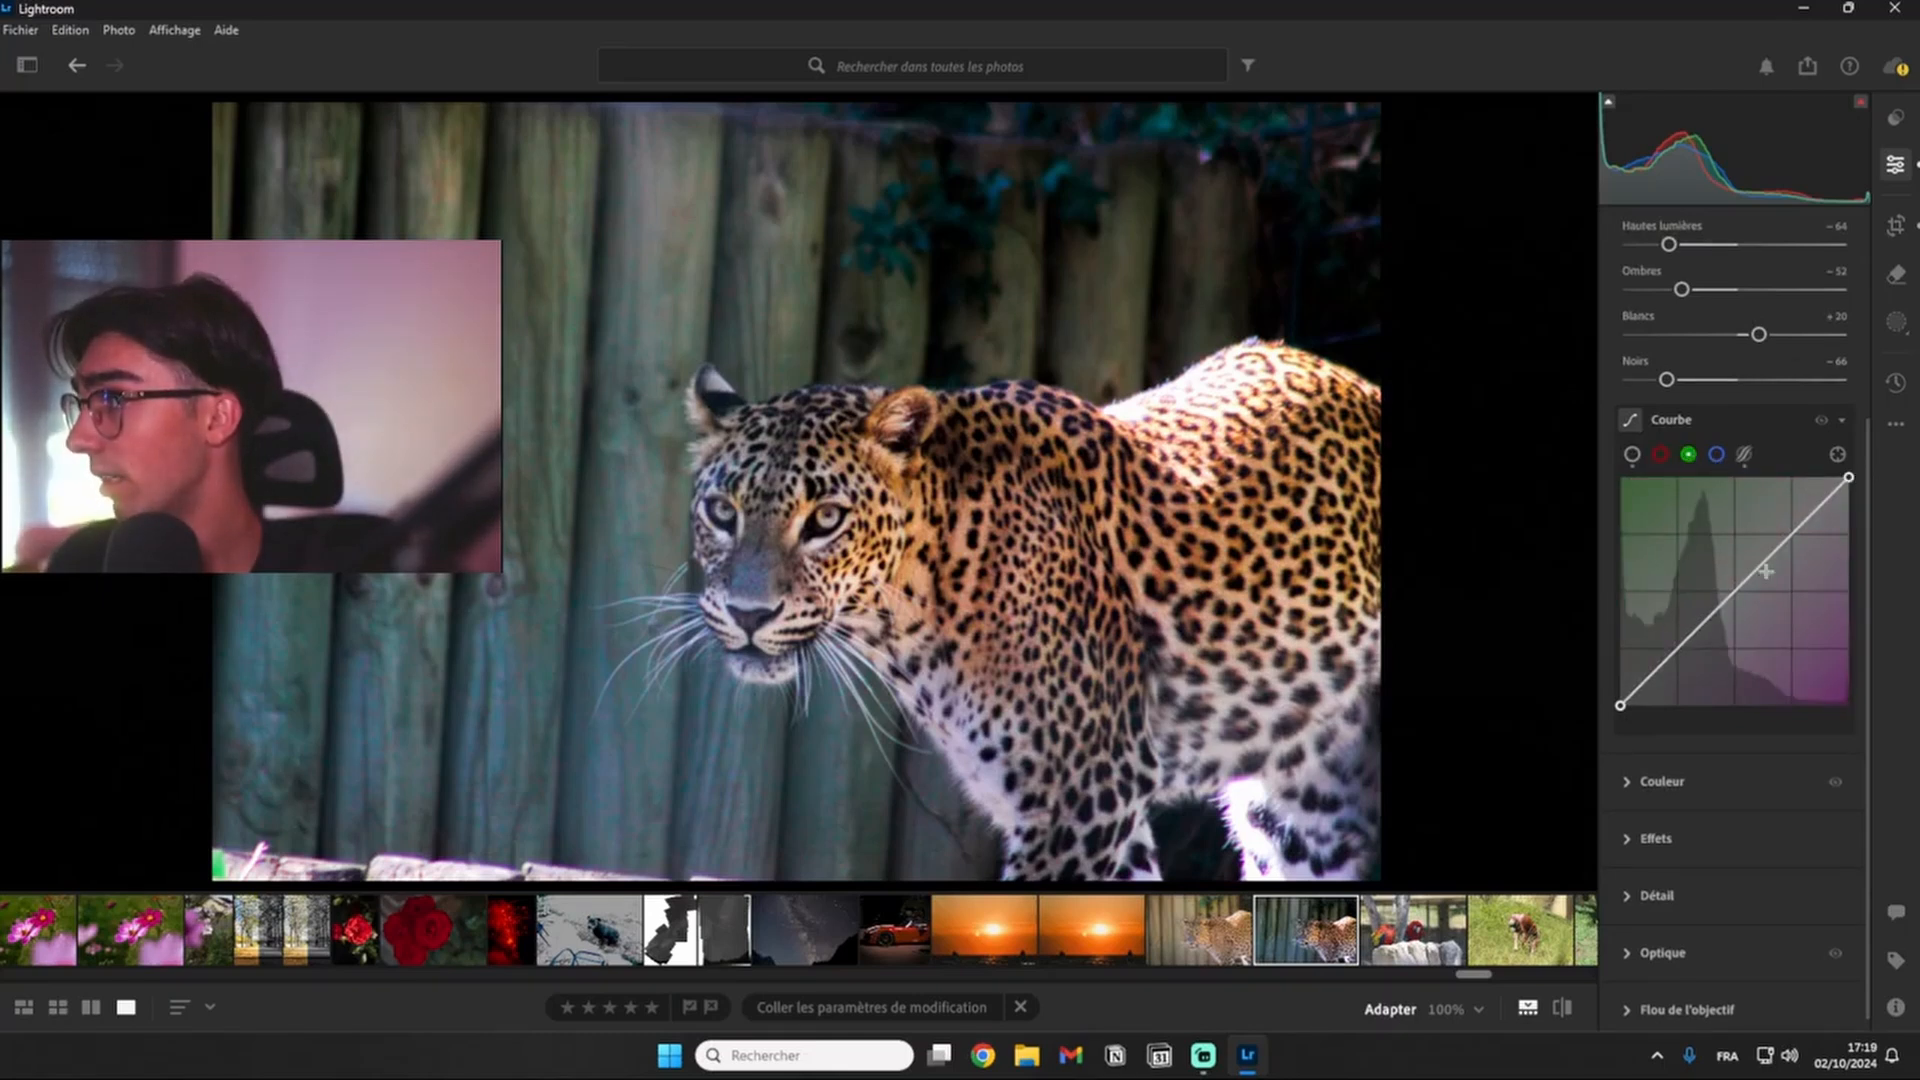
left_click(1715, 455)
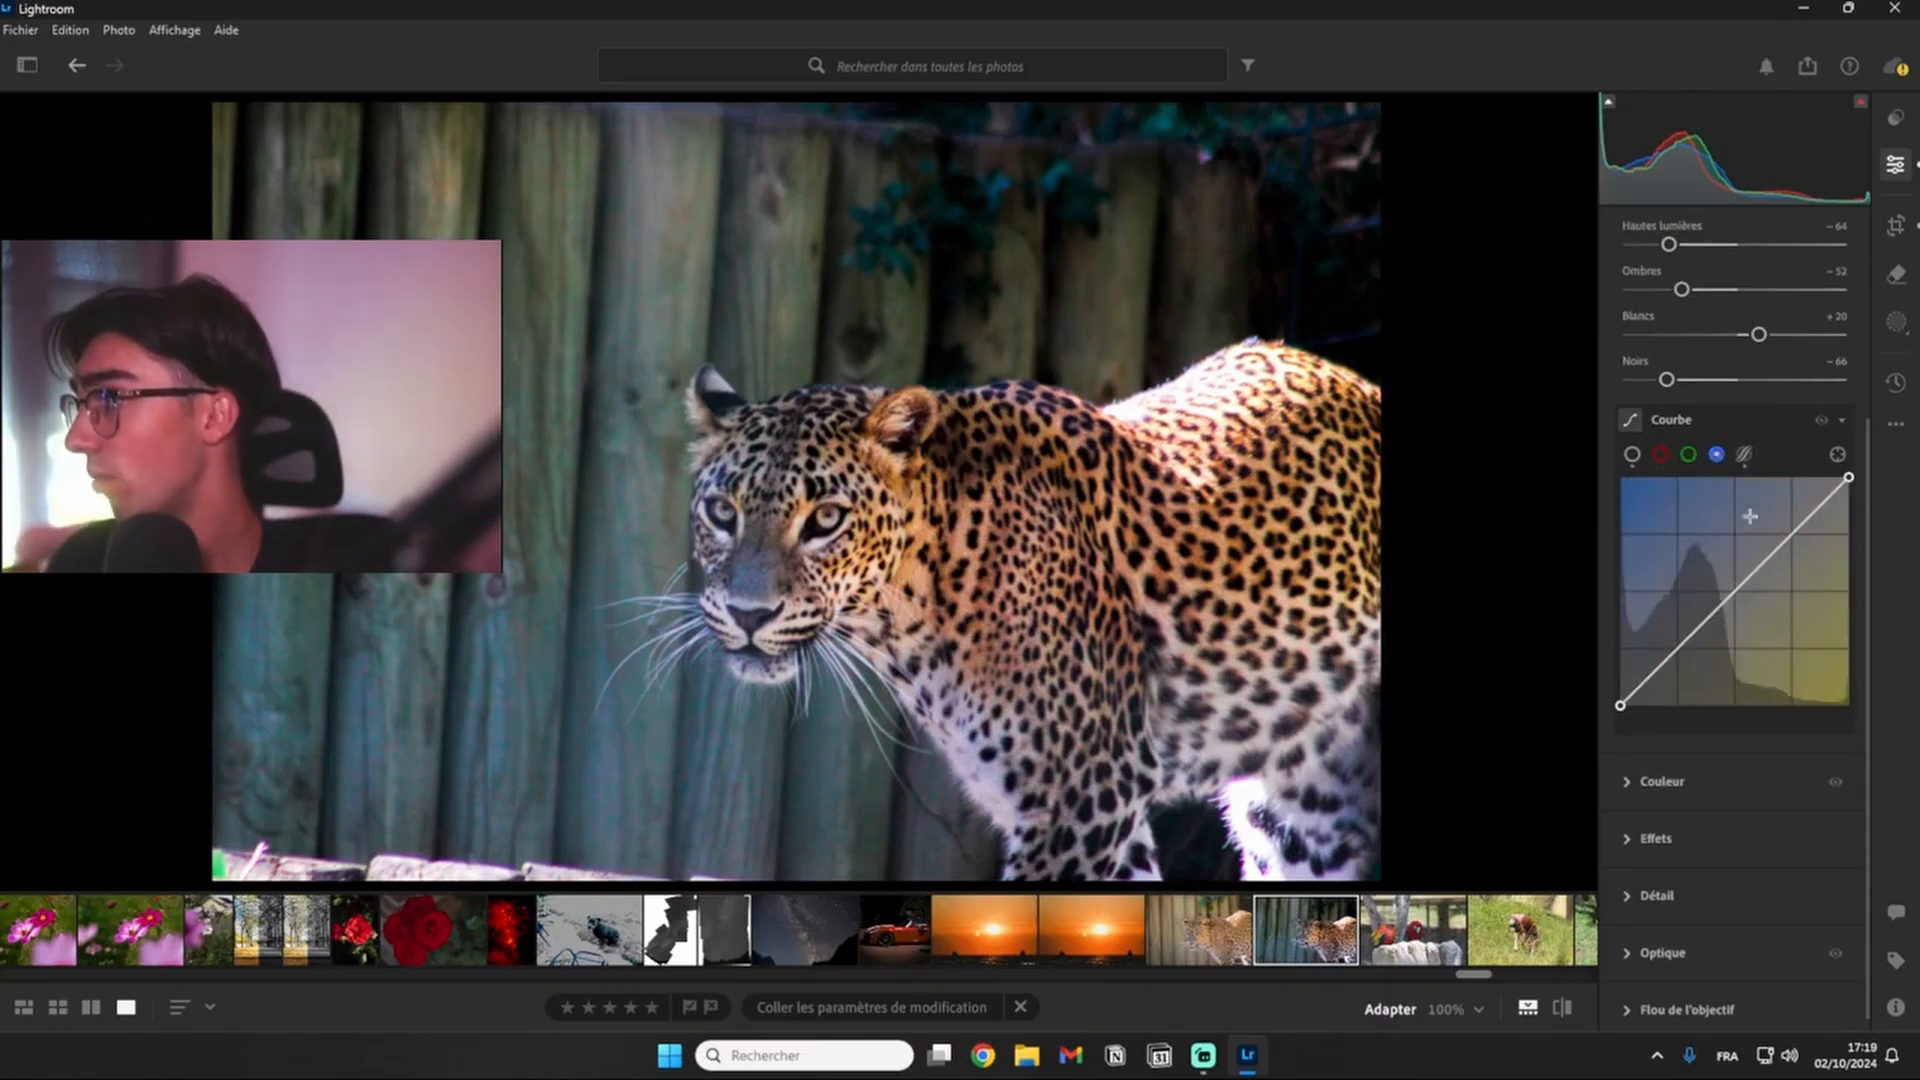
left_click(1659, 456)
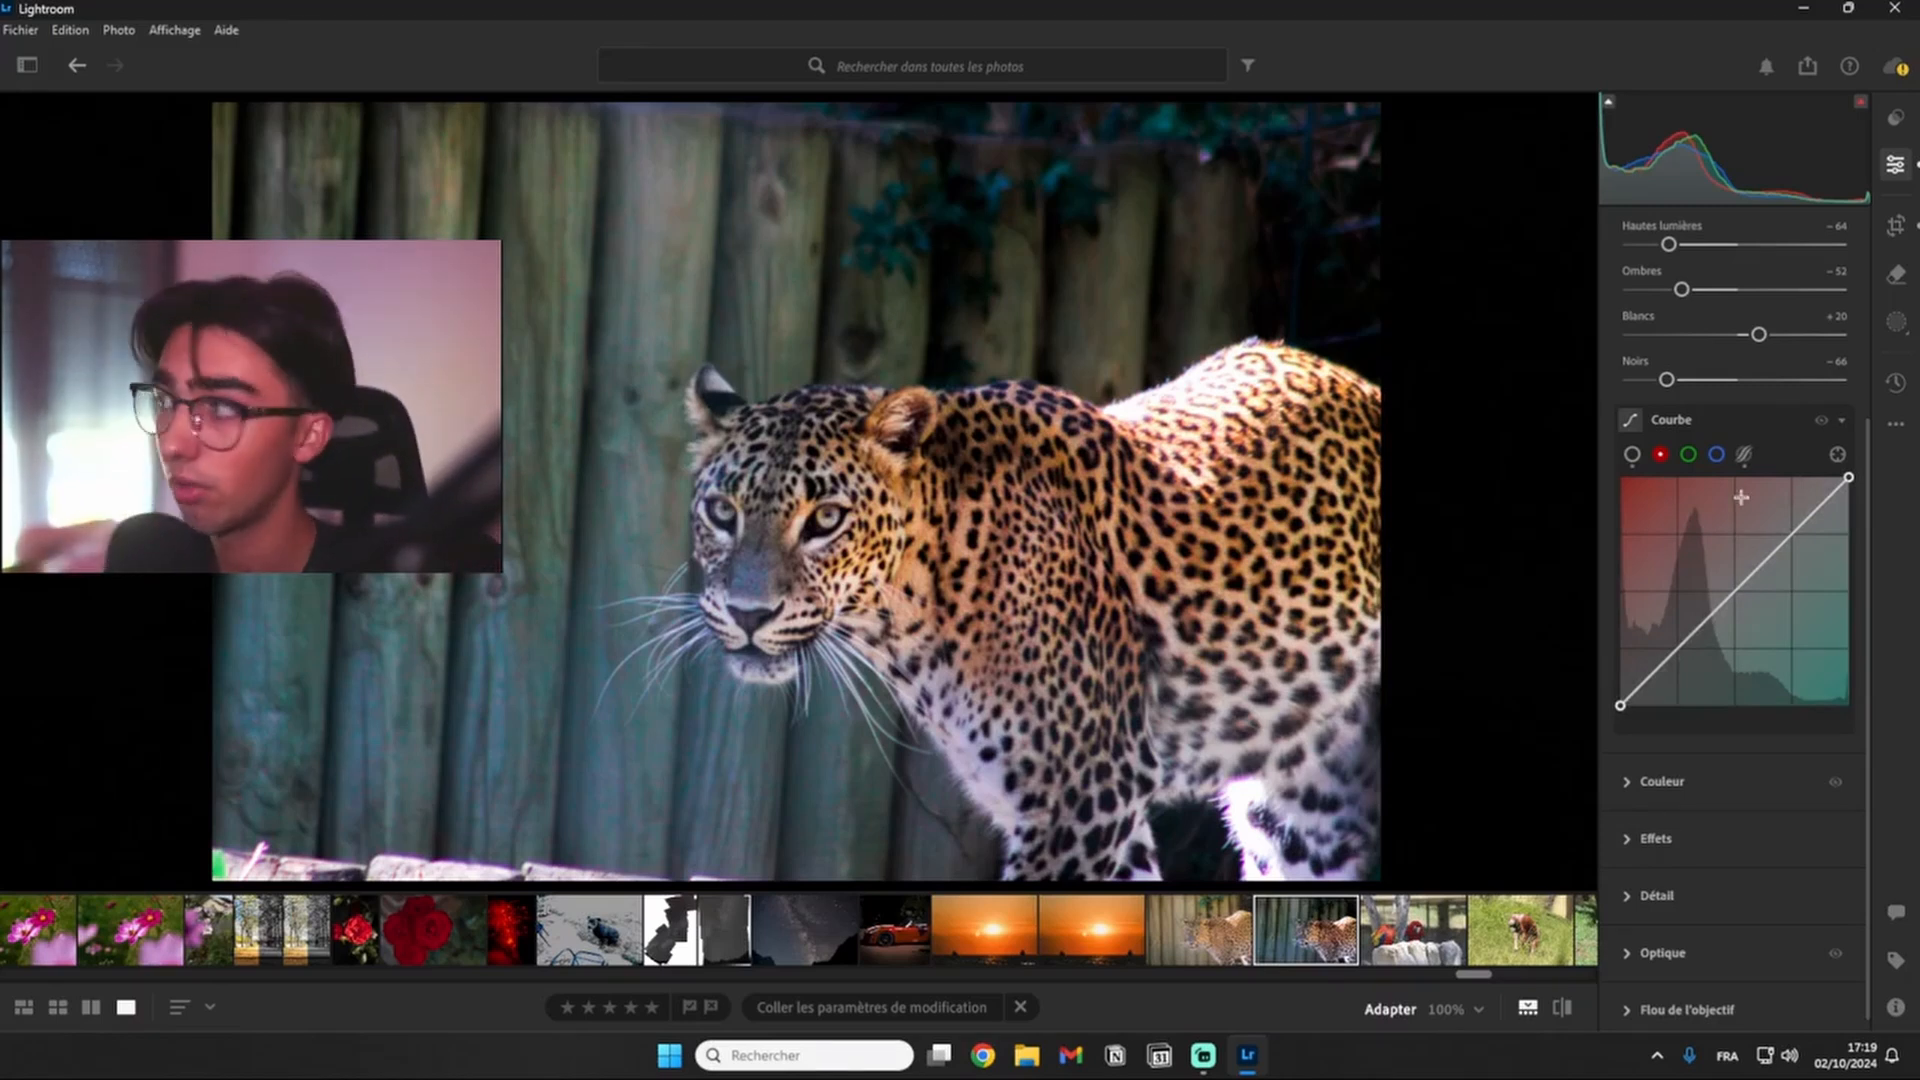
left_click_drag(1620, 705, 1619, 758)
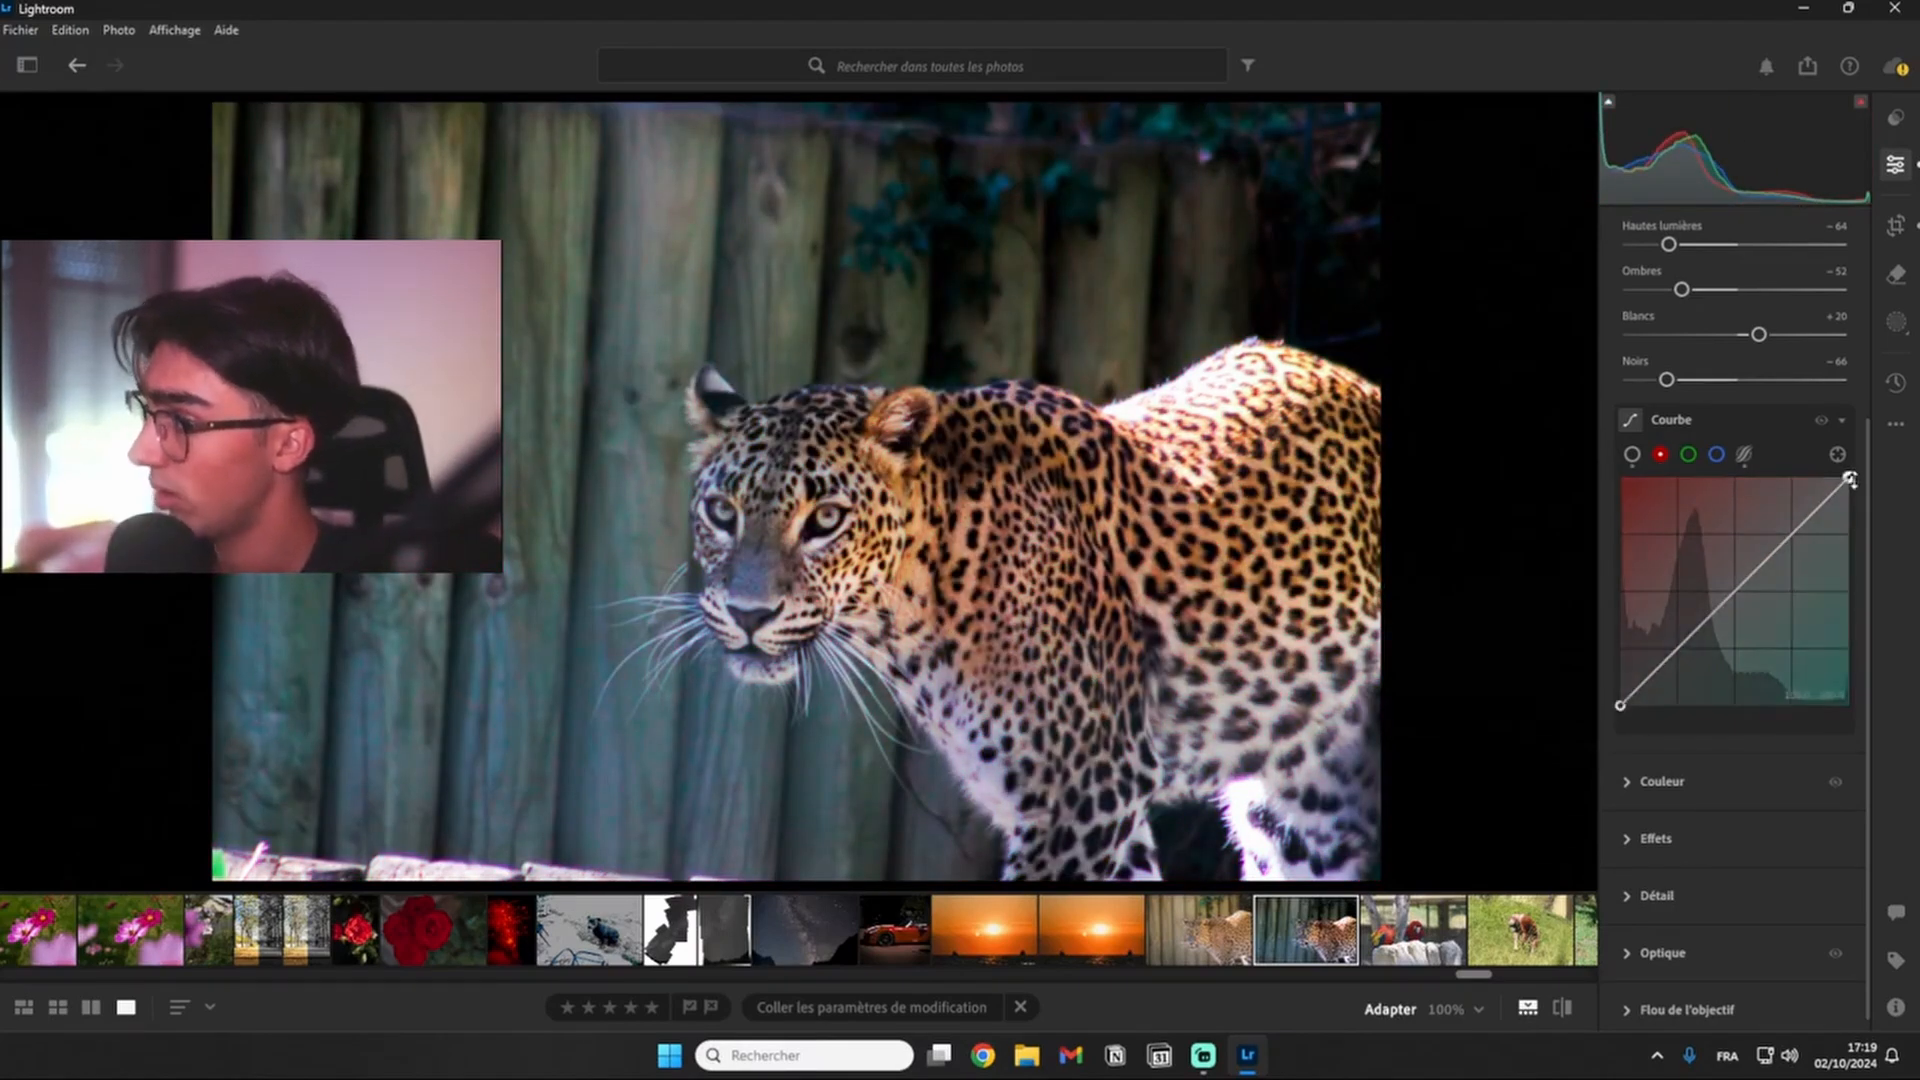
mouse_move(1851, 476)
left_mouse_down()
mouse_move(1851, 738)
mouse_move(1848, 478)
left_mouse_up()
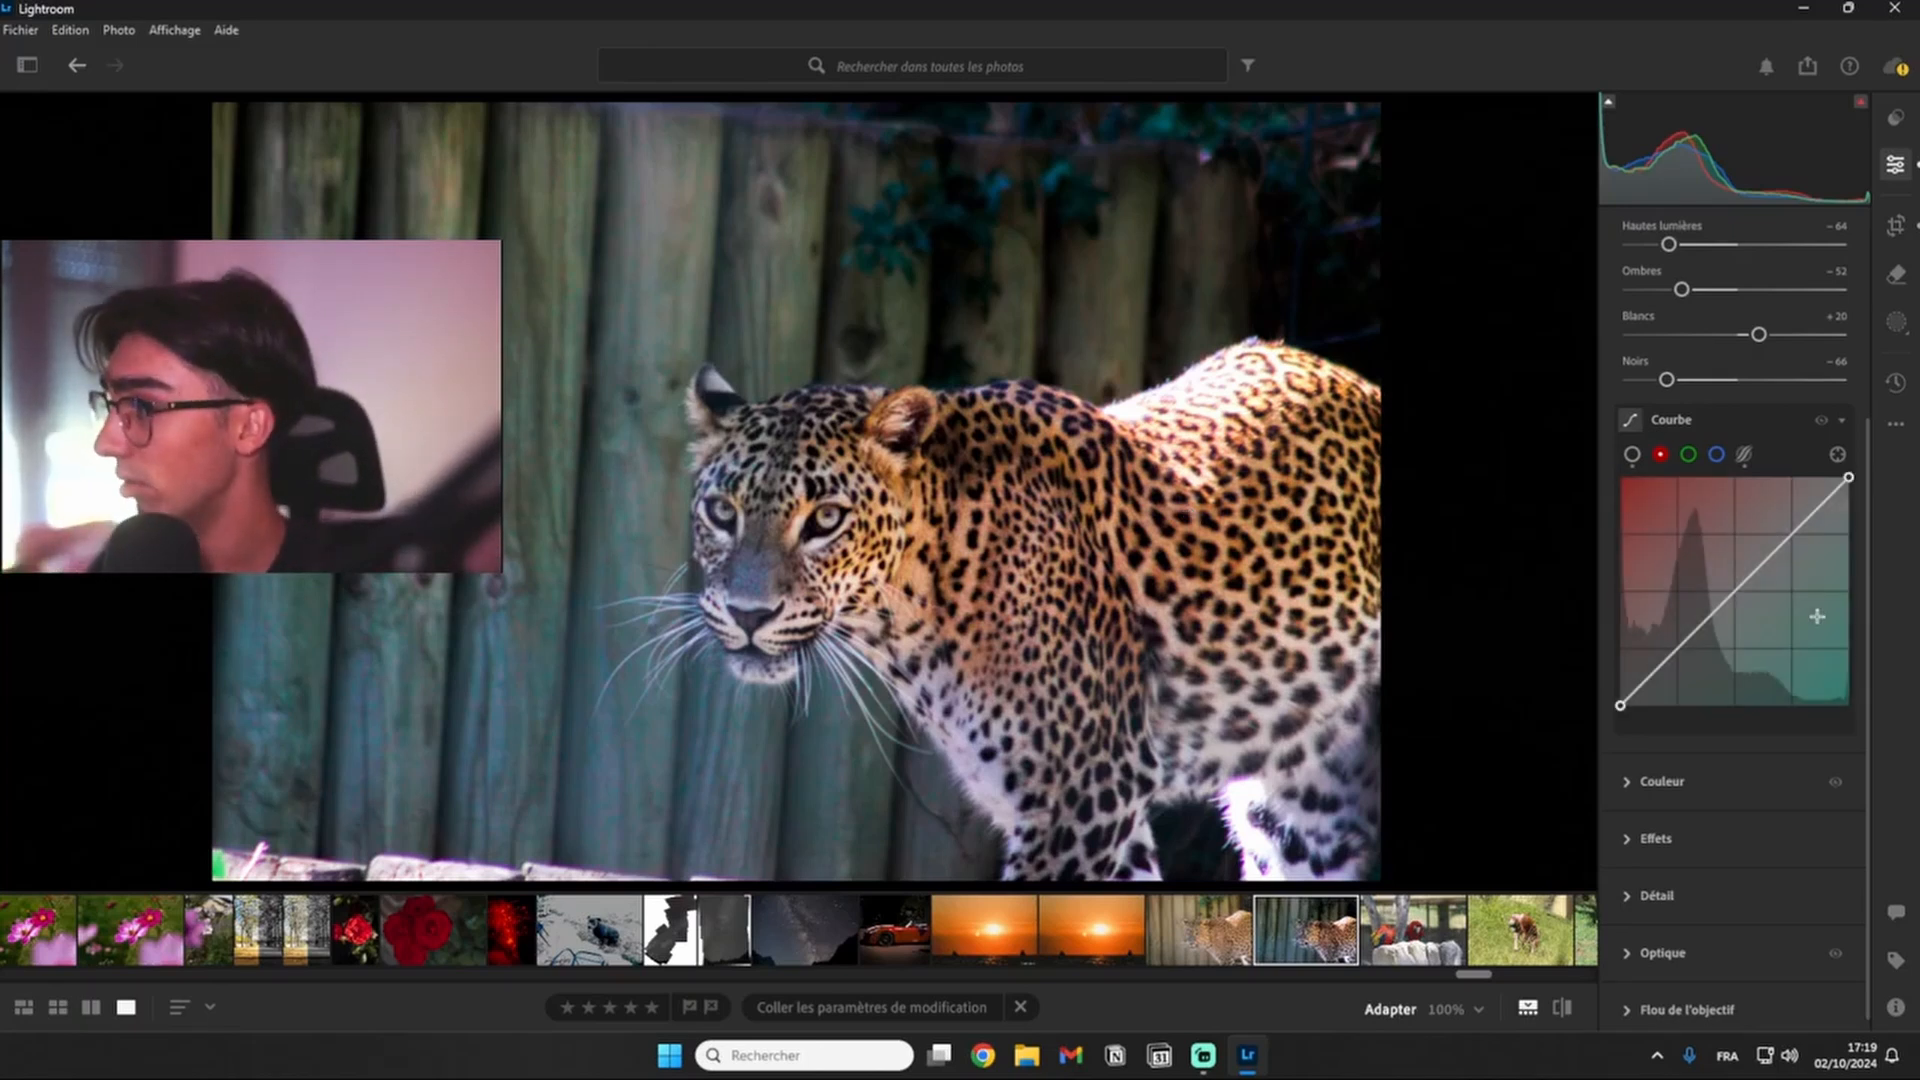
left_click(1688, 636)
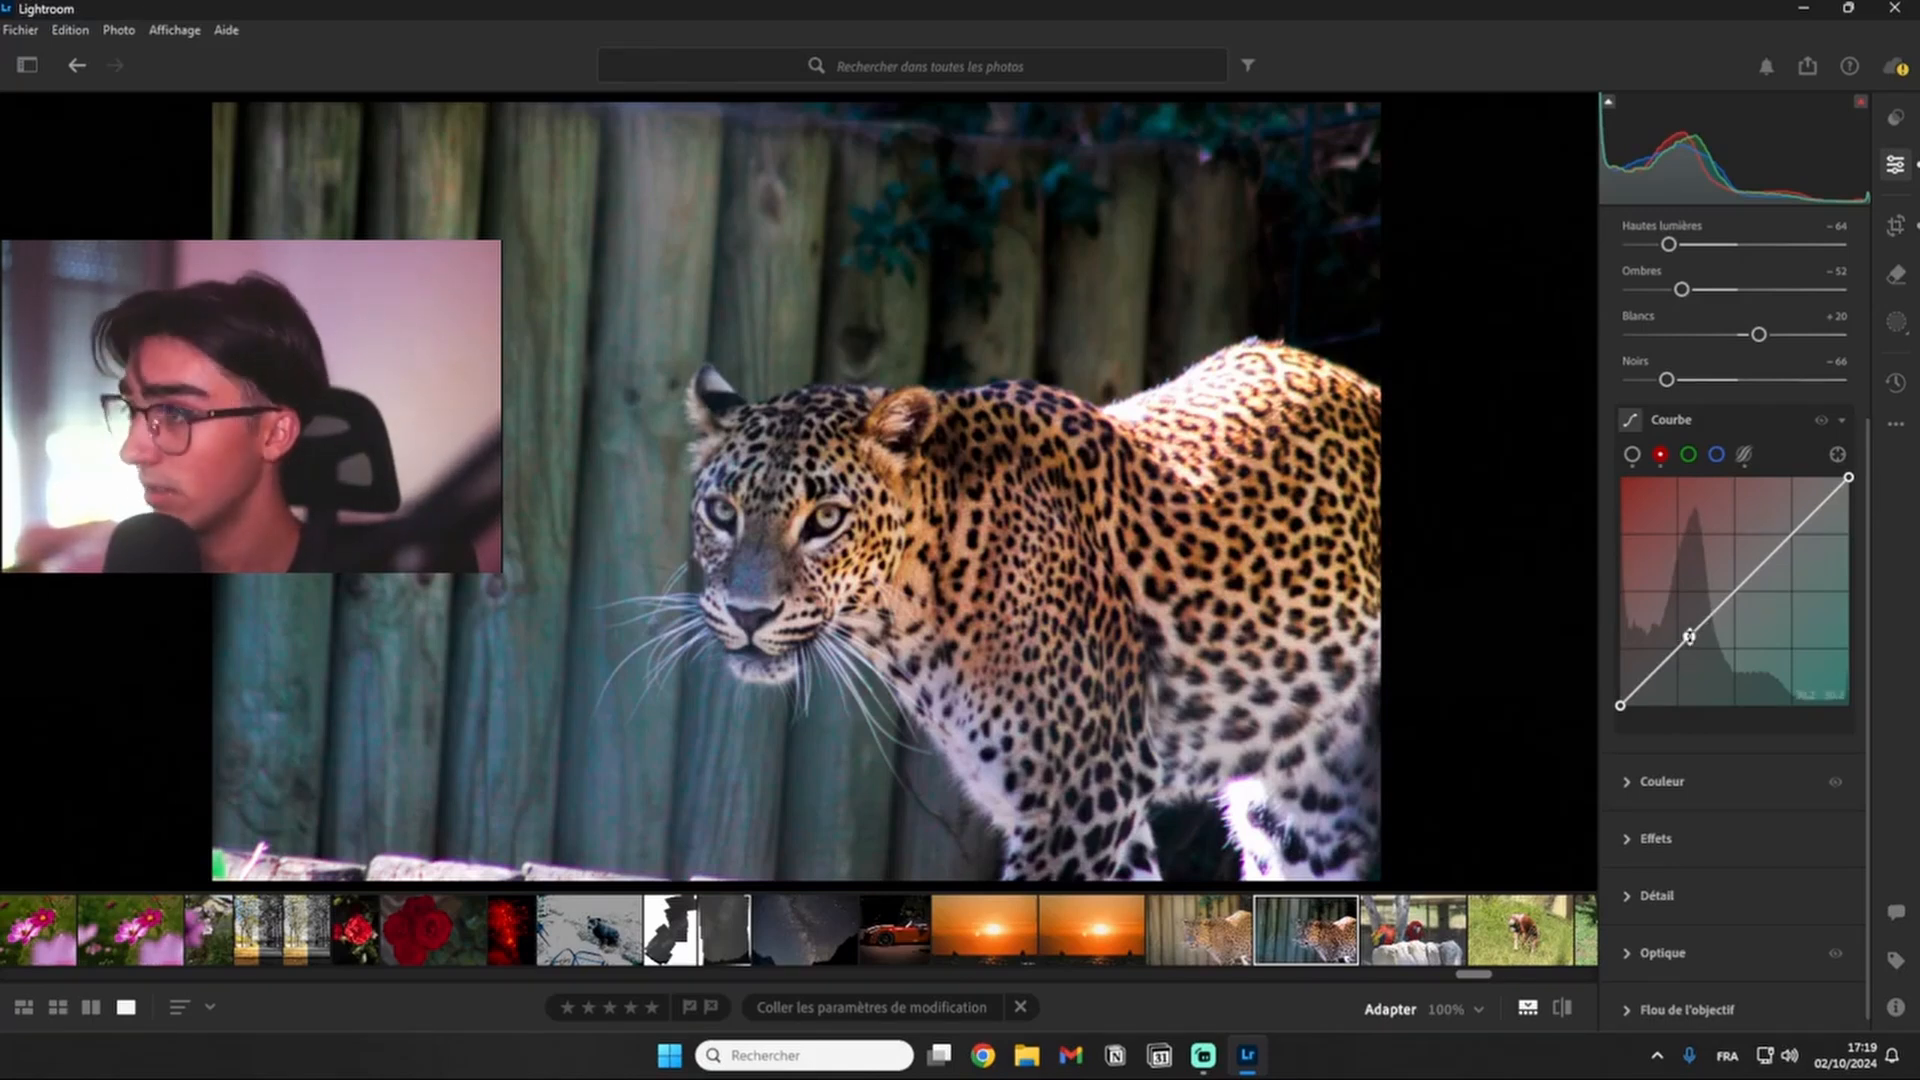
left_click_drag(1687, 636, 1692, 633)
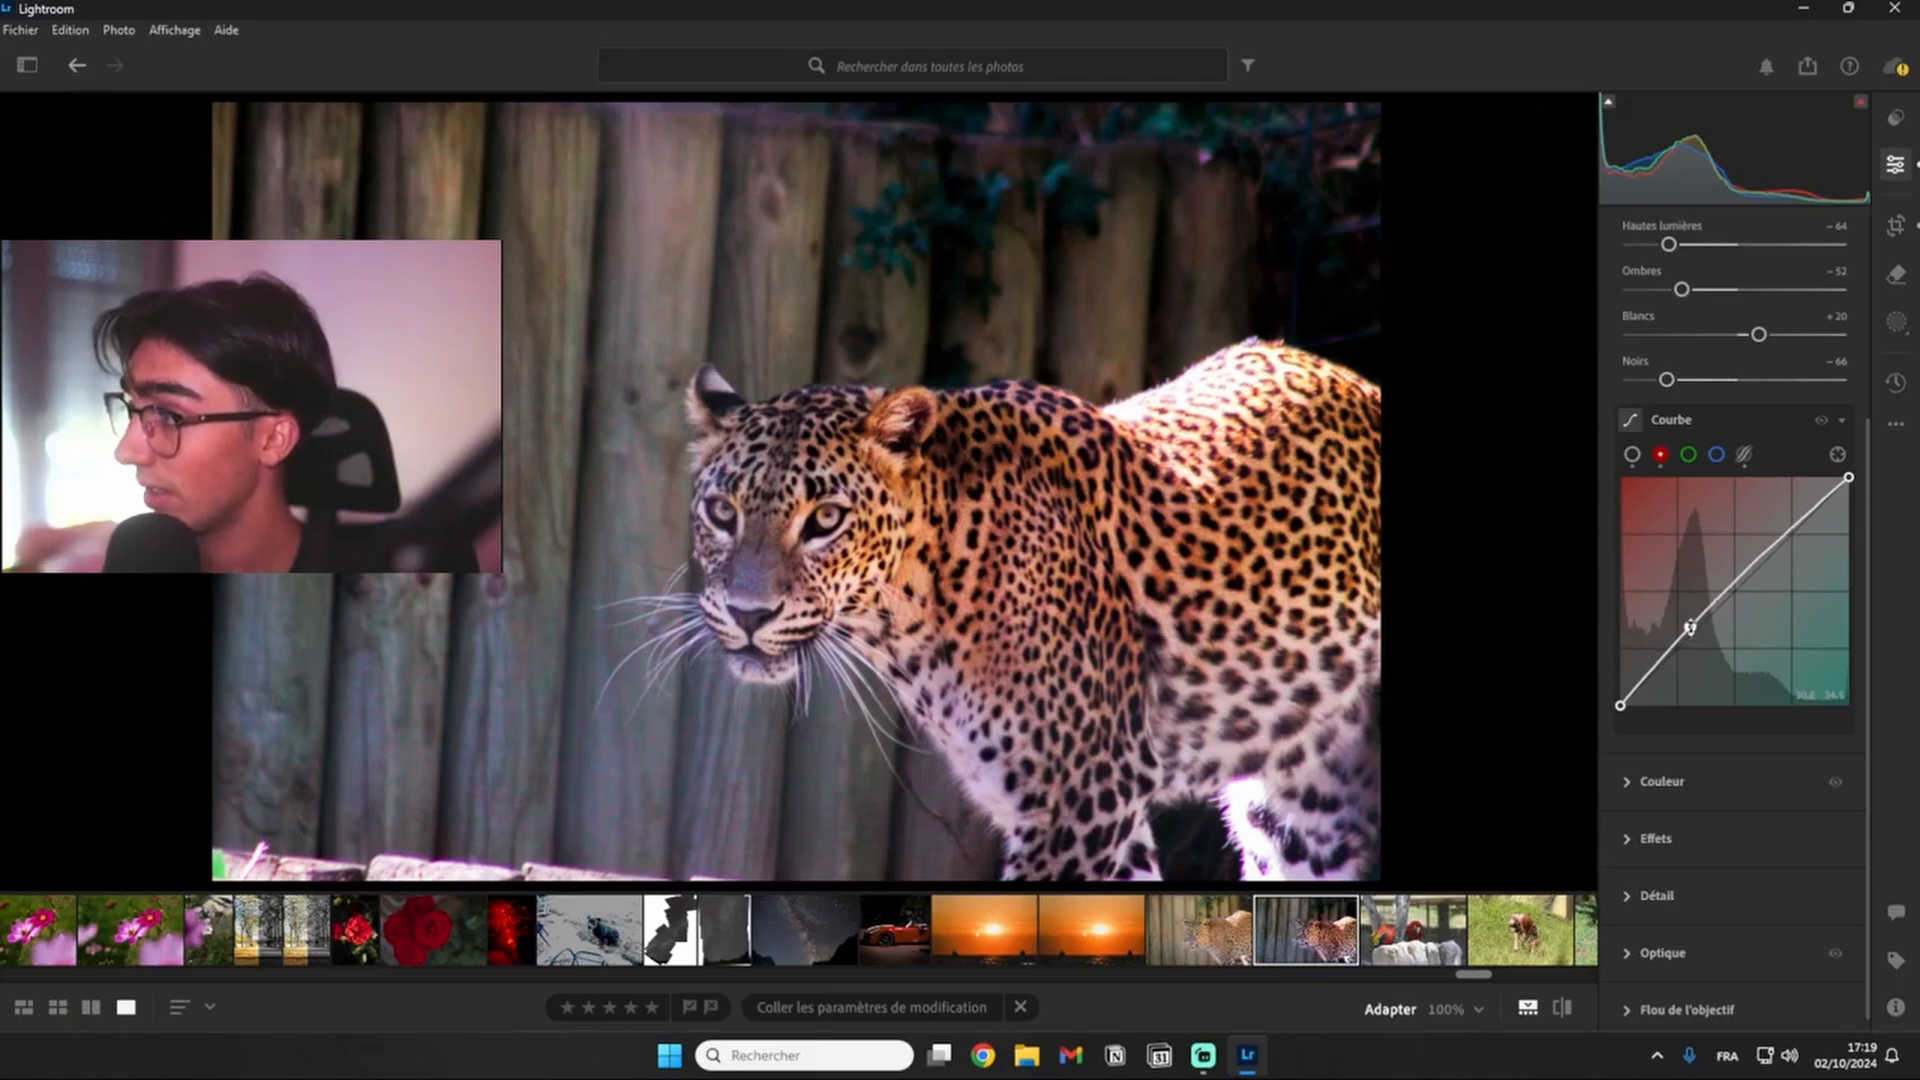
double_click(1689, 628)
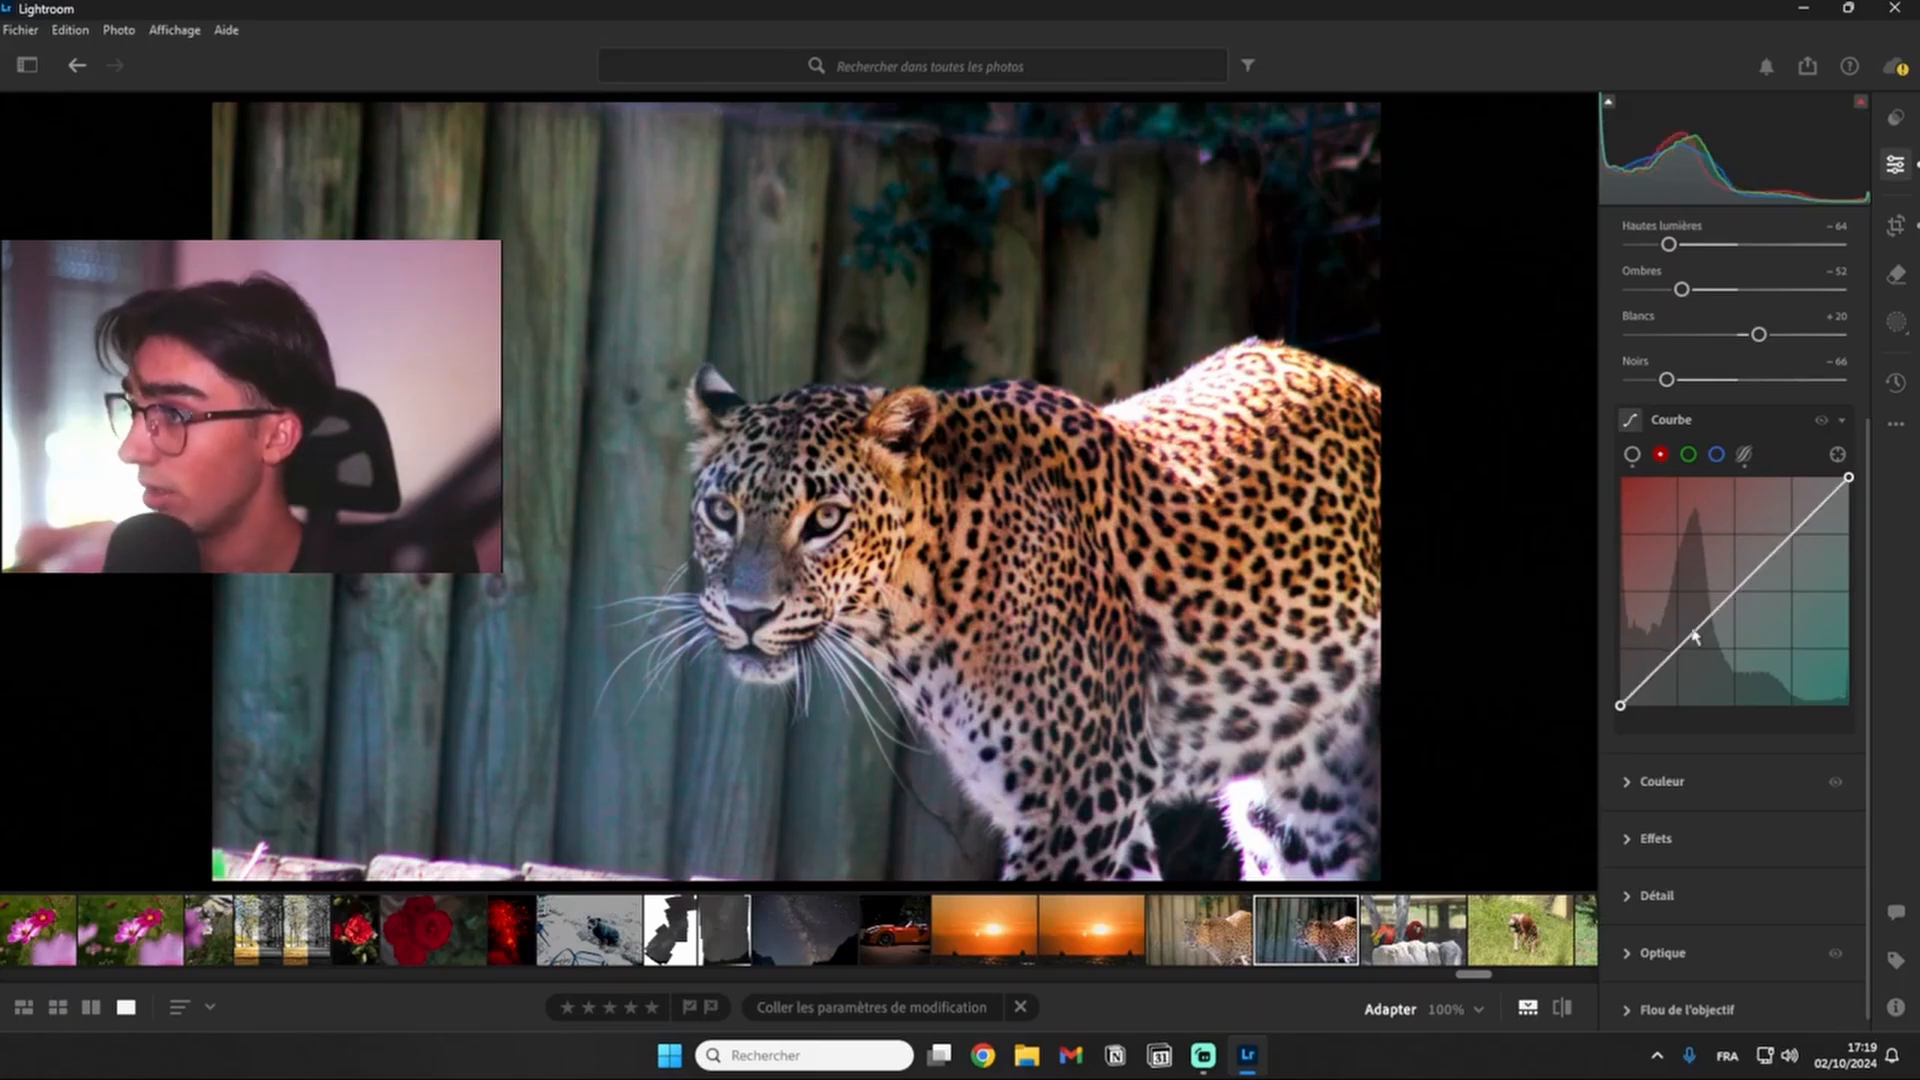
- Raise the red channel curve slightly with a point in the darker tones and add a highlight point near its upper end
left_click(1693, 634)
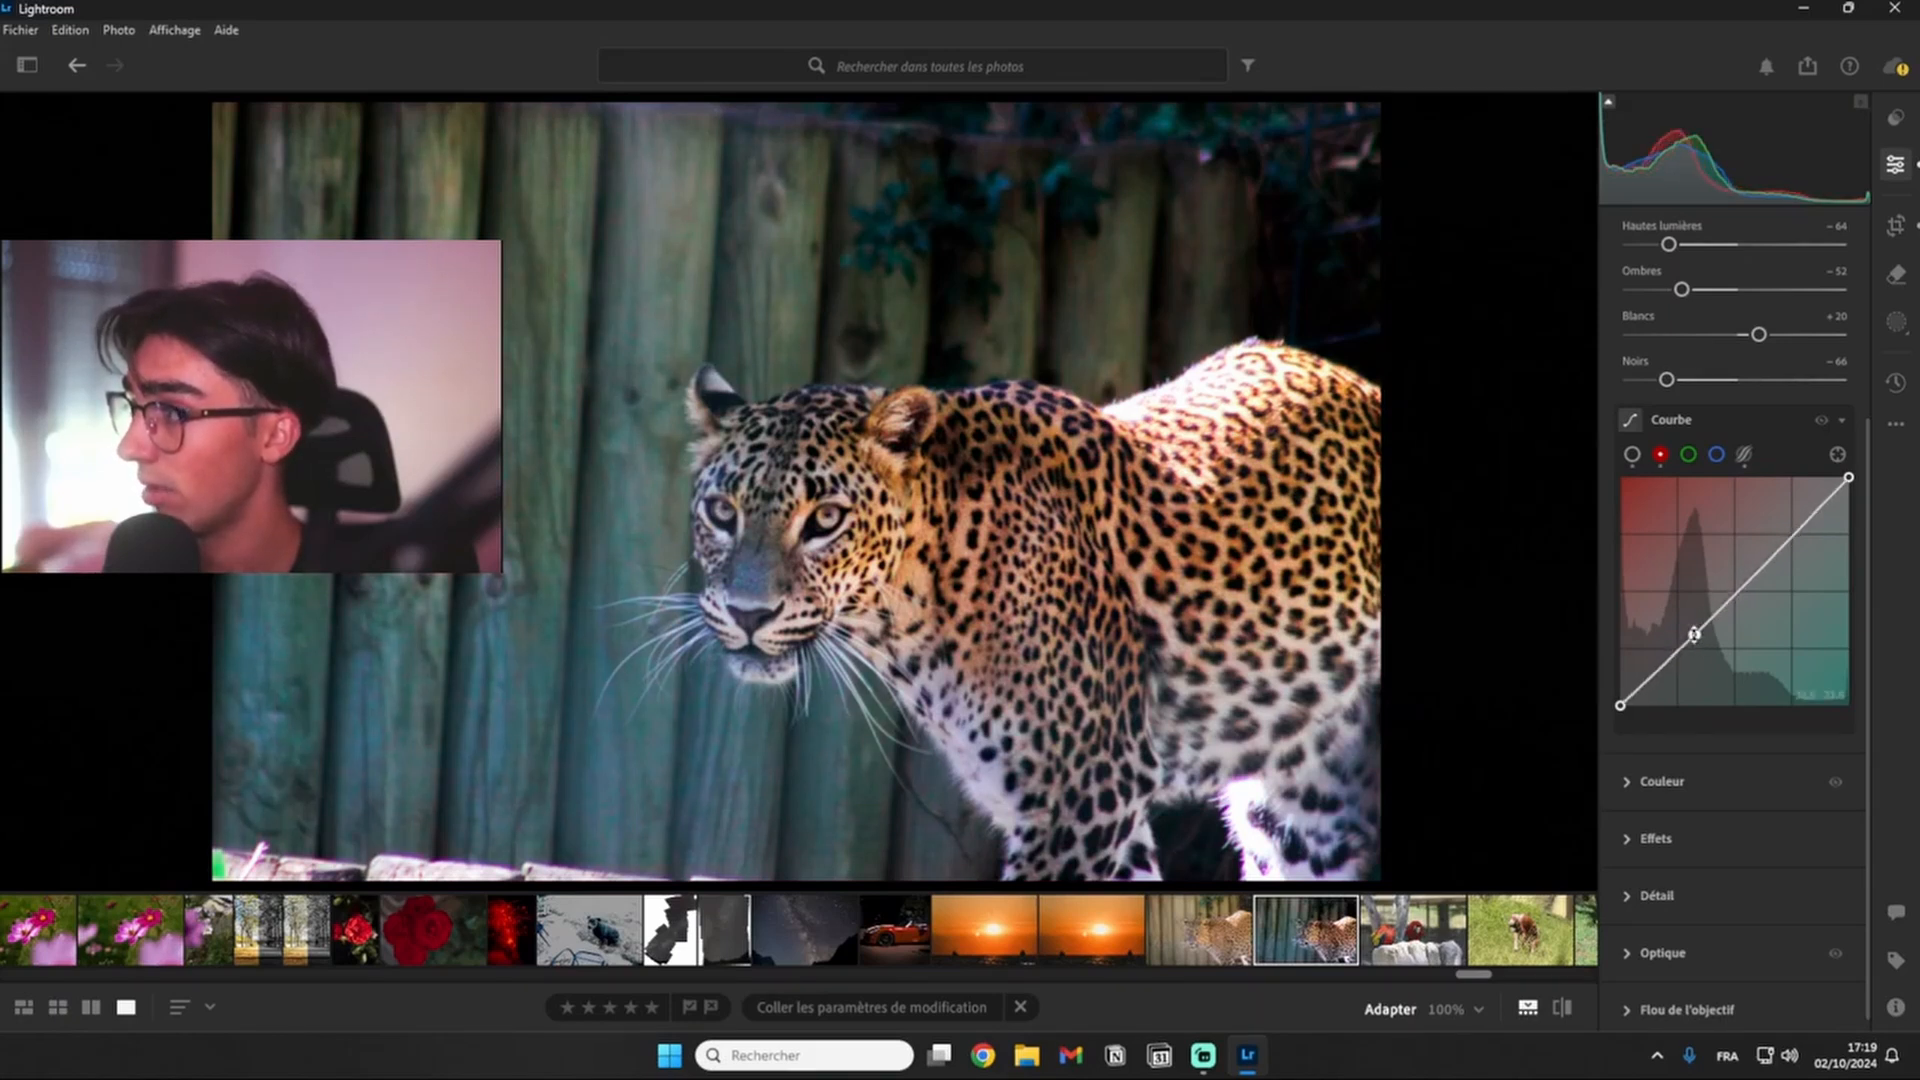
left_click_drag(1694, 636, 1691, 628)
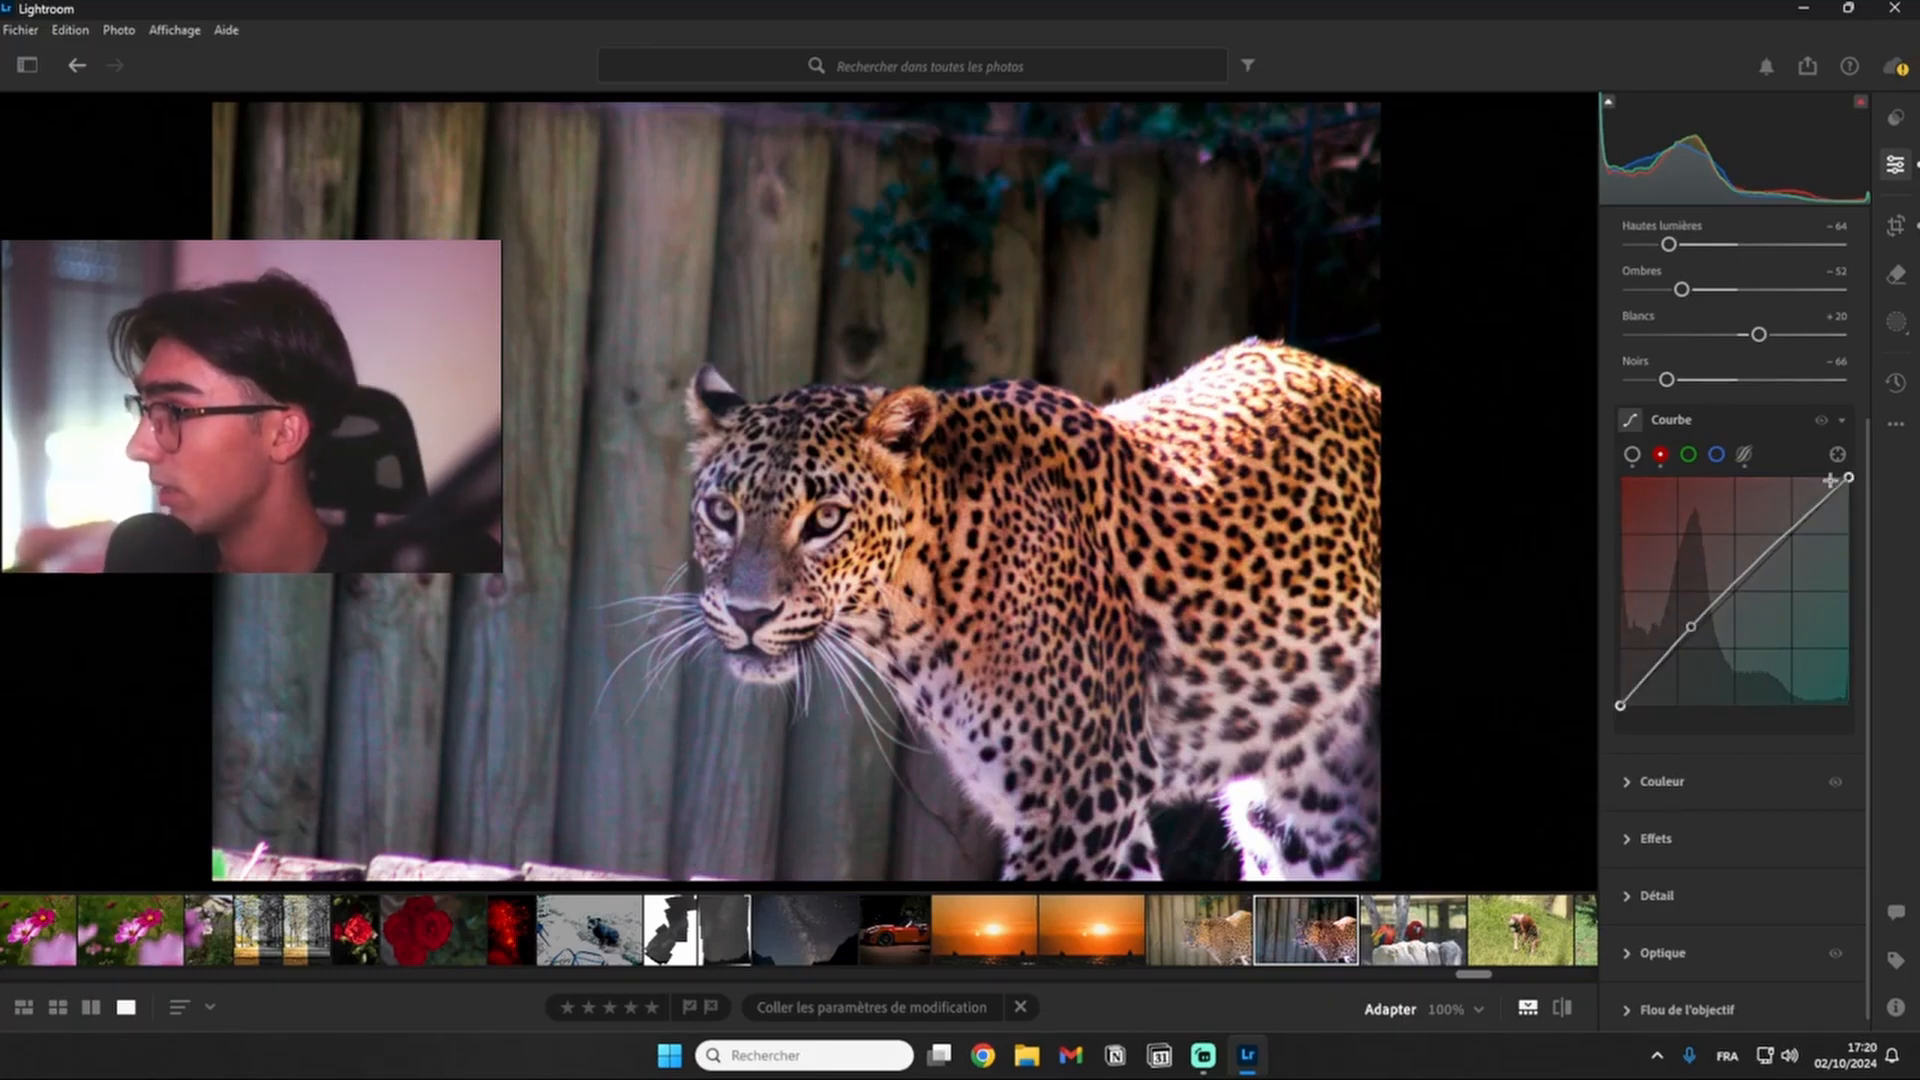
left_click_drag(1837, 493, 1830, 500)
left_click_drag(1690, 628, 1688, 628)
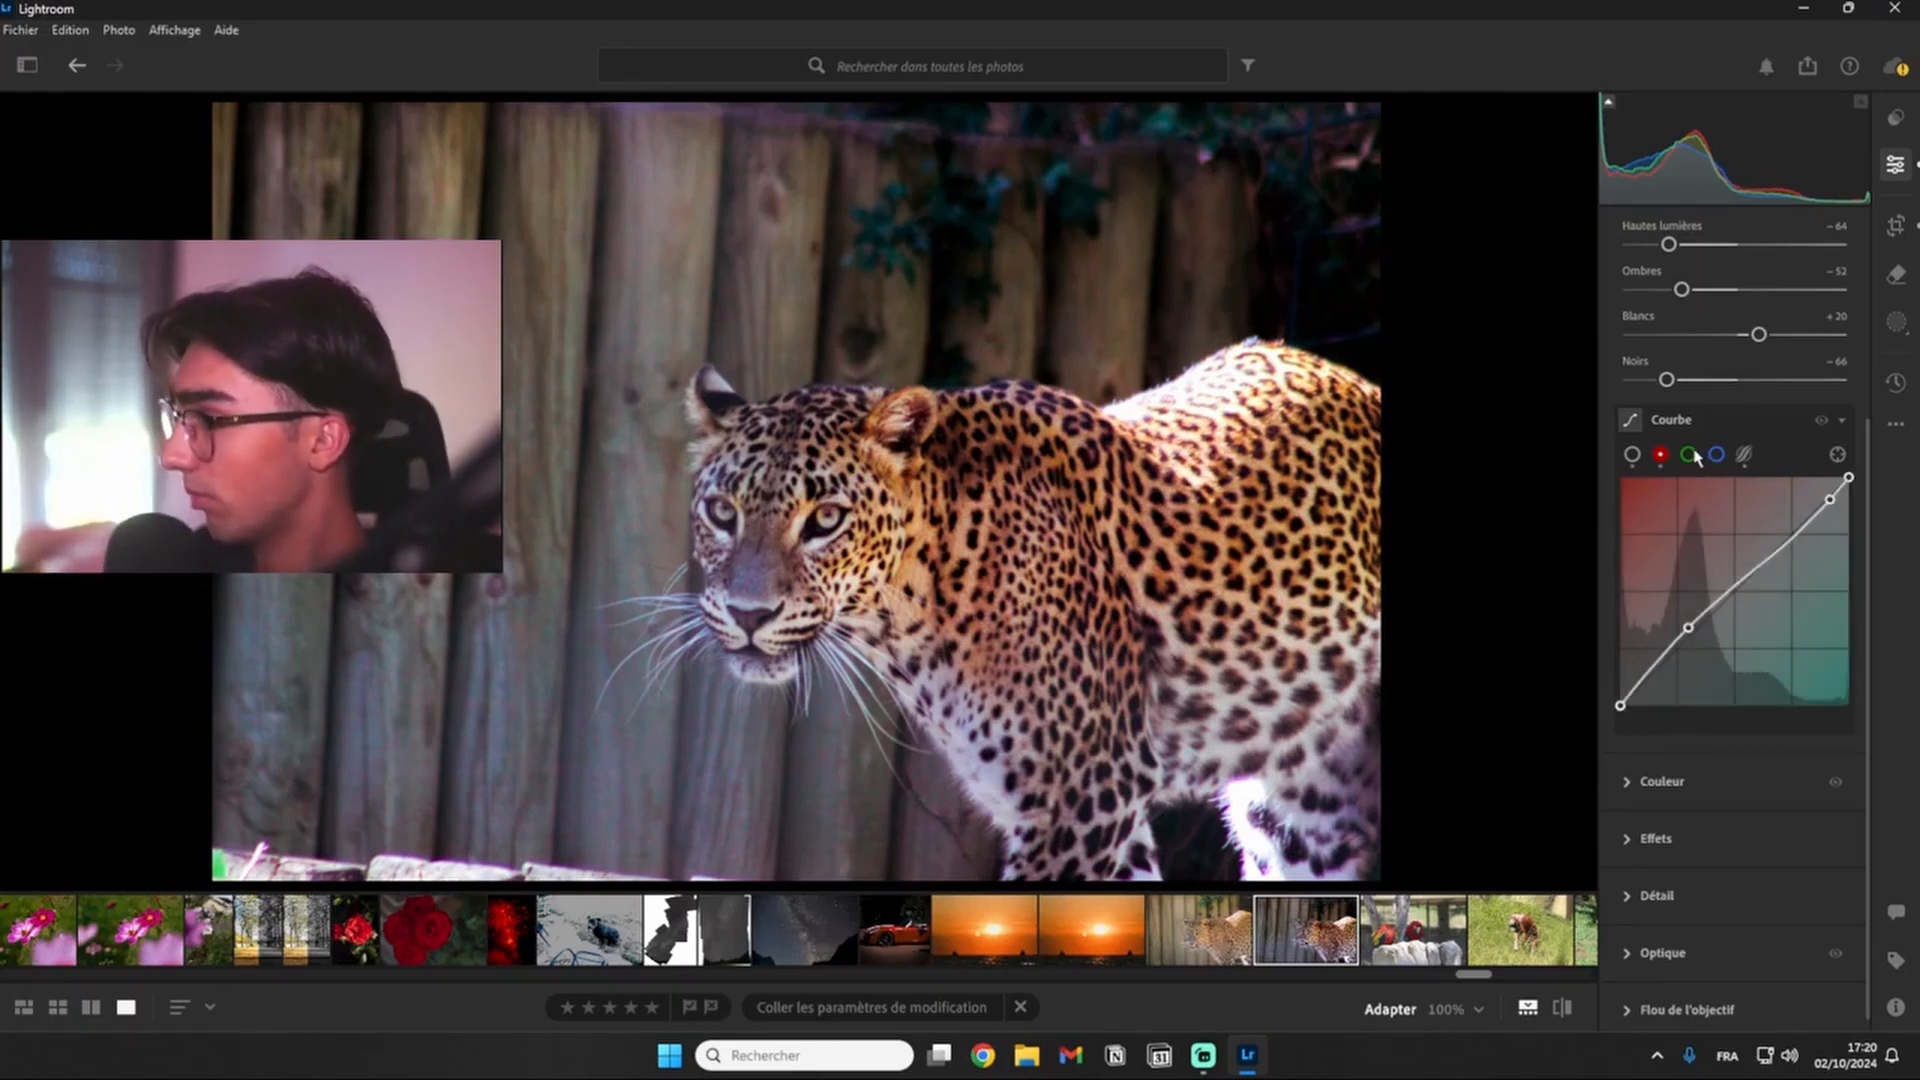
- In the green channel curve, lower the white end point to about 96 and adjust two neighbouring points in the darker midtones
left_click(1688, 455)
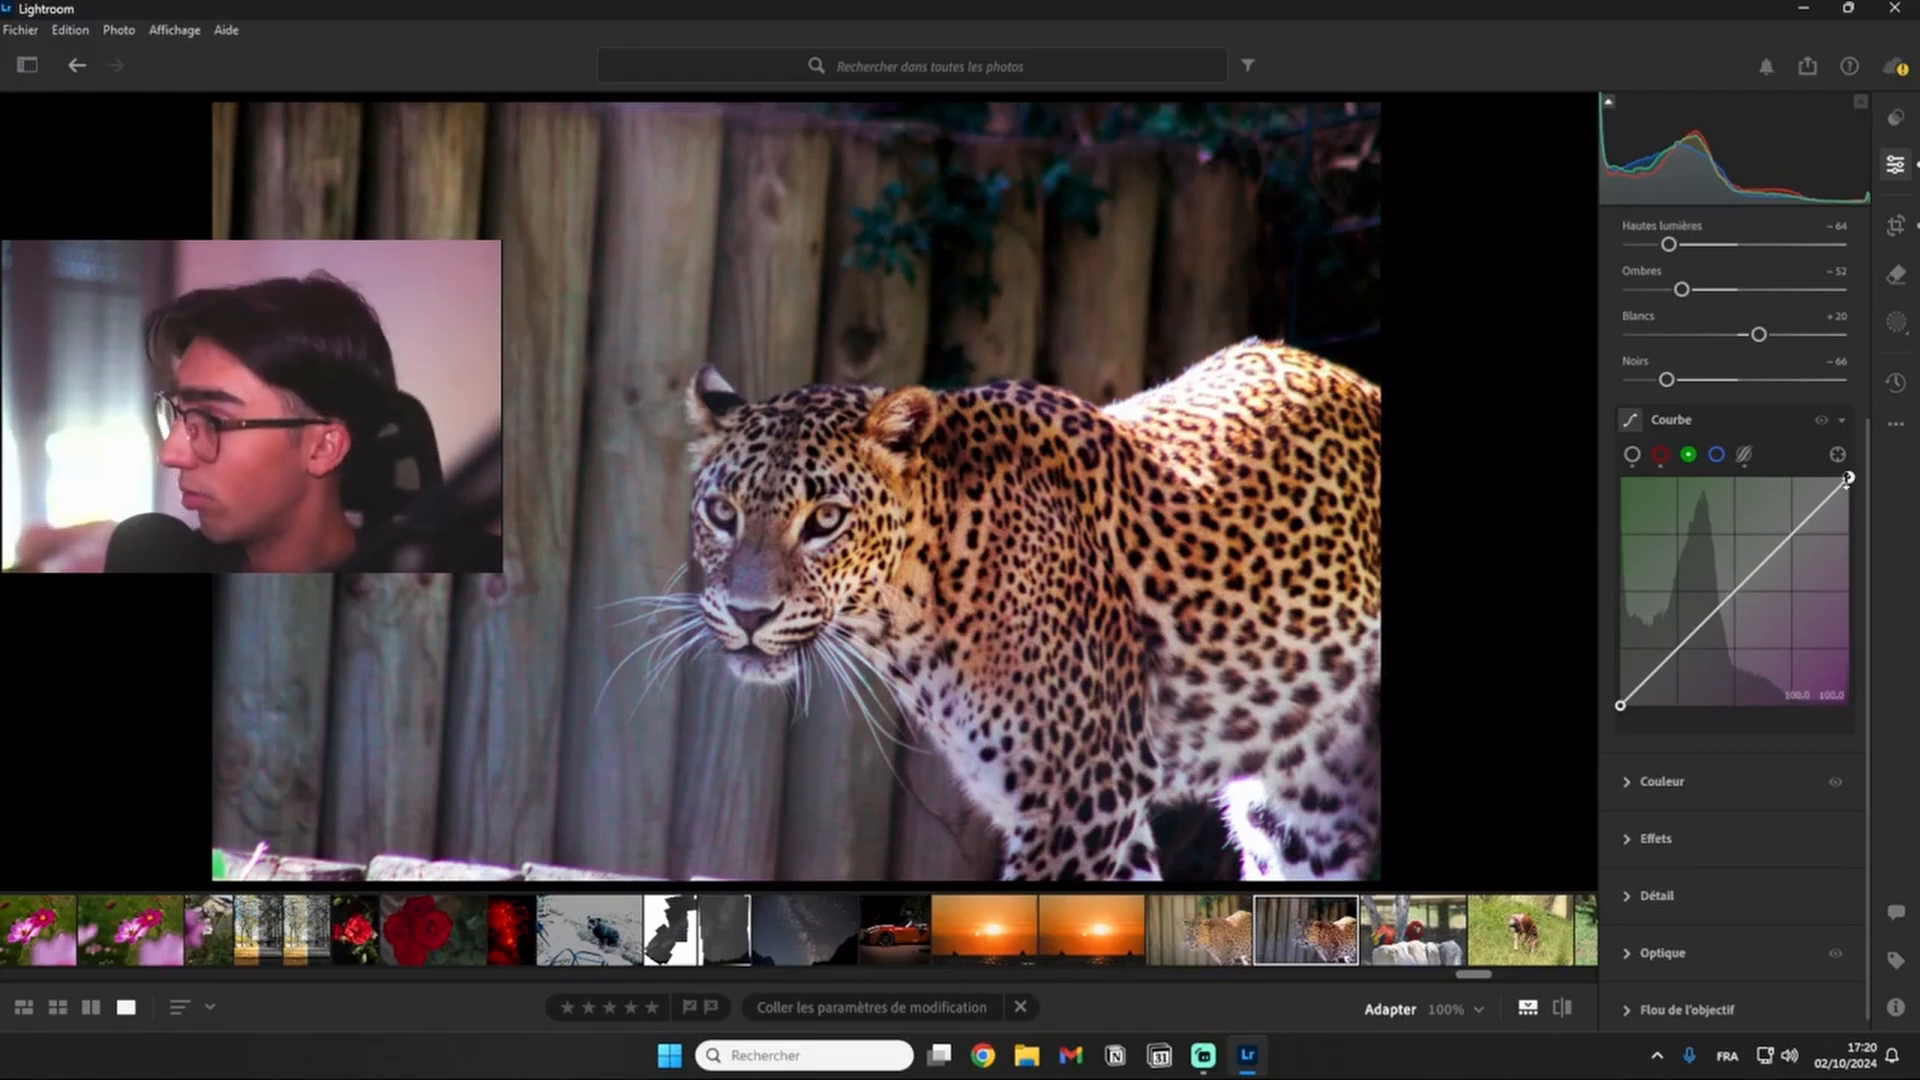
left_click_drag(1848, 480, 1852, 486)
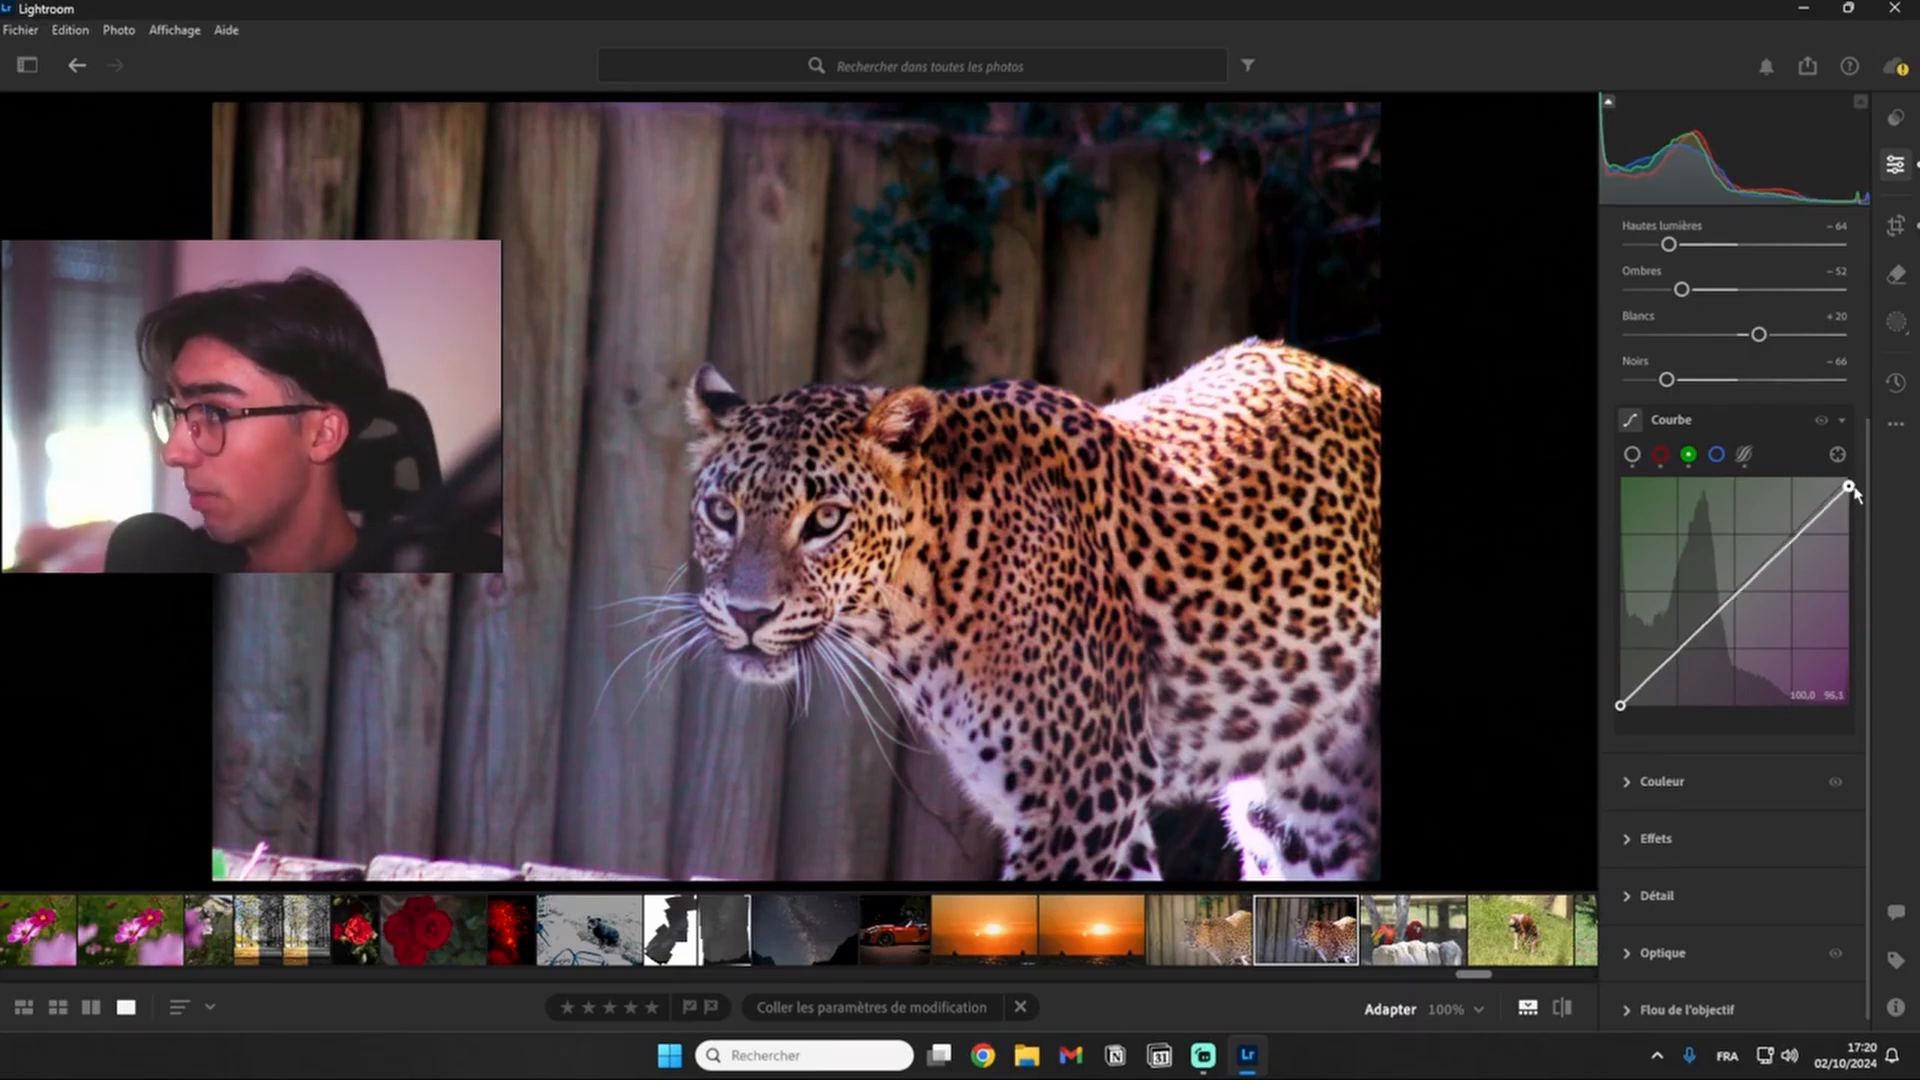
left_click(1701, 626)
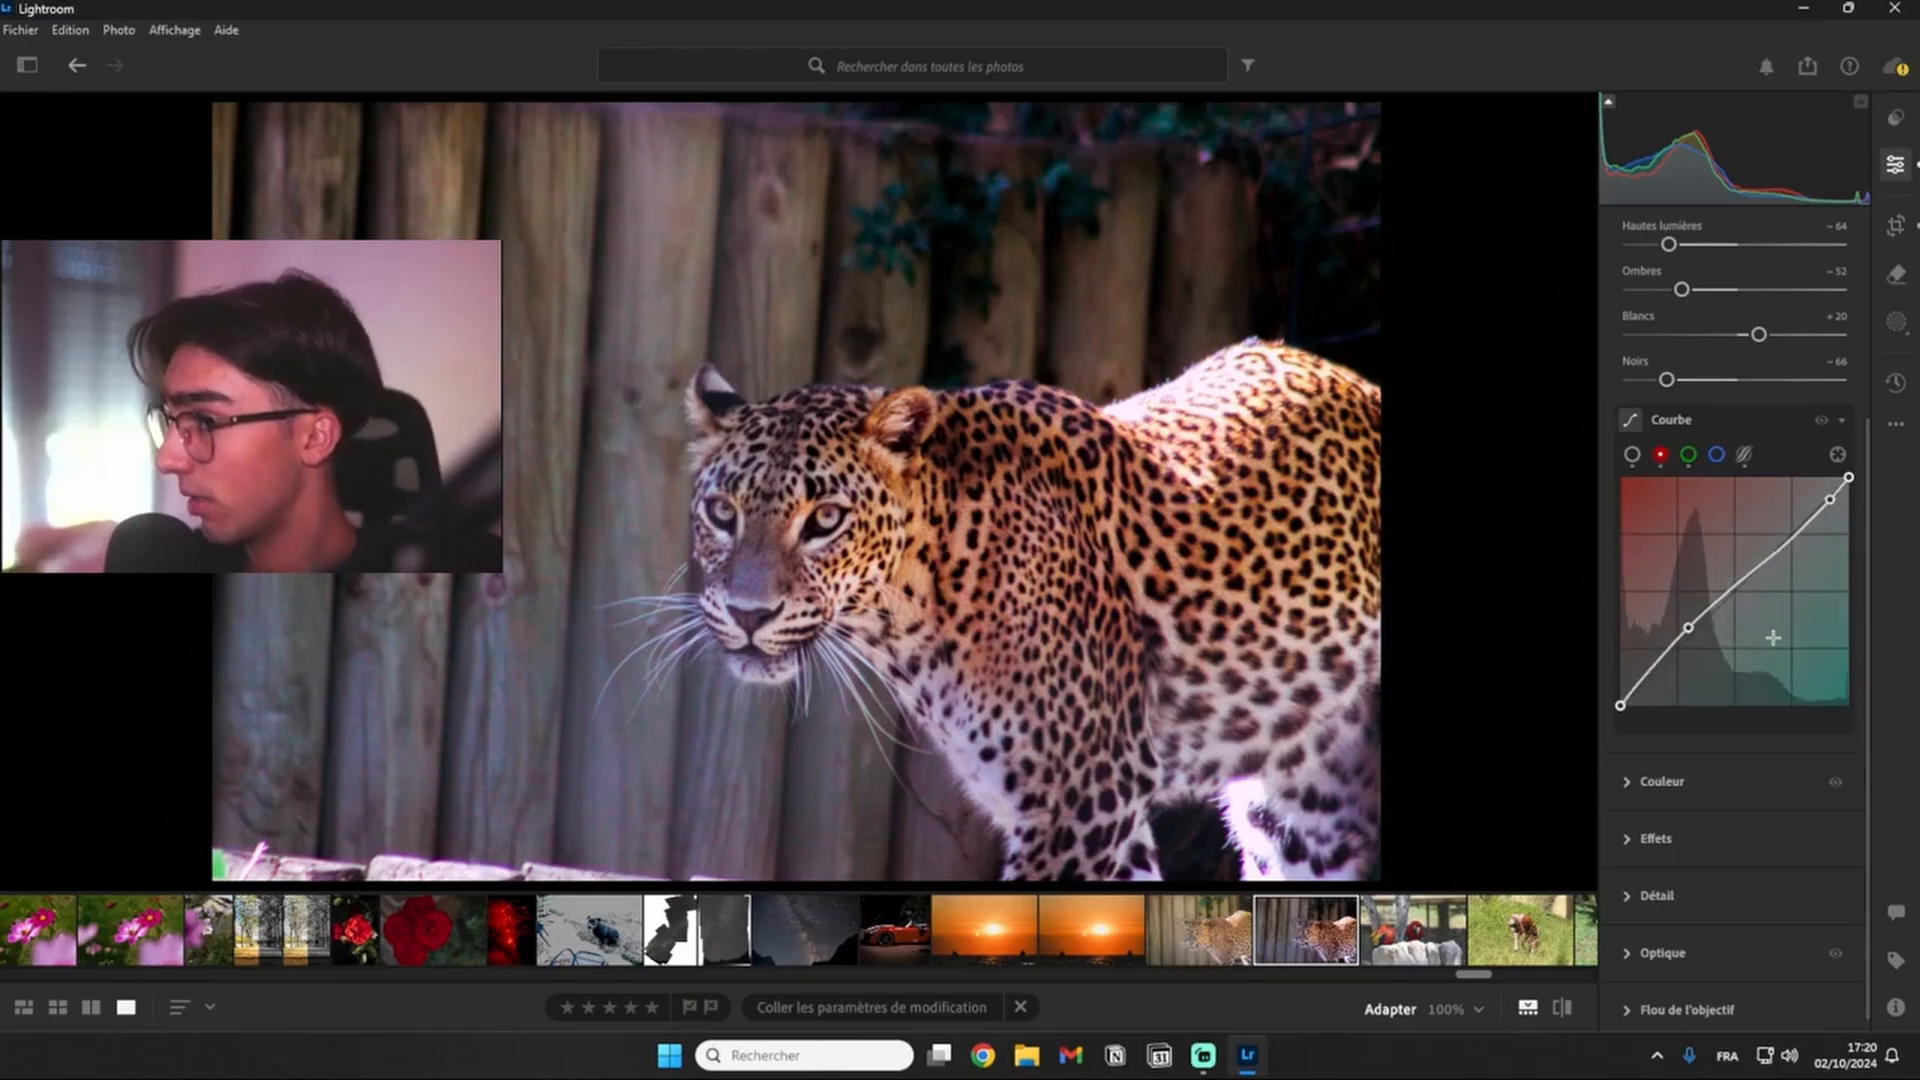
left_click(1687, 455)
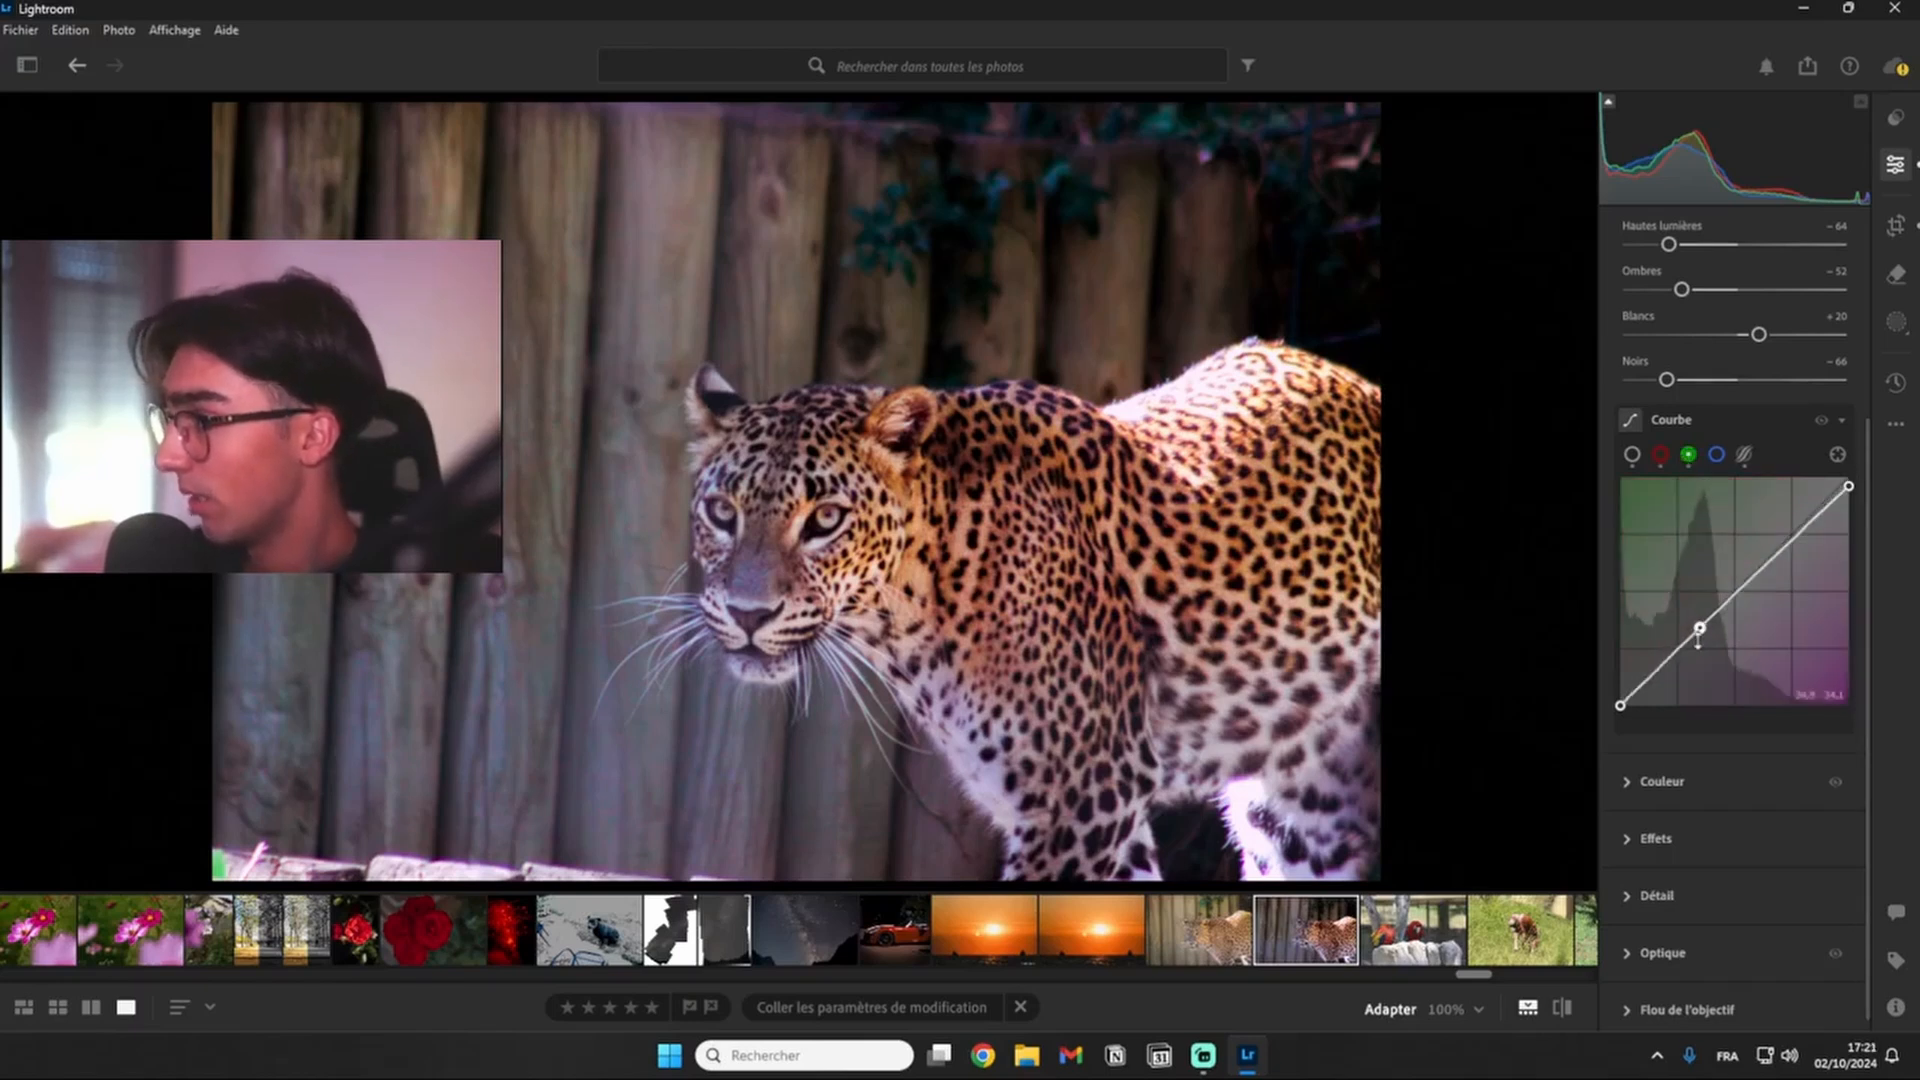
left_click_drag(1698, 628, 1697, 632)
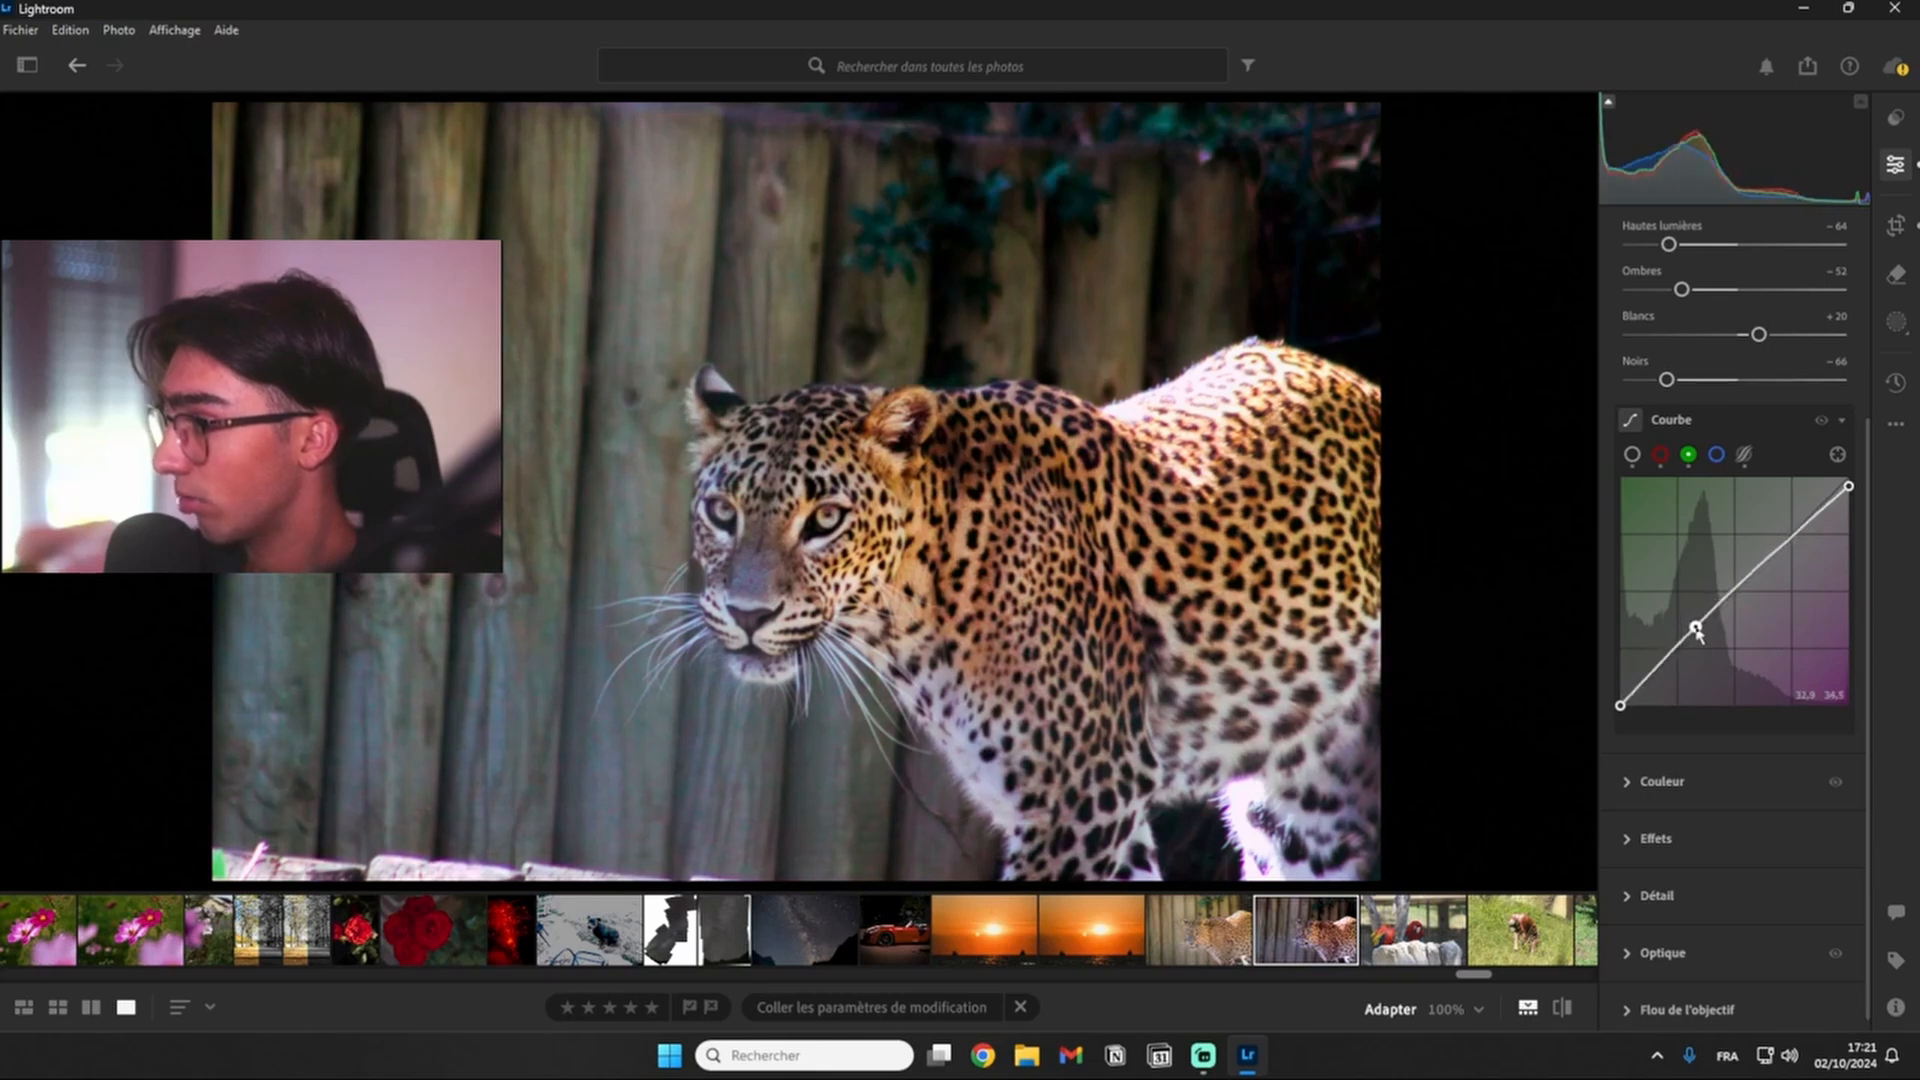
left_click(1711, 611)
left_click_drag(1704, 621, 1700, 626)
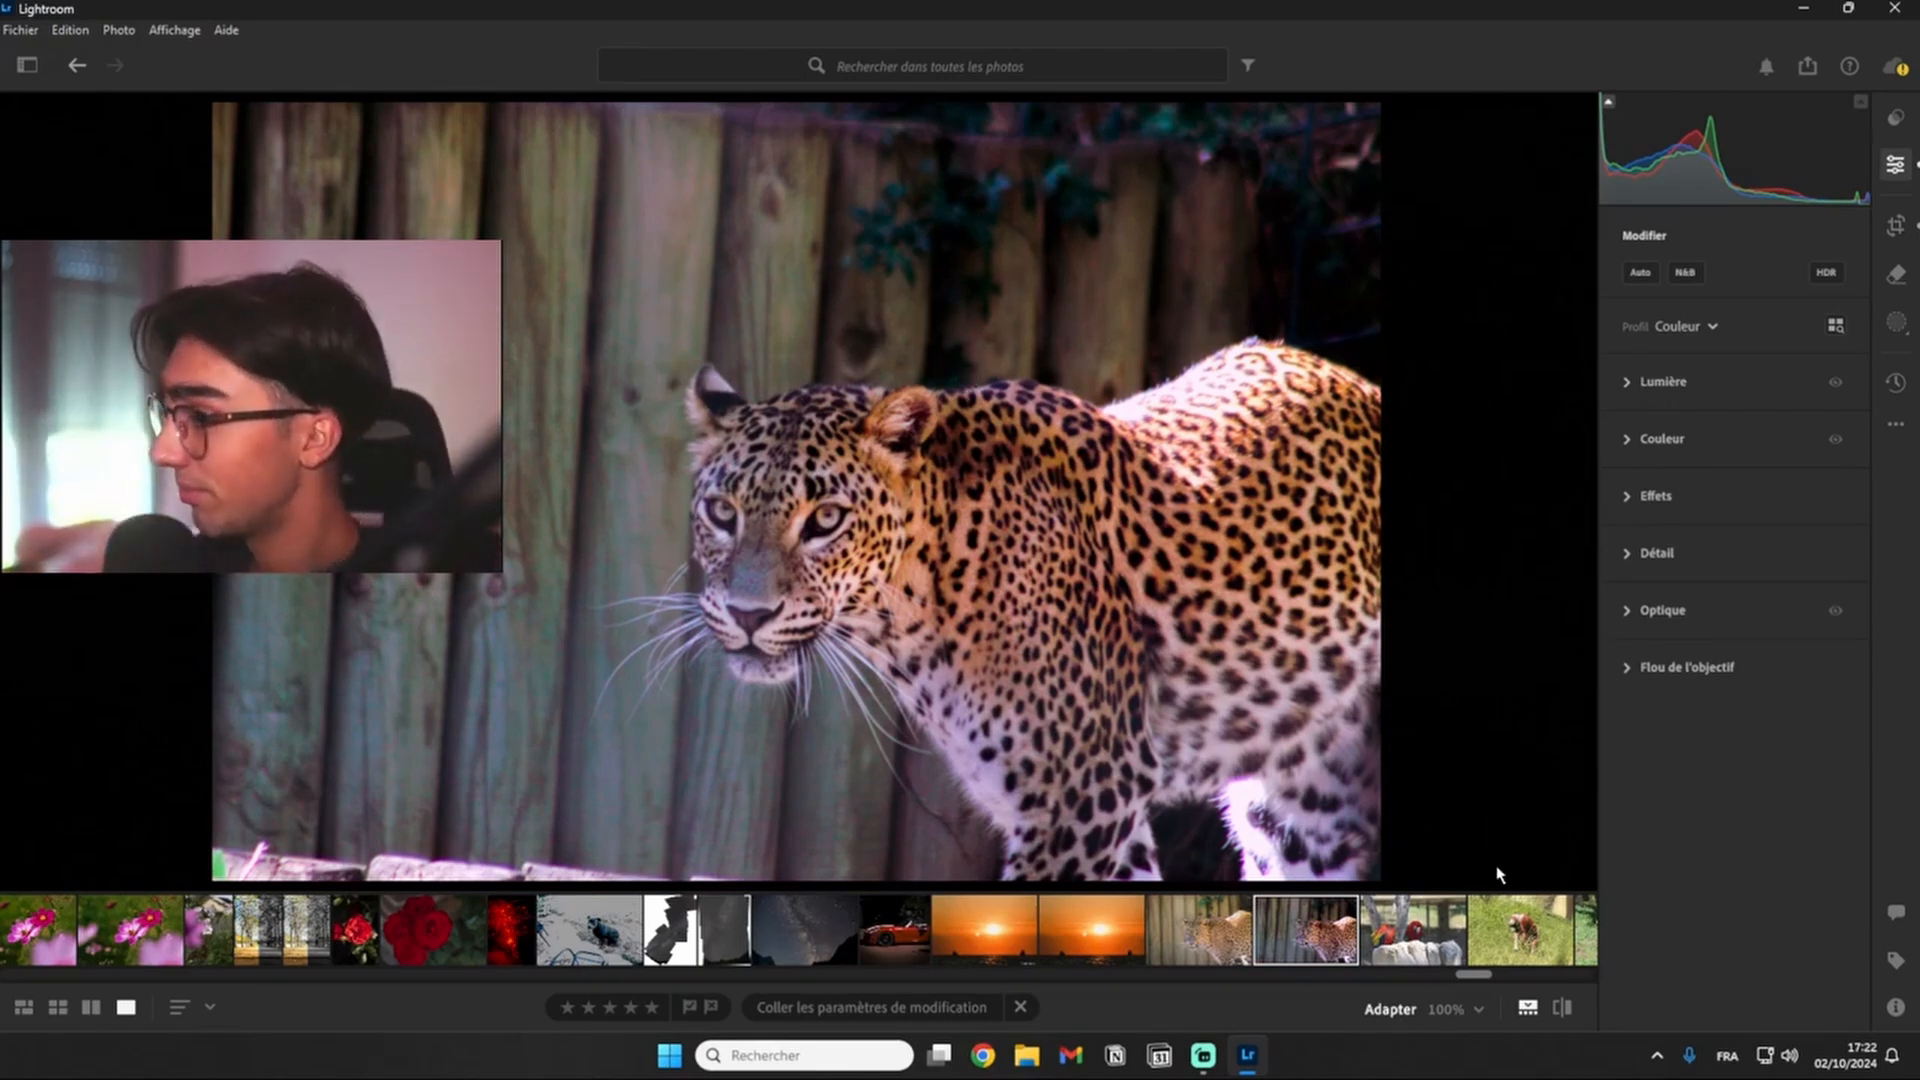
- Compare the retouched leopard photo with its original version, finishing on the edited view
left_click(1564, 1008)
left_click(1563, 1007)
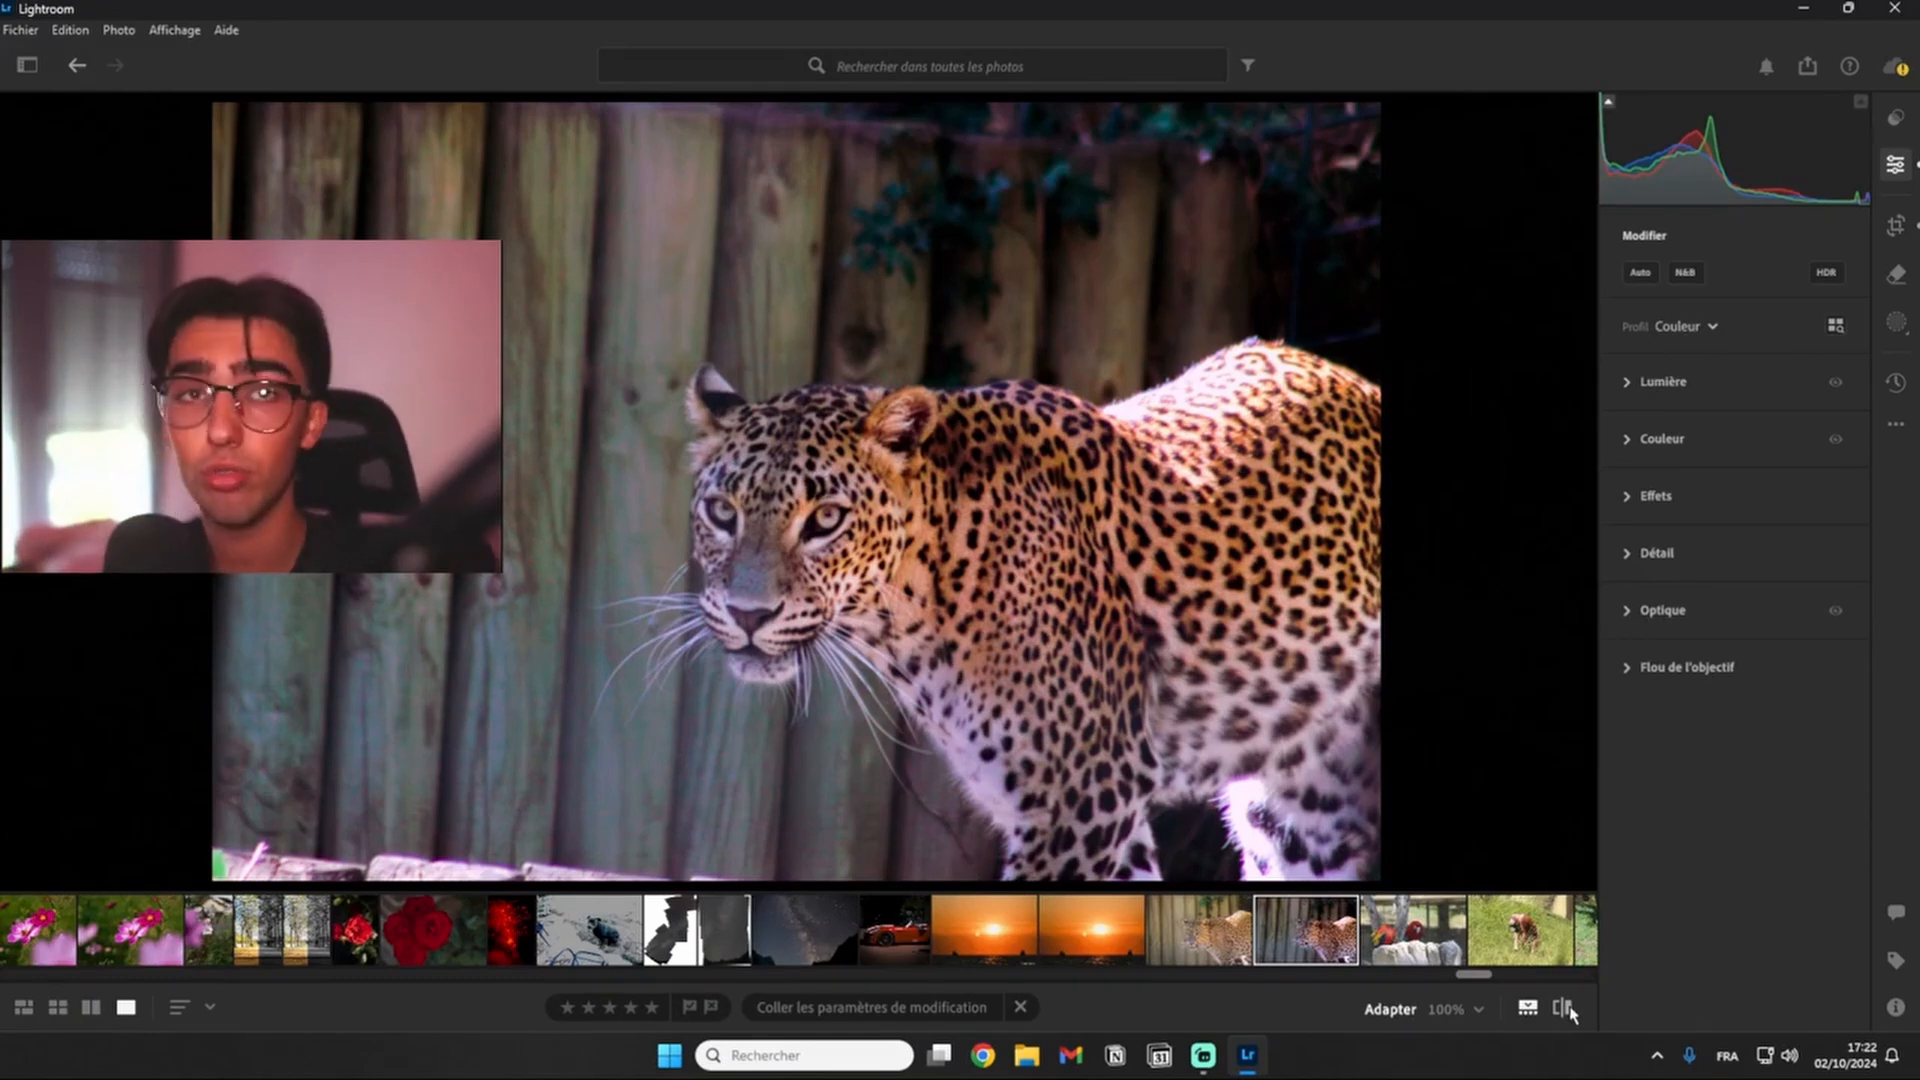
left_click(1568, 1011)
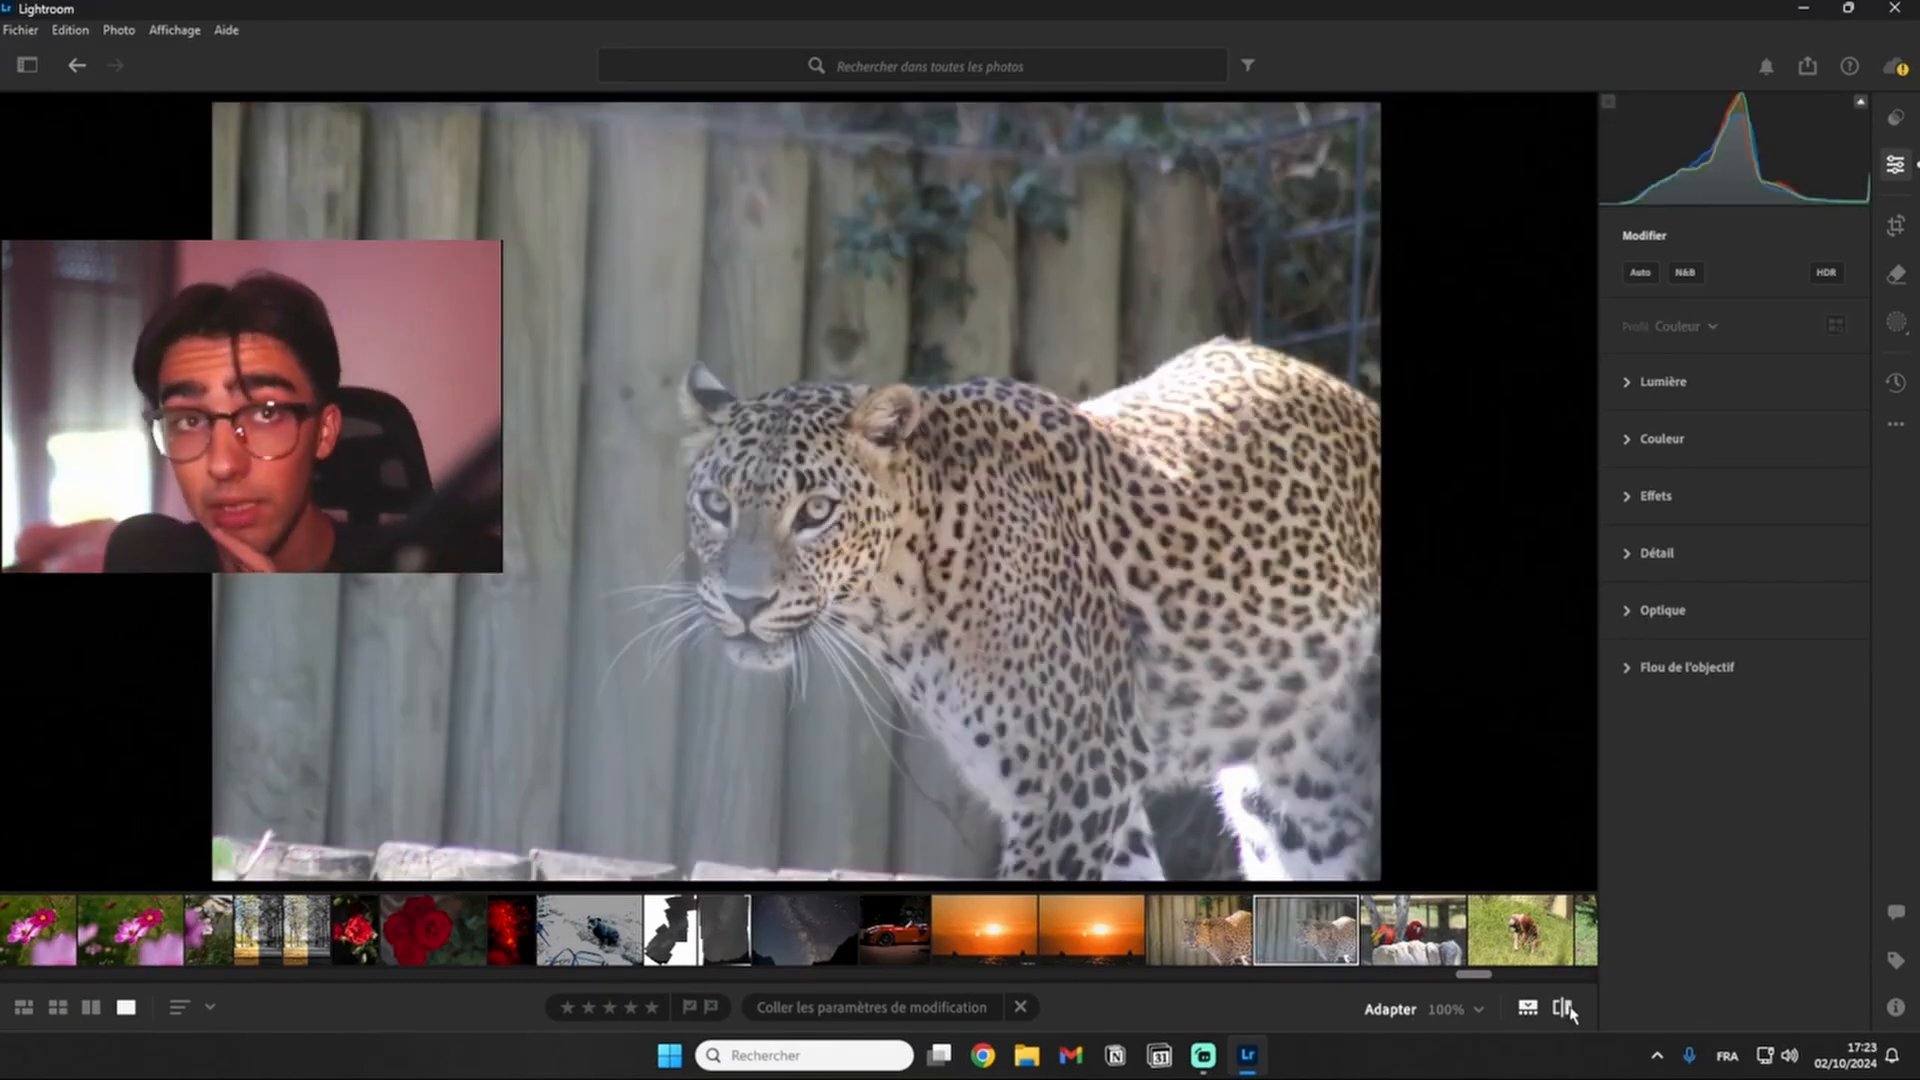
left_click(1565, 1009)
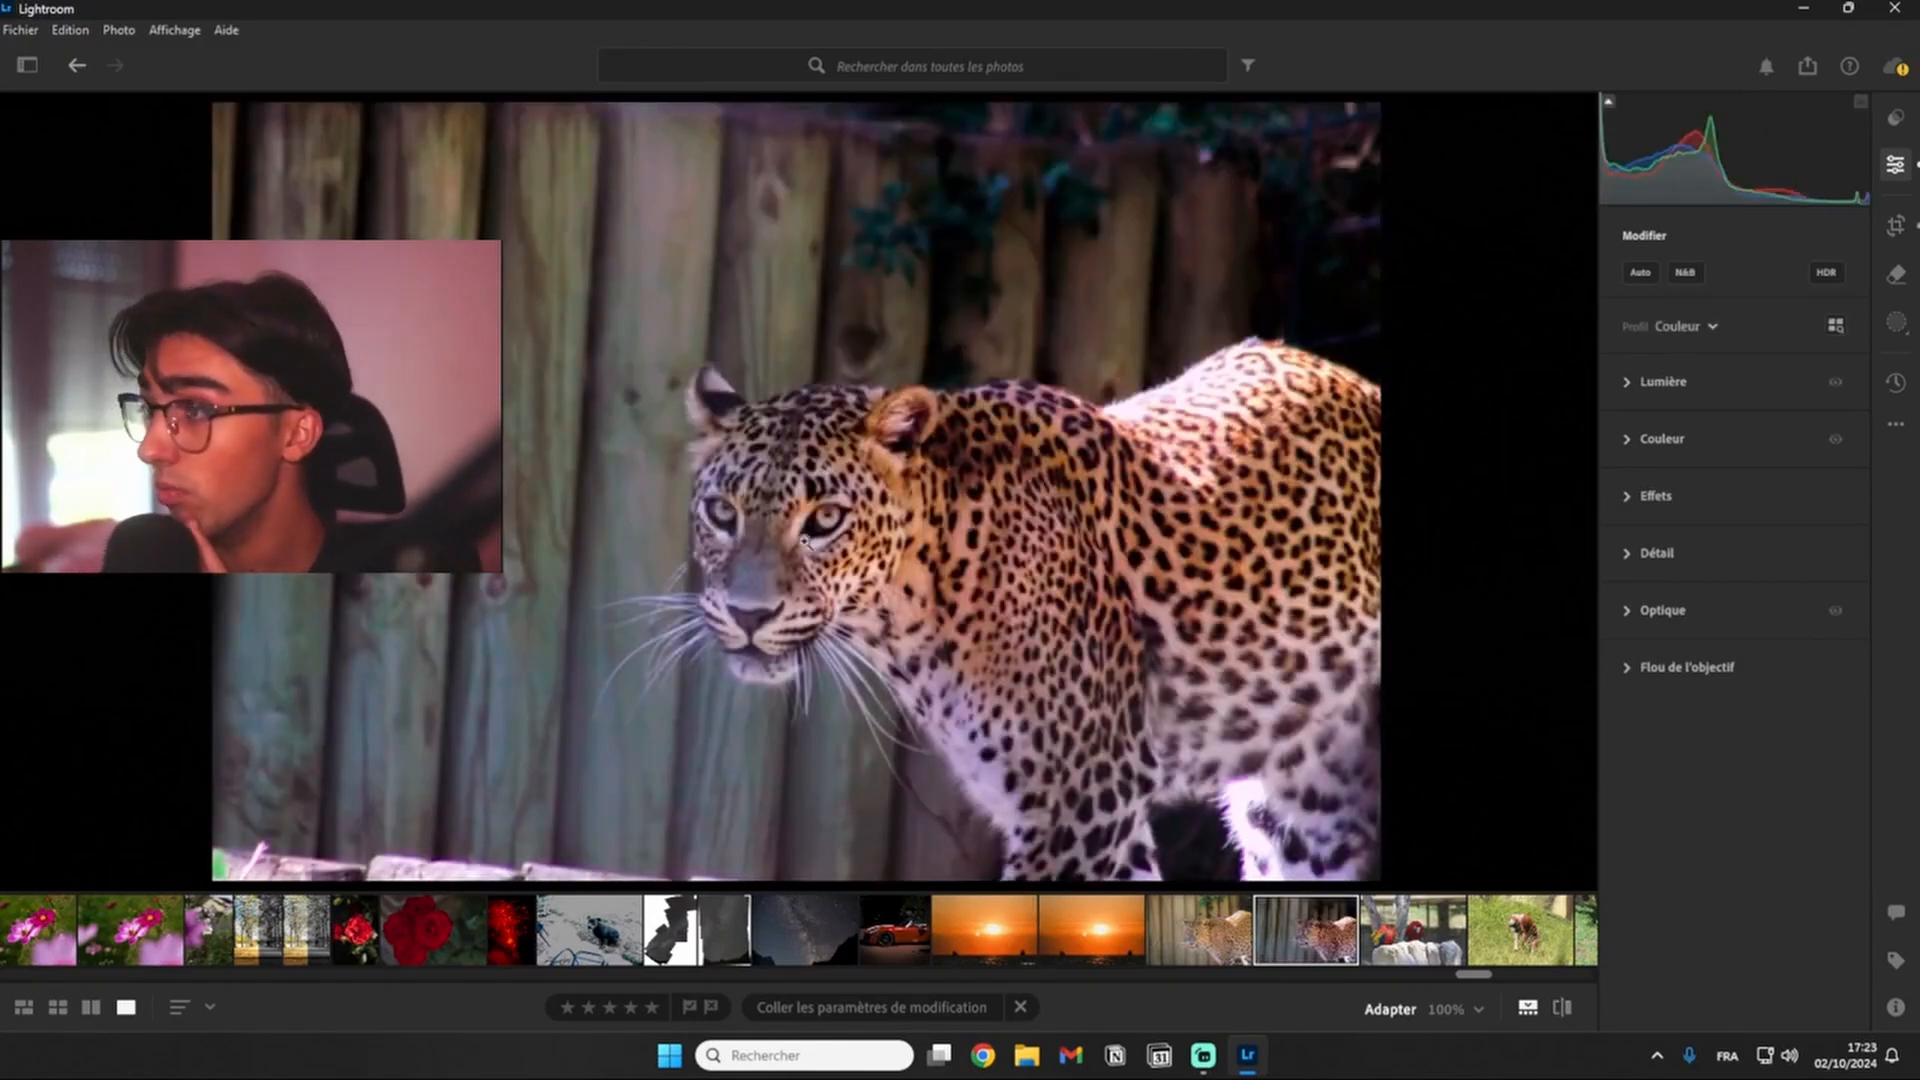